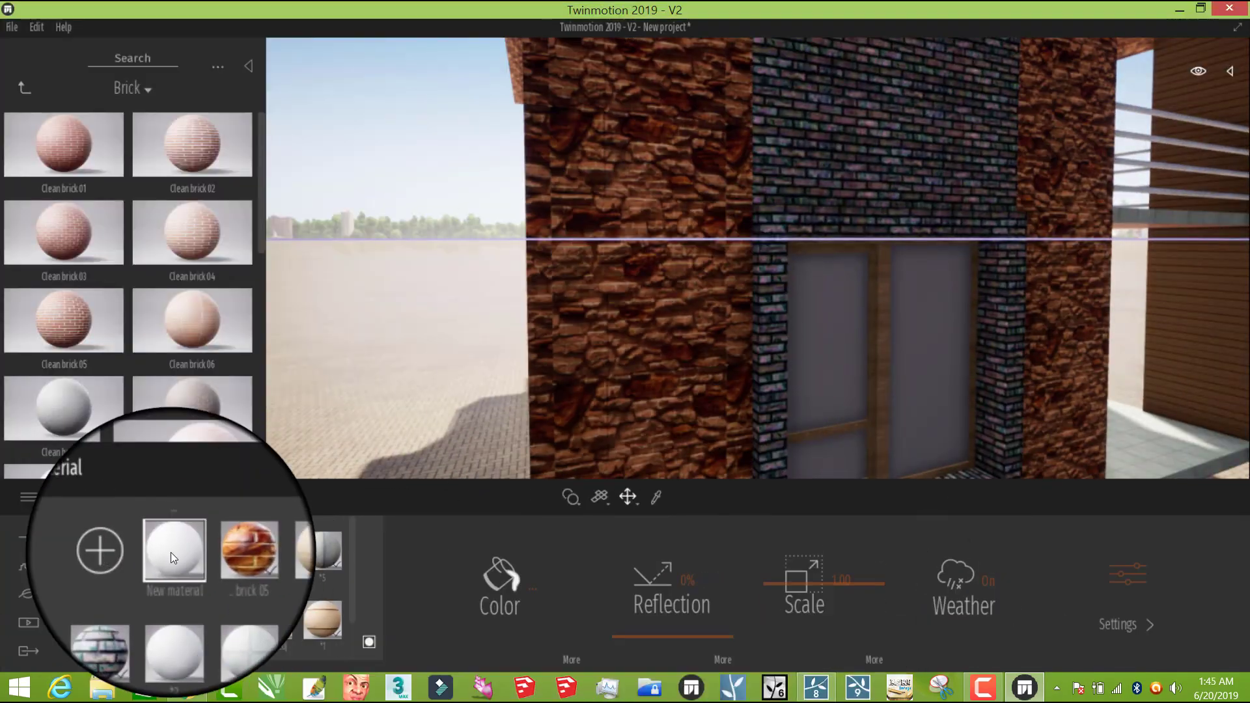
pyautogui.click(501, 521)
pyautogui.rightClick(648, 573)
pyautogui.click(671, 486)
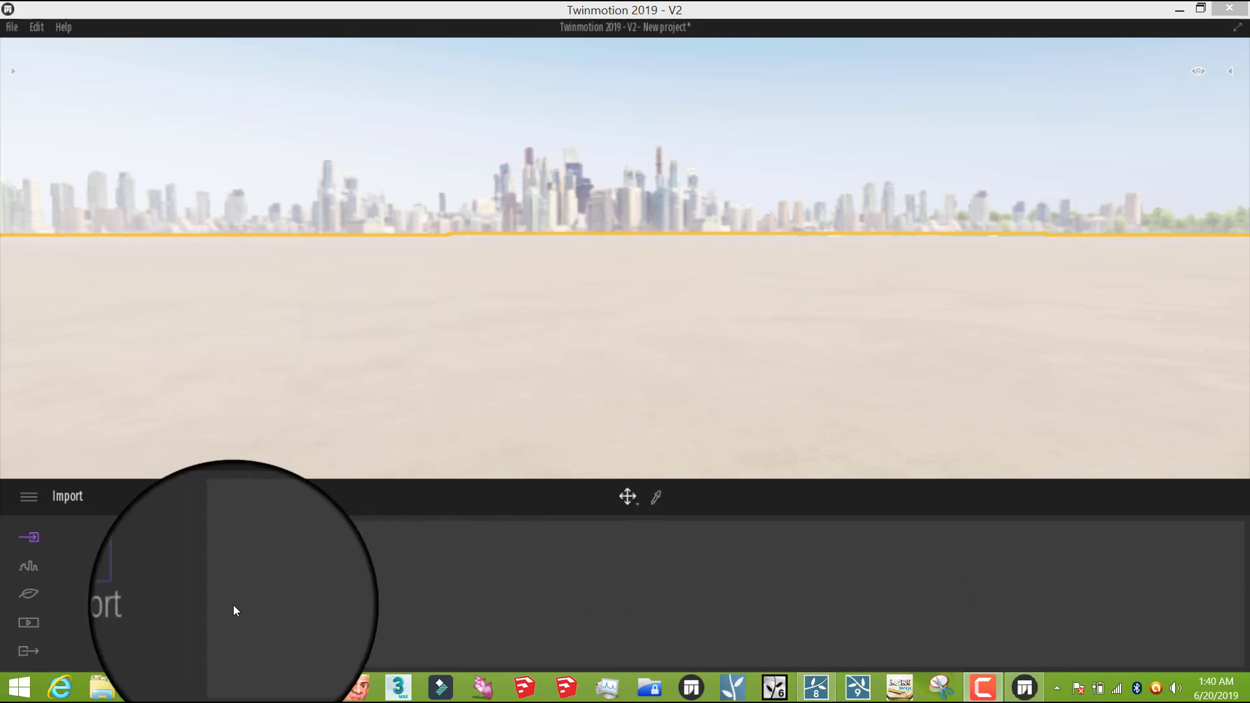
# Step: Switch to Chrome and look through the uploaded videos of the 3d Architecture YouTube channel
pyautogui.click(199, 681)
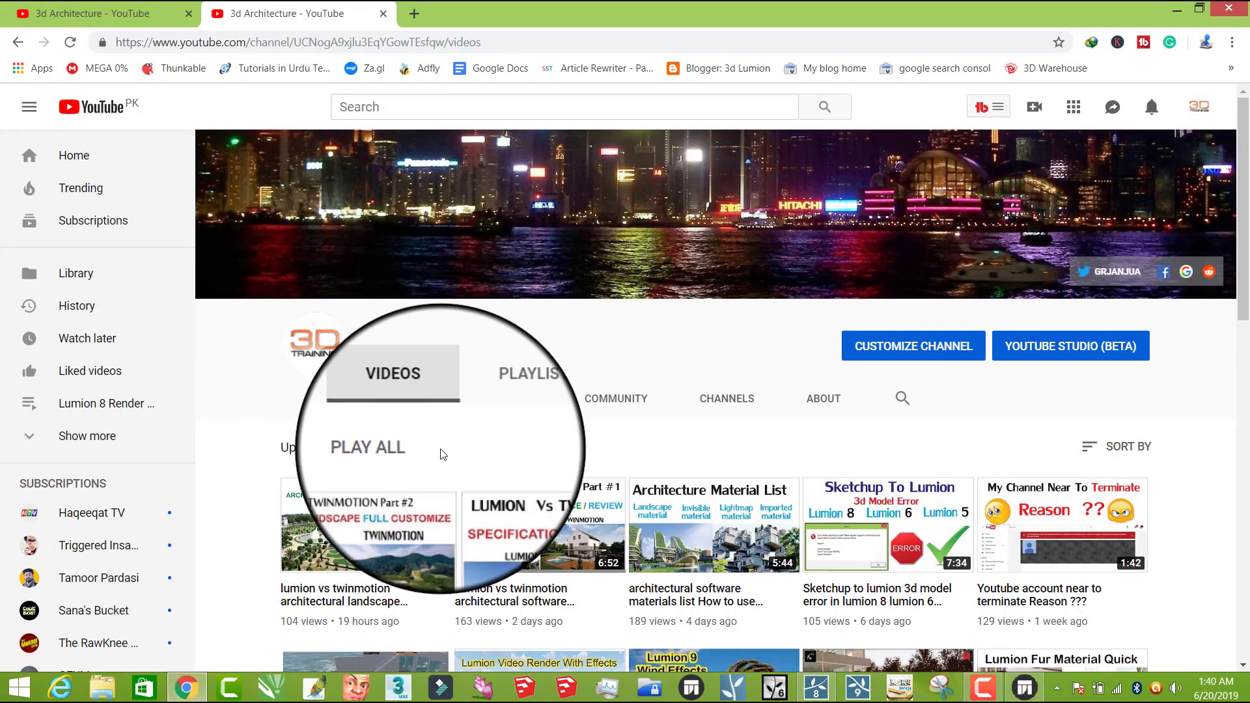
pyautogui.scroll(-15, 682, 458)
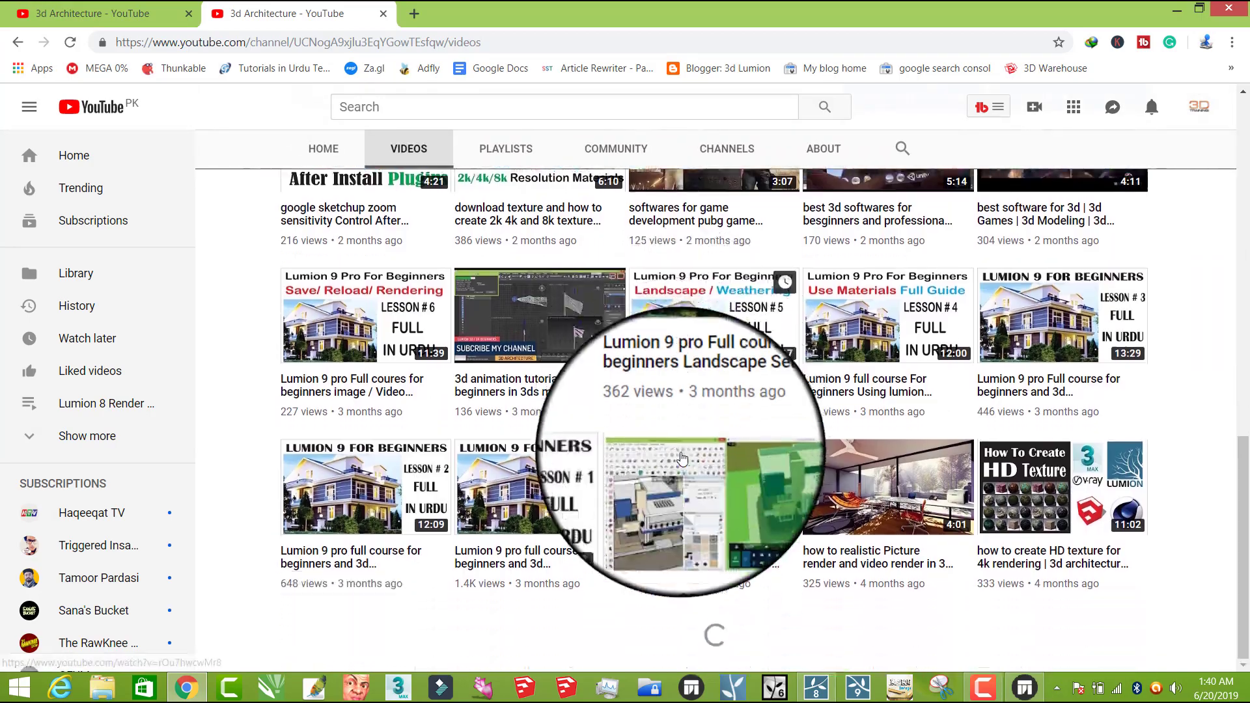
pyautogui.scroll(-10, 682, 458)
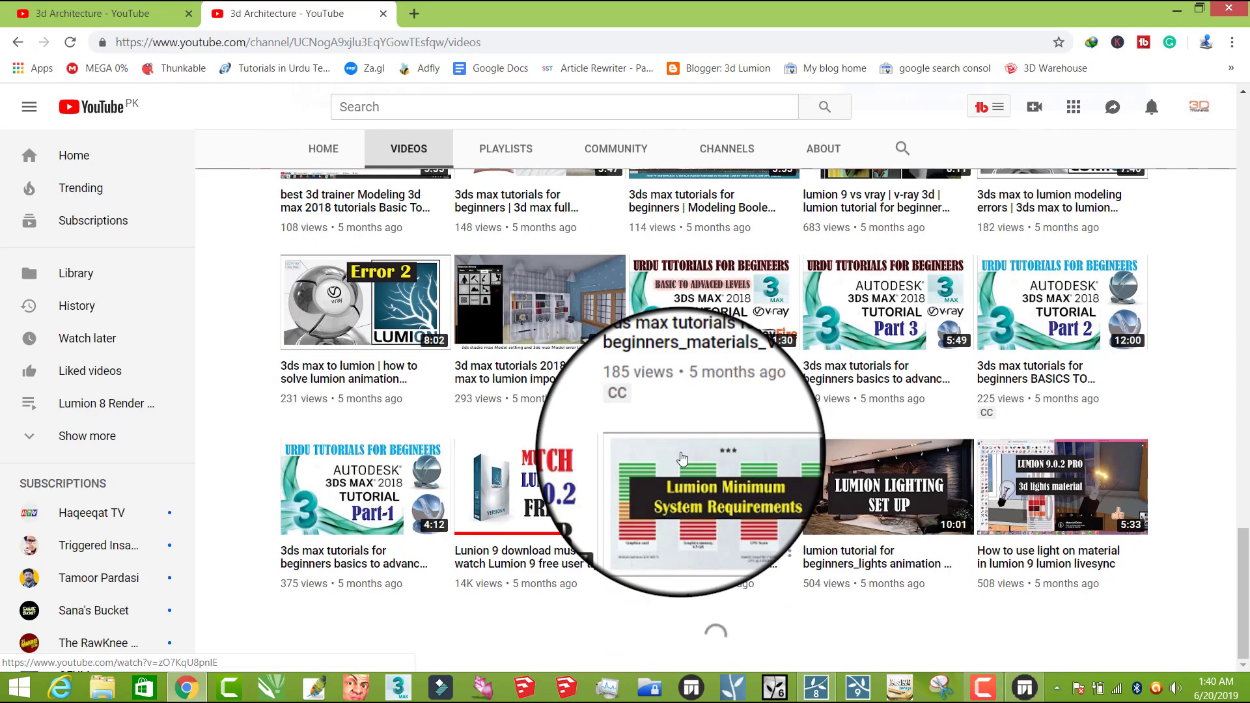
pyautogui.scroll(-8, 682, 458)
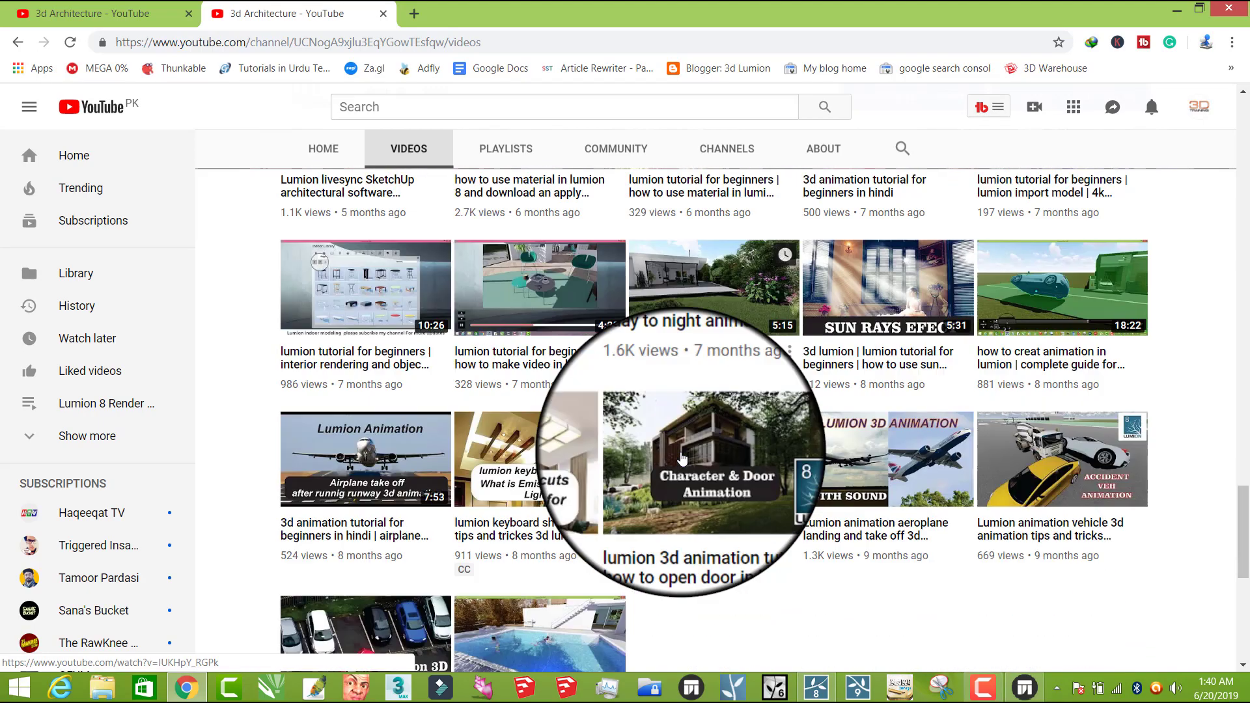
pyautogui.scroll(10, 682, 458)
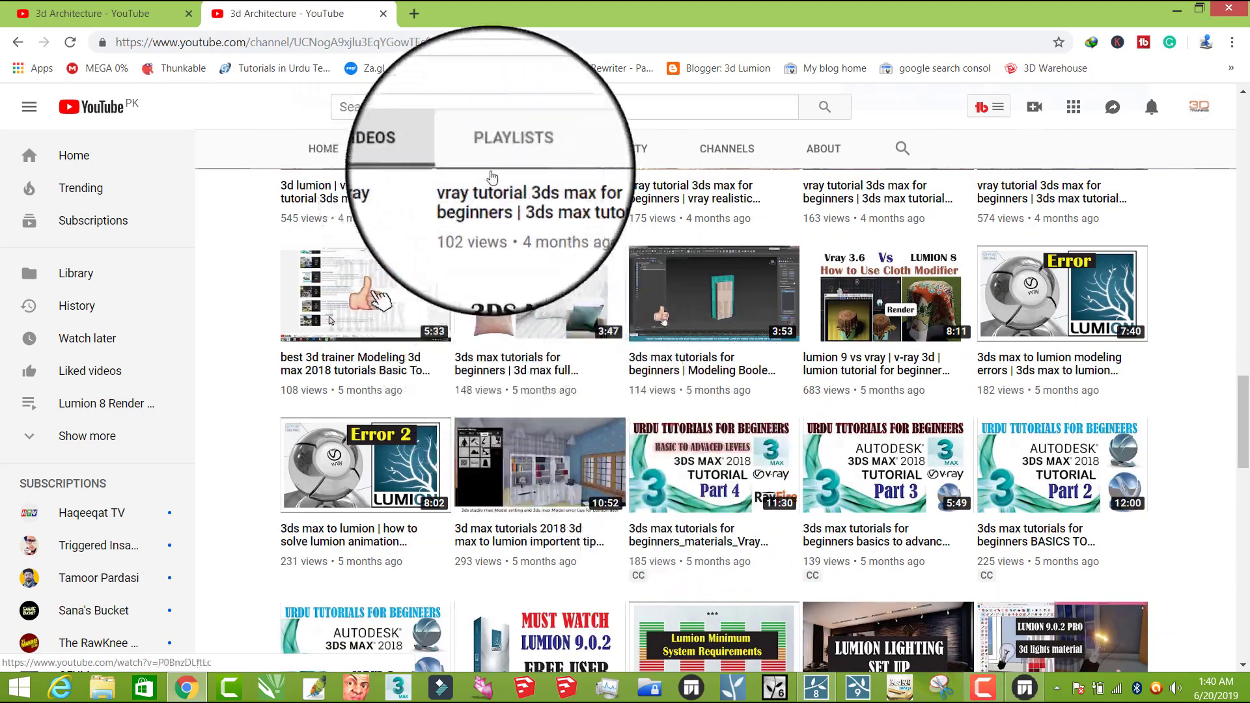
# Step: Look through the playlists of the 3d Architecture channel, from the Lumion courses to the V-Ray and 3ds Max tutorials
pyautogui.click(513, 152)
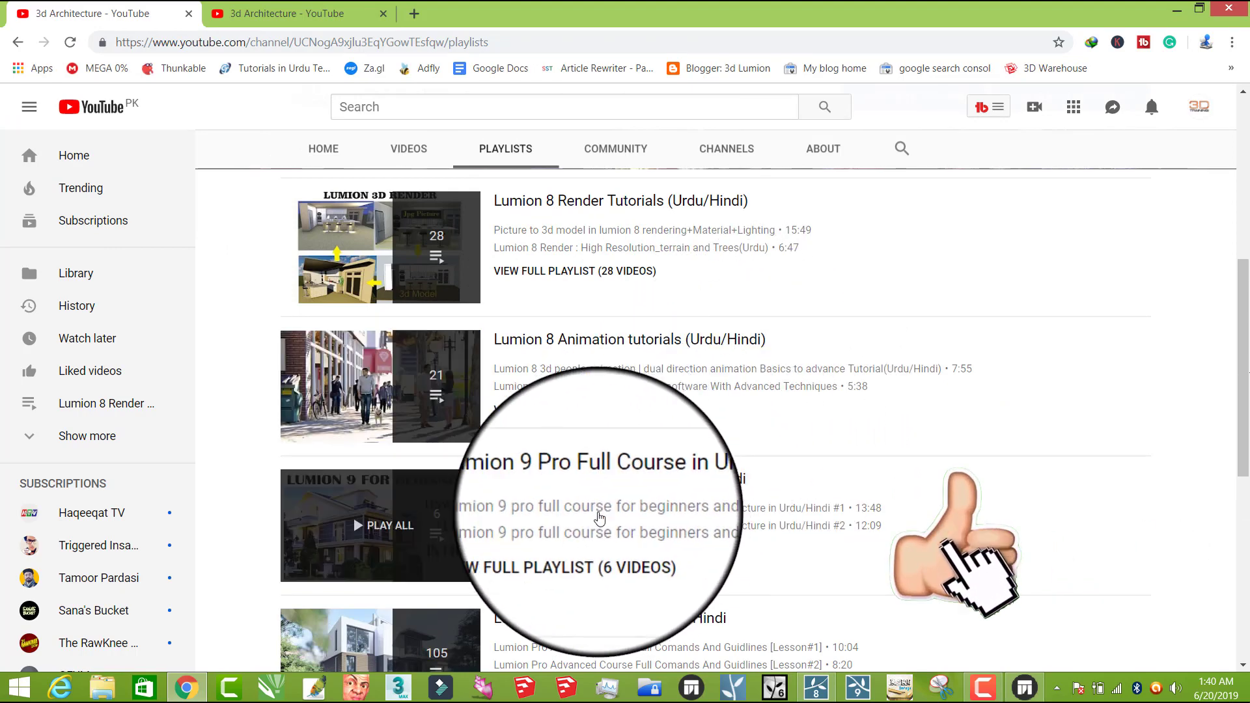
pyautogui.scroll(-3, 618, 505)
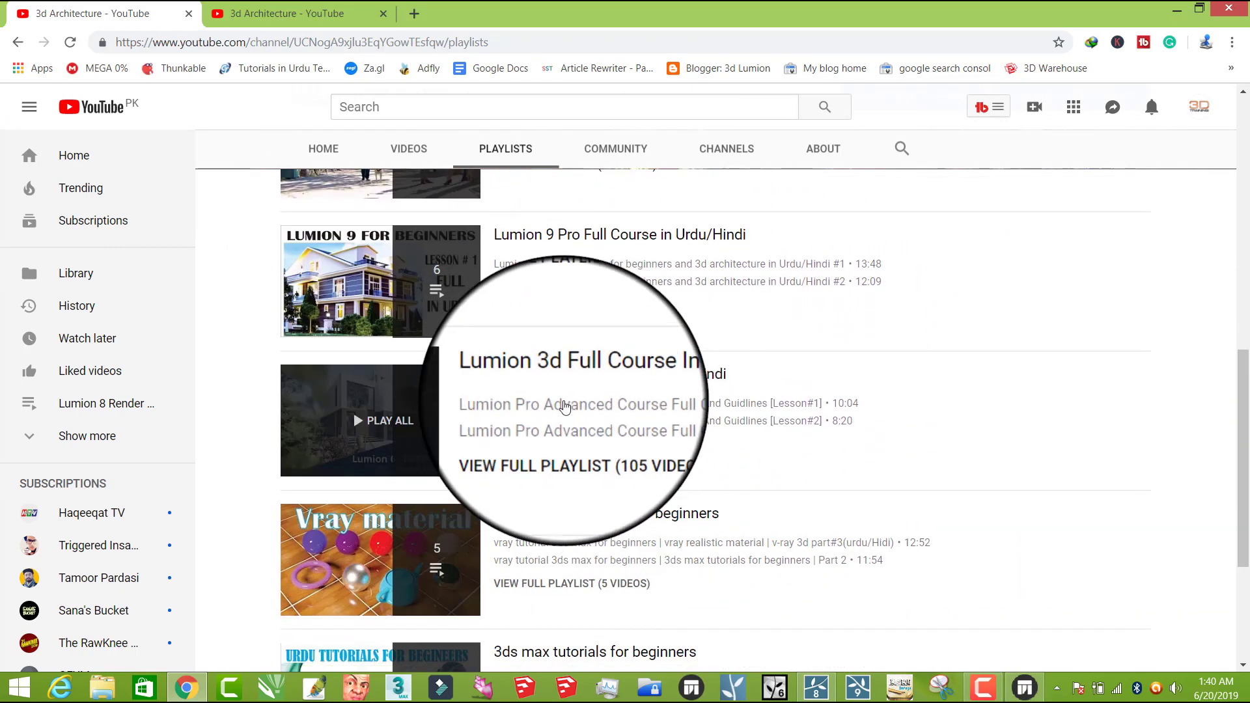
pyautogui.scroll(-2, 609, 475)
pyautogui.scroll(-1, 612, 474)
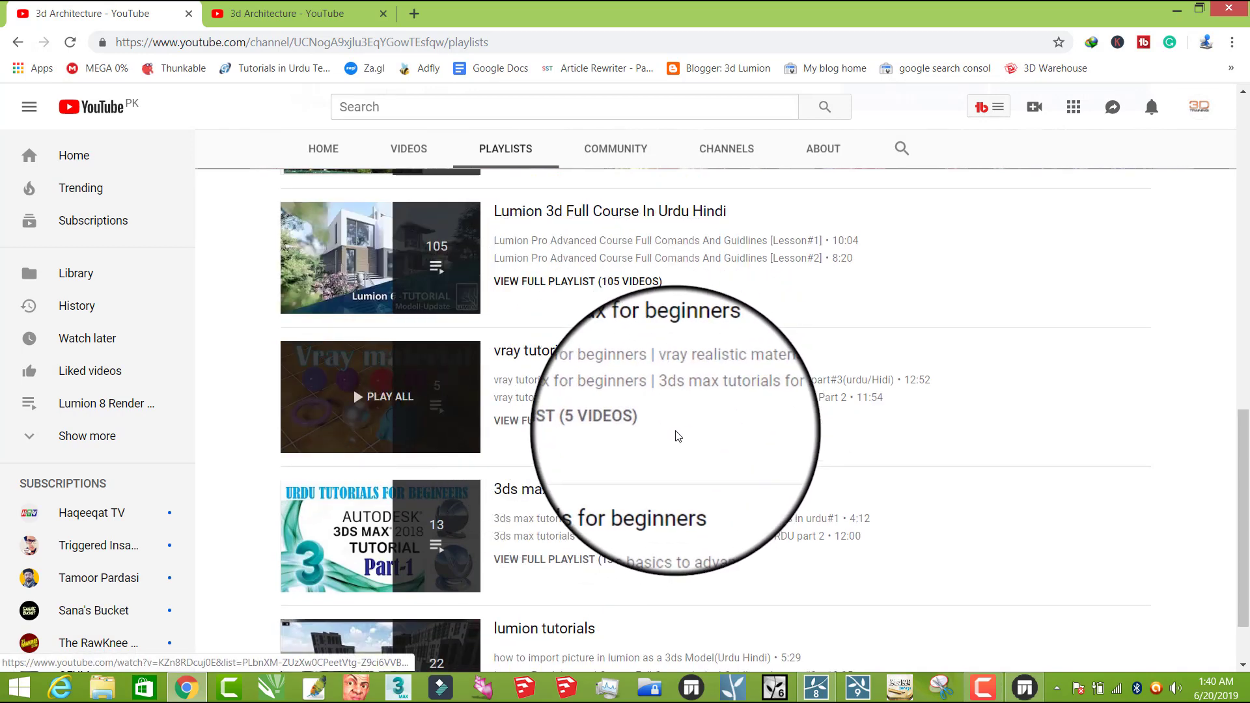
pyautogui.scroll(-1, 672, 438)
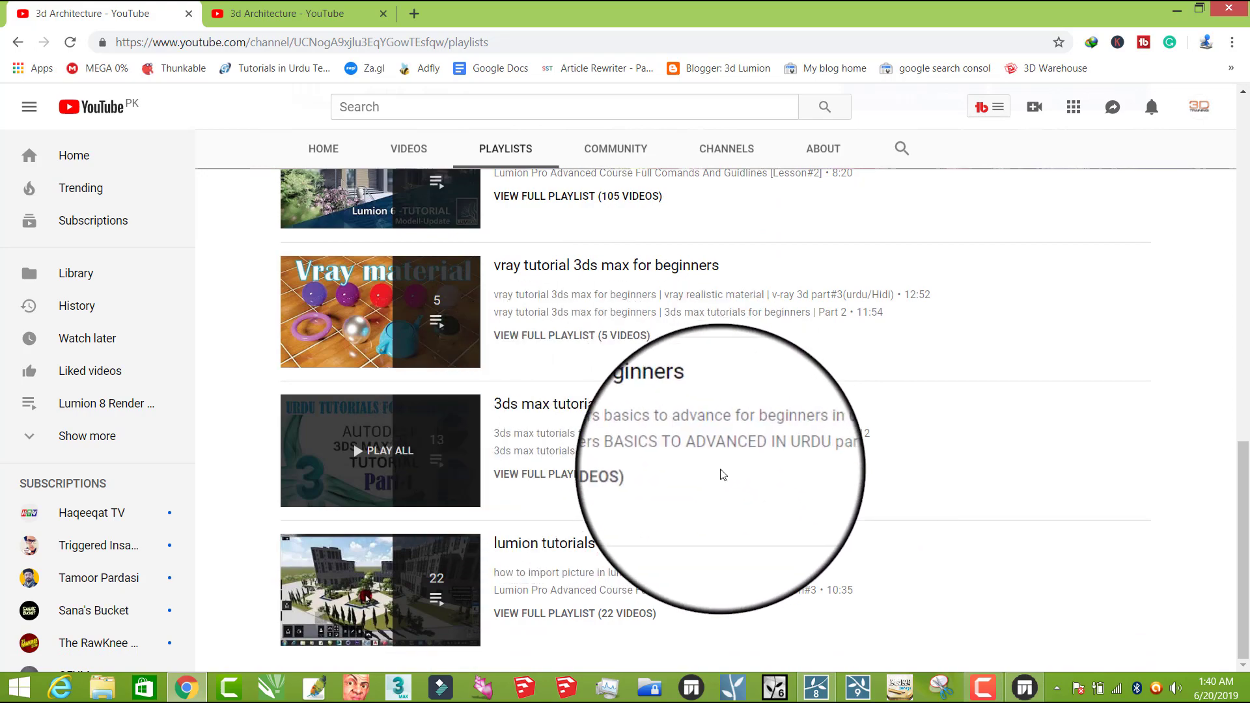
pyautogui.scroll(7, 697, 505)
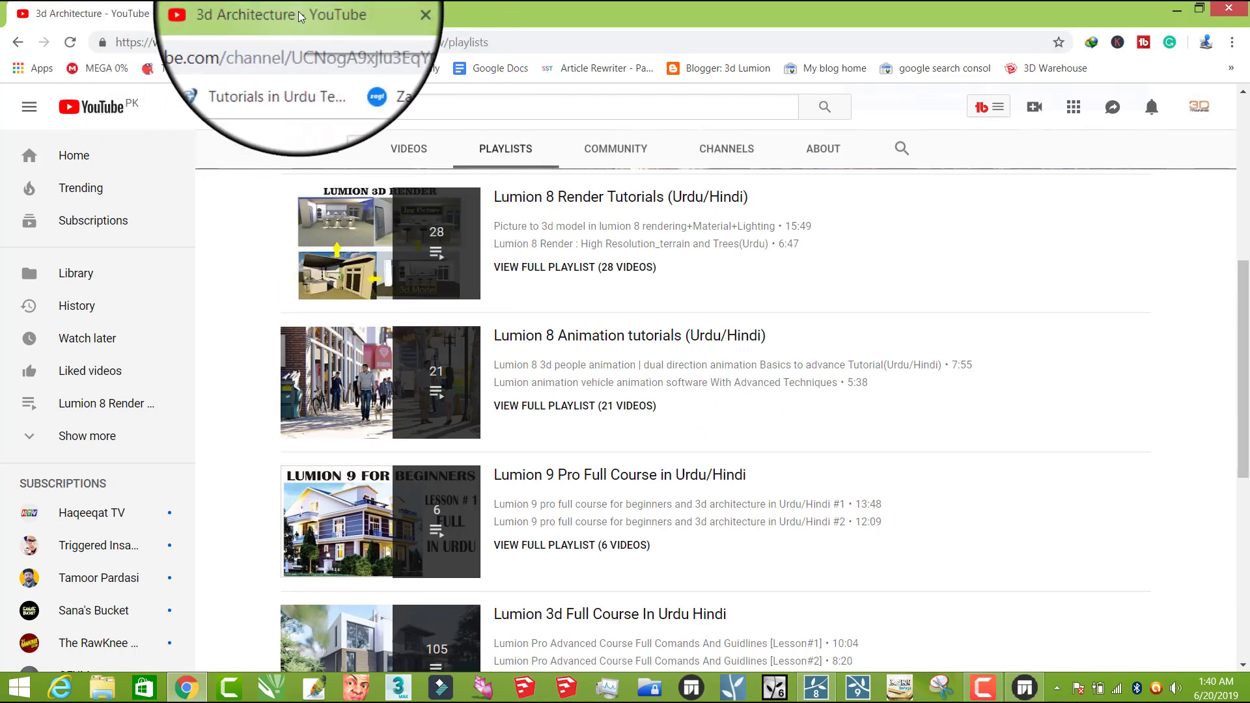
# Step: Switch to Twinmotion and import the Dom12 SketchUp model from the desktop's 3d Models folder as geometry
pyautogui.click(1024, 687)
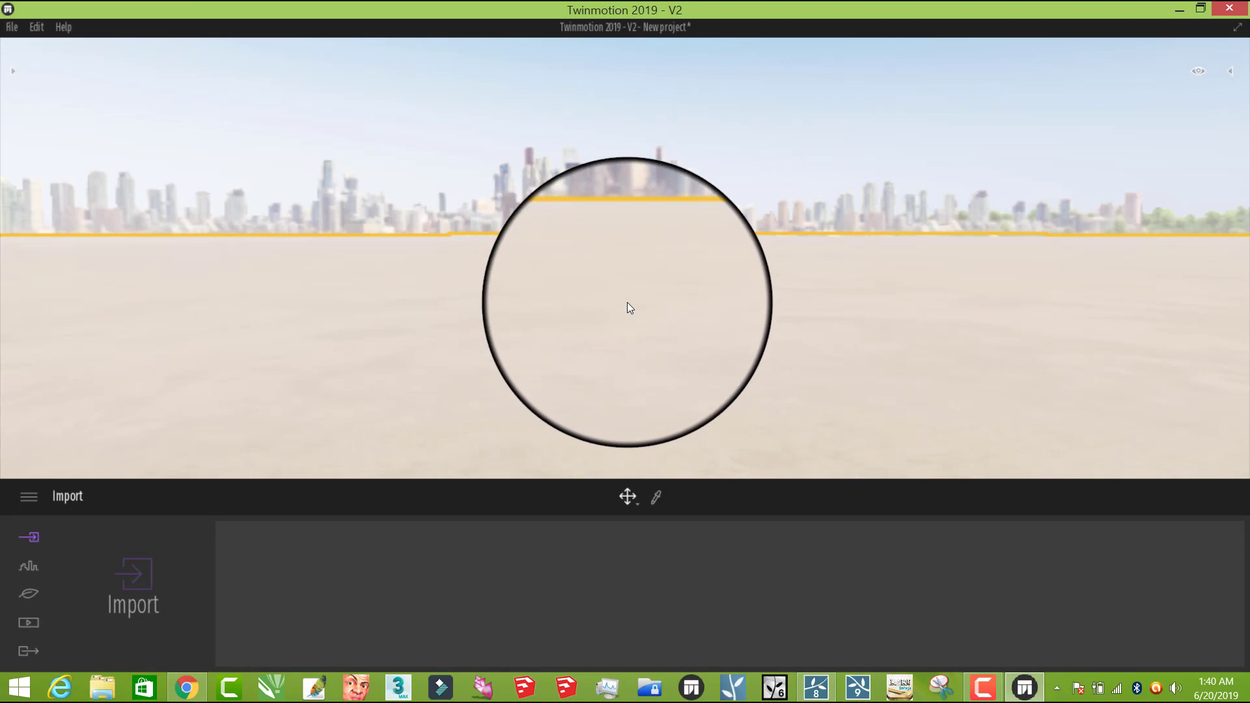
pyautogui.click(135, 577)
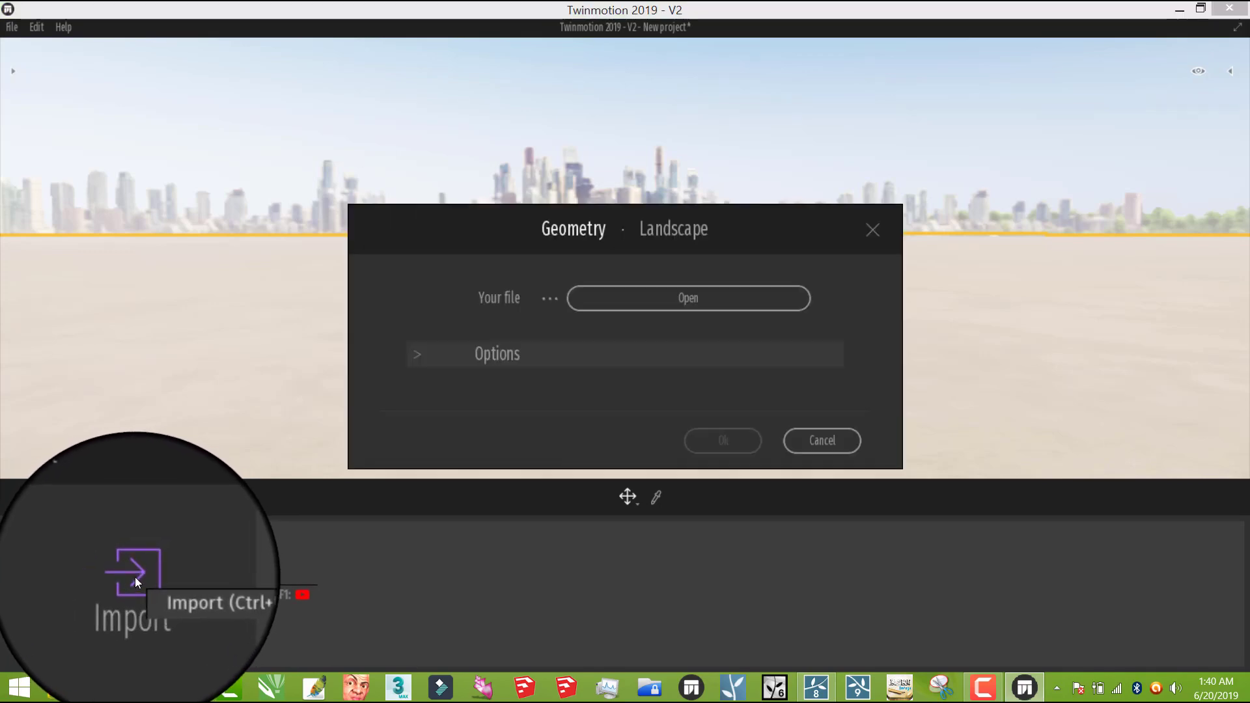
pyautogui.click(664, 299)
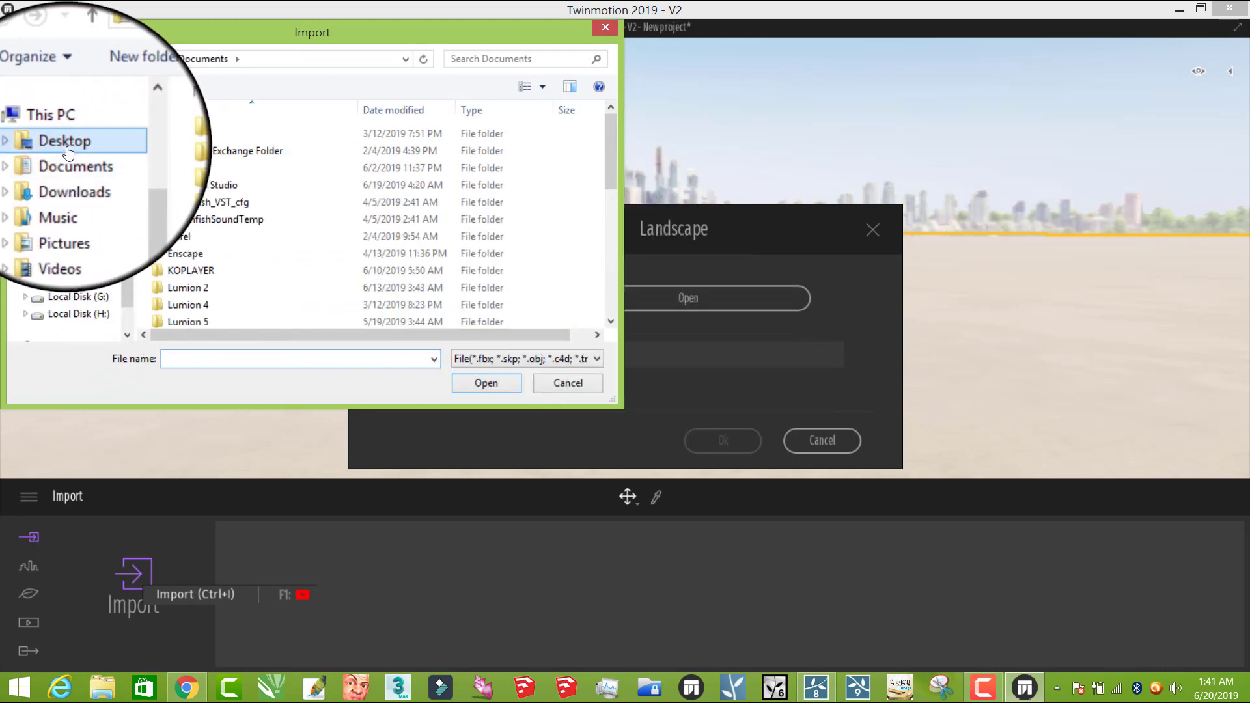
pyautogui.click(68, 152)
pyautogui.doubleClick(209, 181)
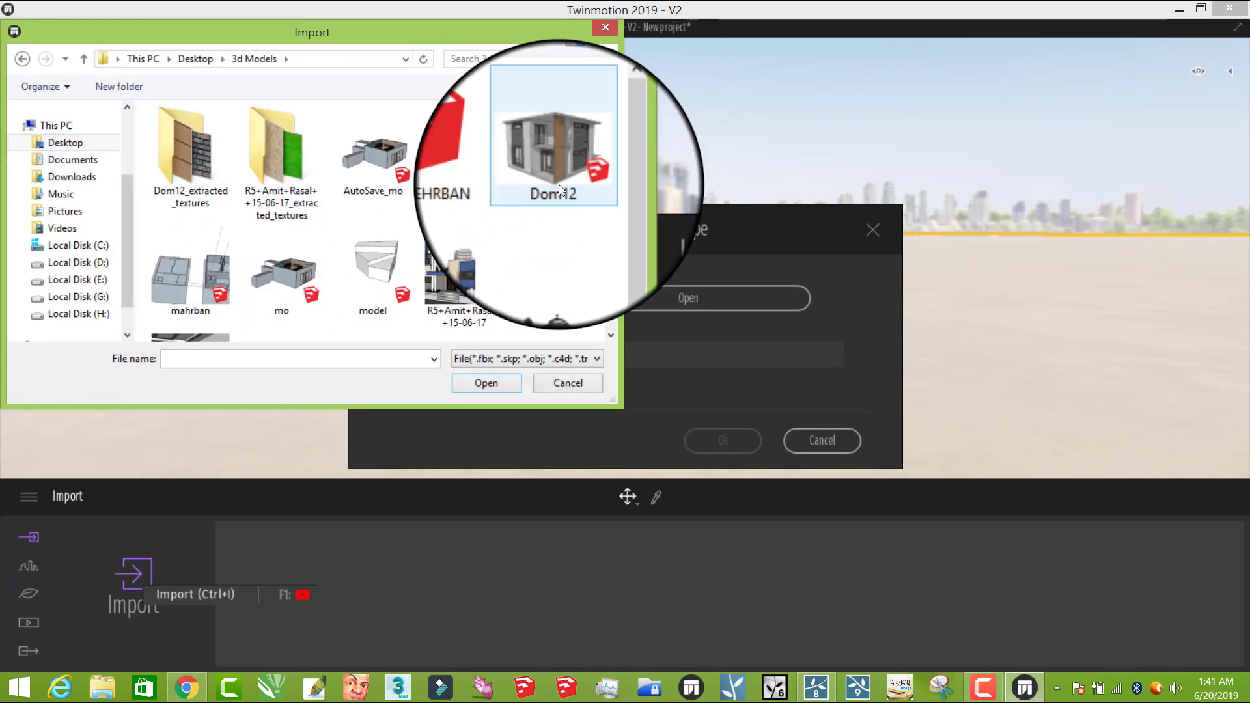
pyautogui.click(558, 185)
pyautogui.click(495, 381)
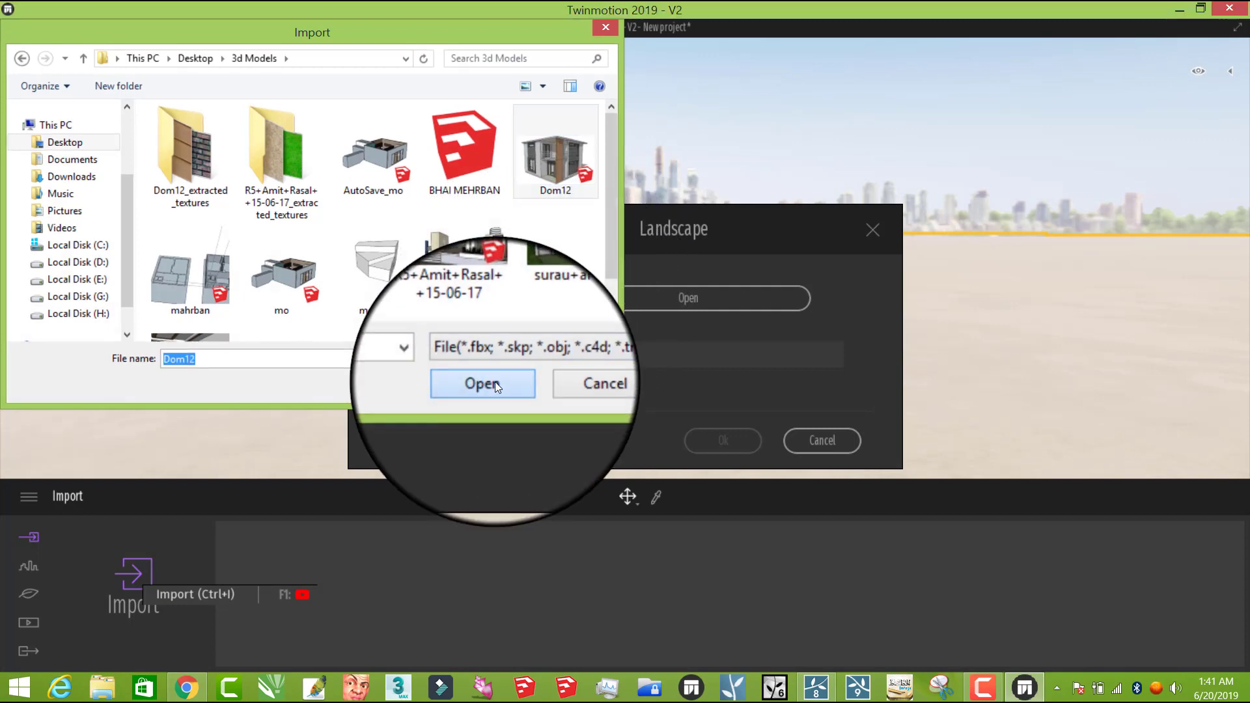
pyautogui.click(731, 440)
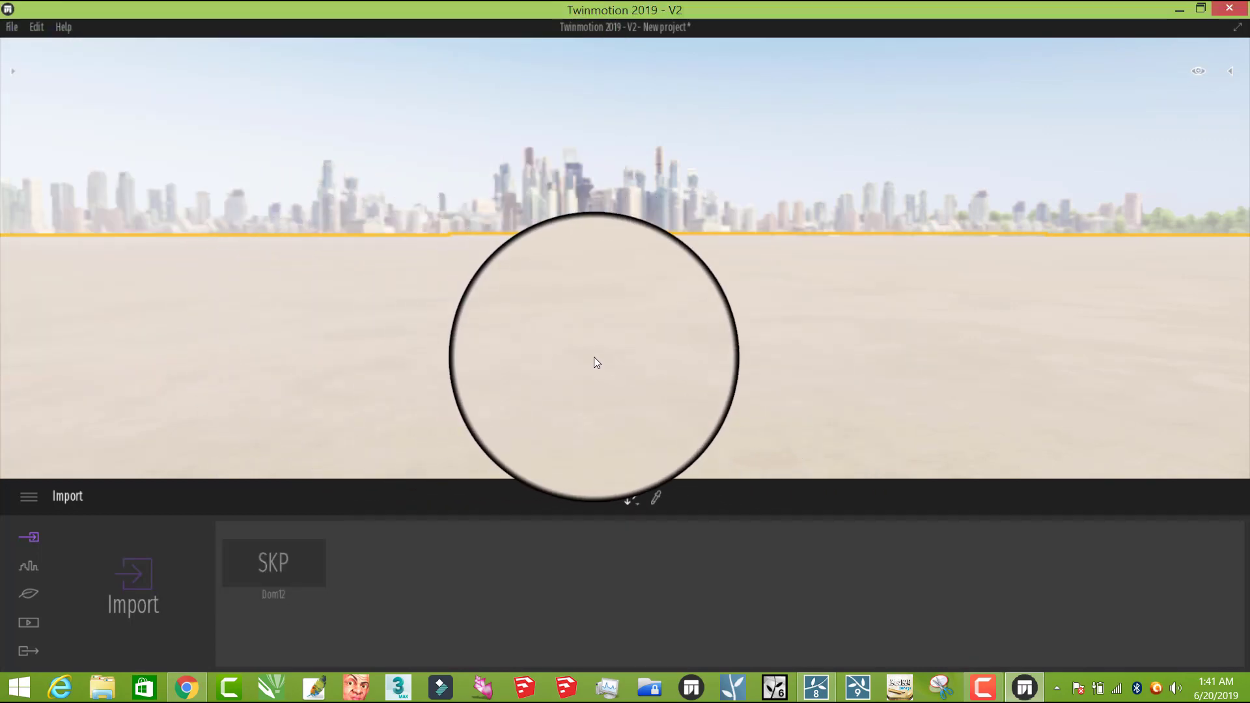
# Step: Find the imported house in the scene and frame the whole building from one corner
pyautogui.moveTo(605, 350)
pyautogui.mouseDown(button='right')
pyautogui.moveTo(585, 353)
pyautogui.moveTo(604, 350)
pyautogui.mouseUp(button='right')
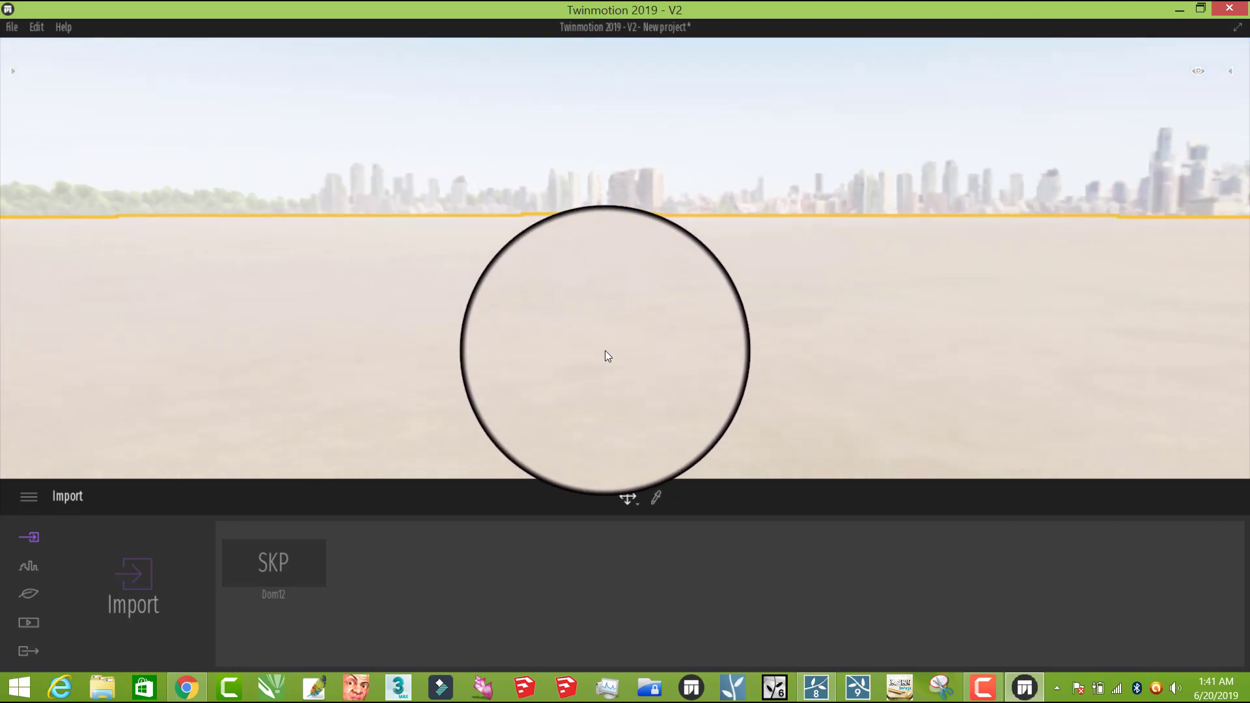
pyautogui.scroll(-6, 608, 347)
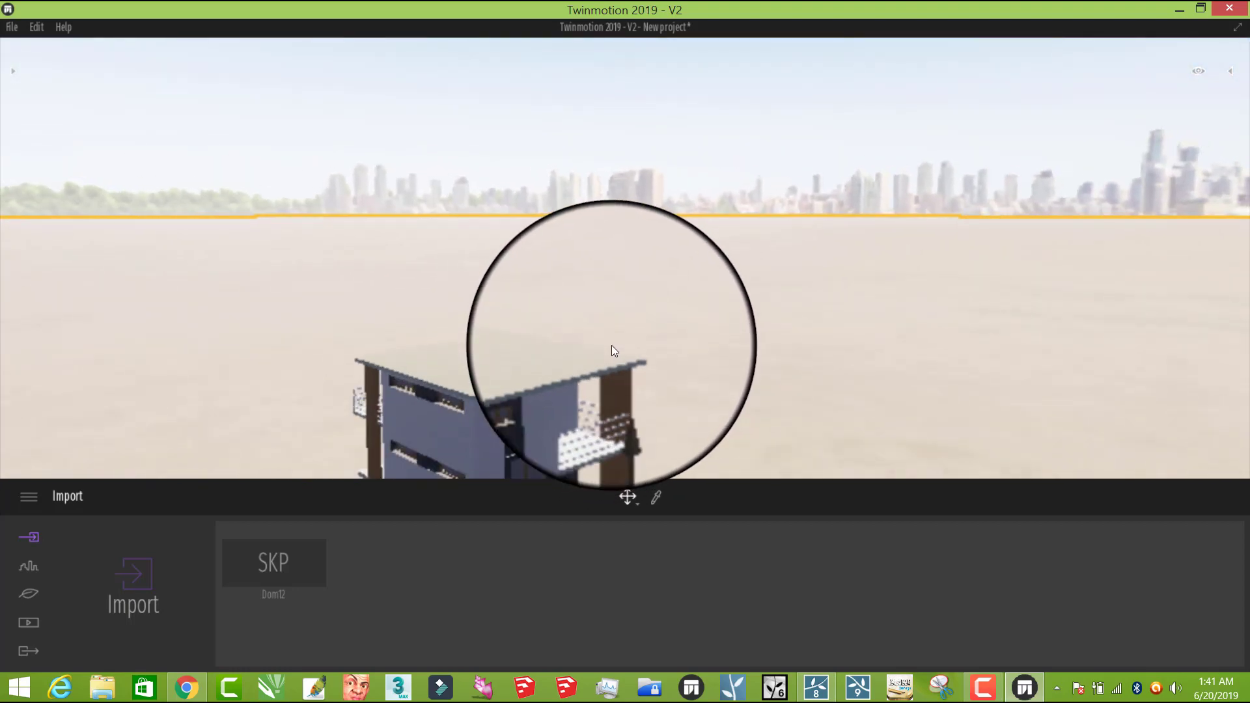
pyautogui.scroll(-5, 611, 346)
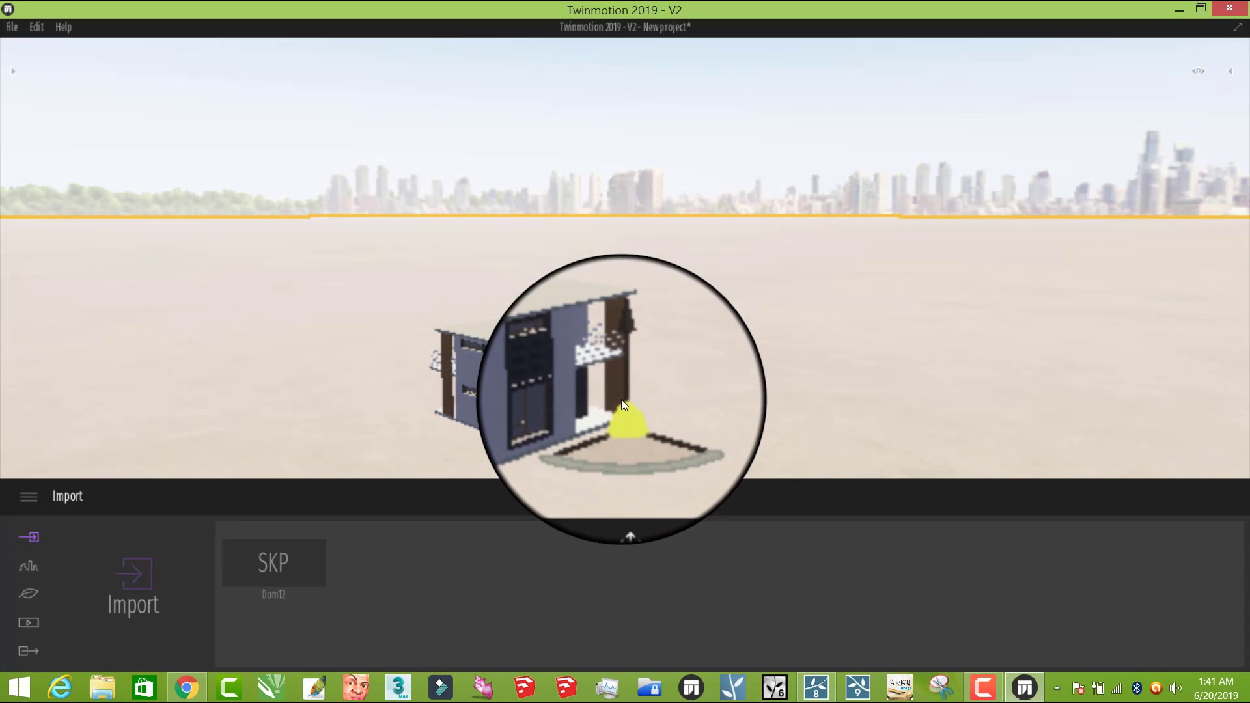
pyautogui.scroll(-5, 622, 400)
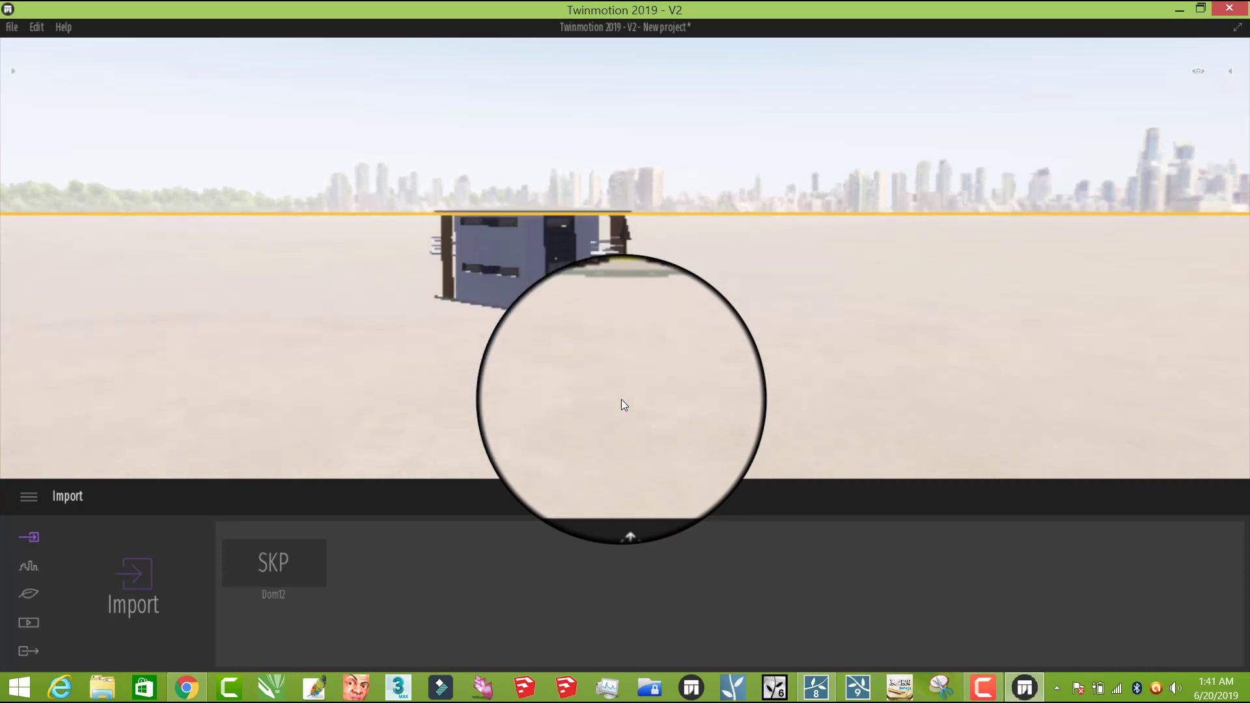
pyautogui.scroll(2, 491, 296)
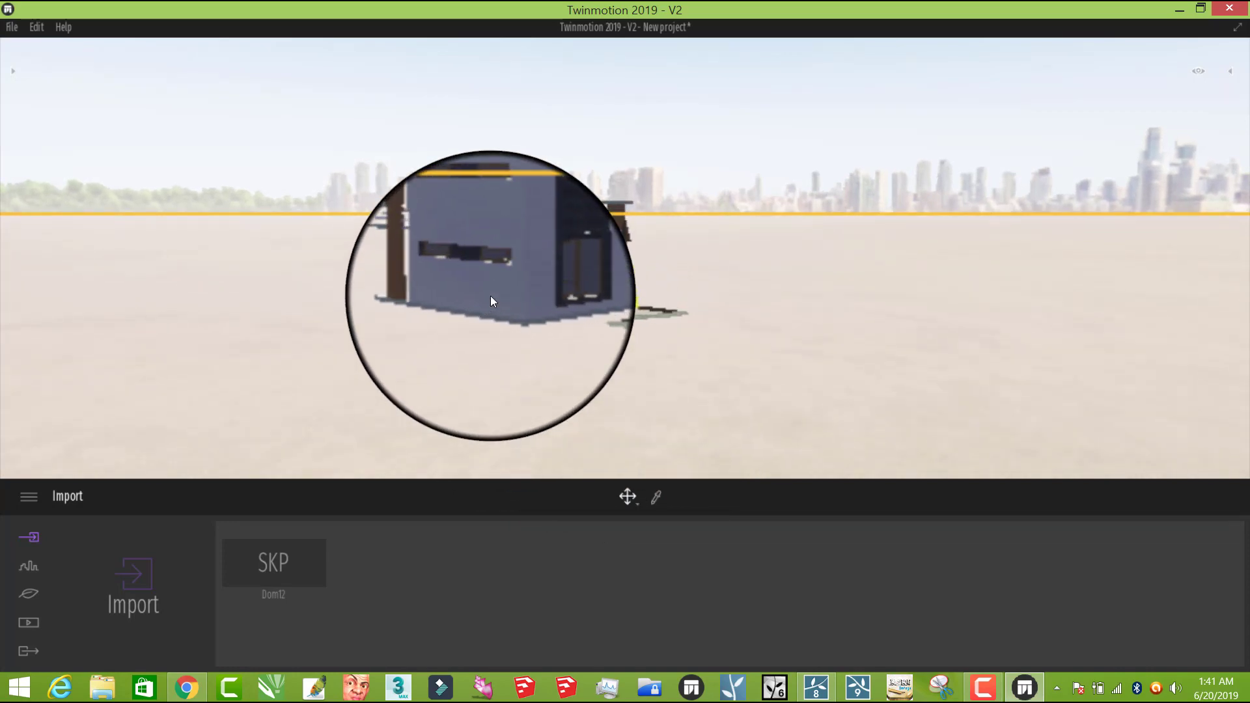
pyautogui.scroll(3, 491, 297)
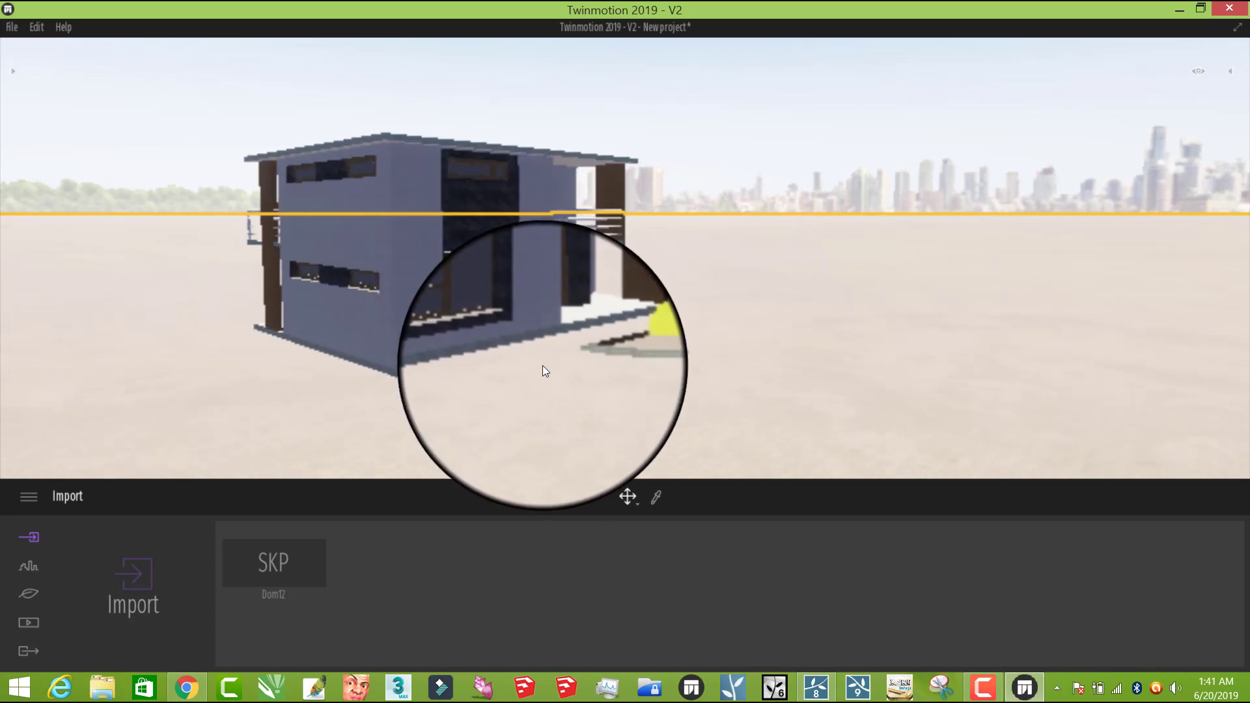
pyautogui.moveTo(542, 366); pyautogui.dragTo(541, 362, button='right')
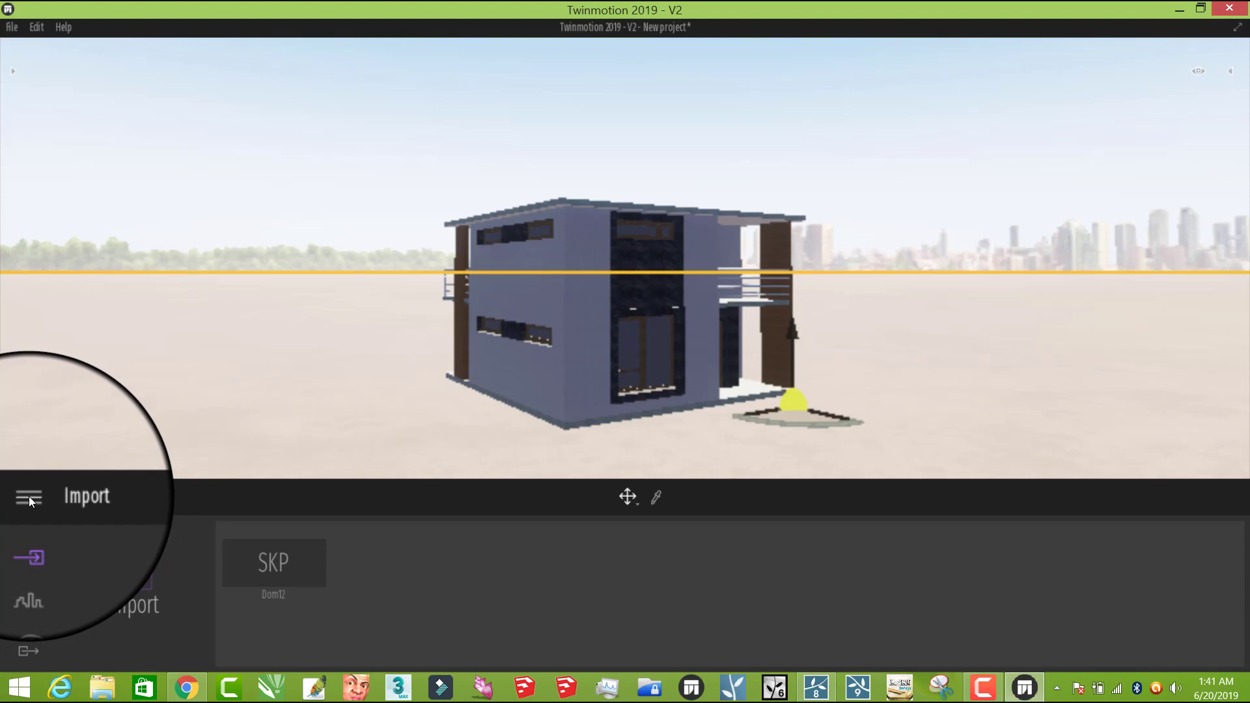
# Step: Open the program preferences and examine the unit system and time stamp settings
pyautogui.click(29, 496)
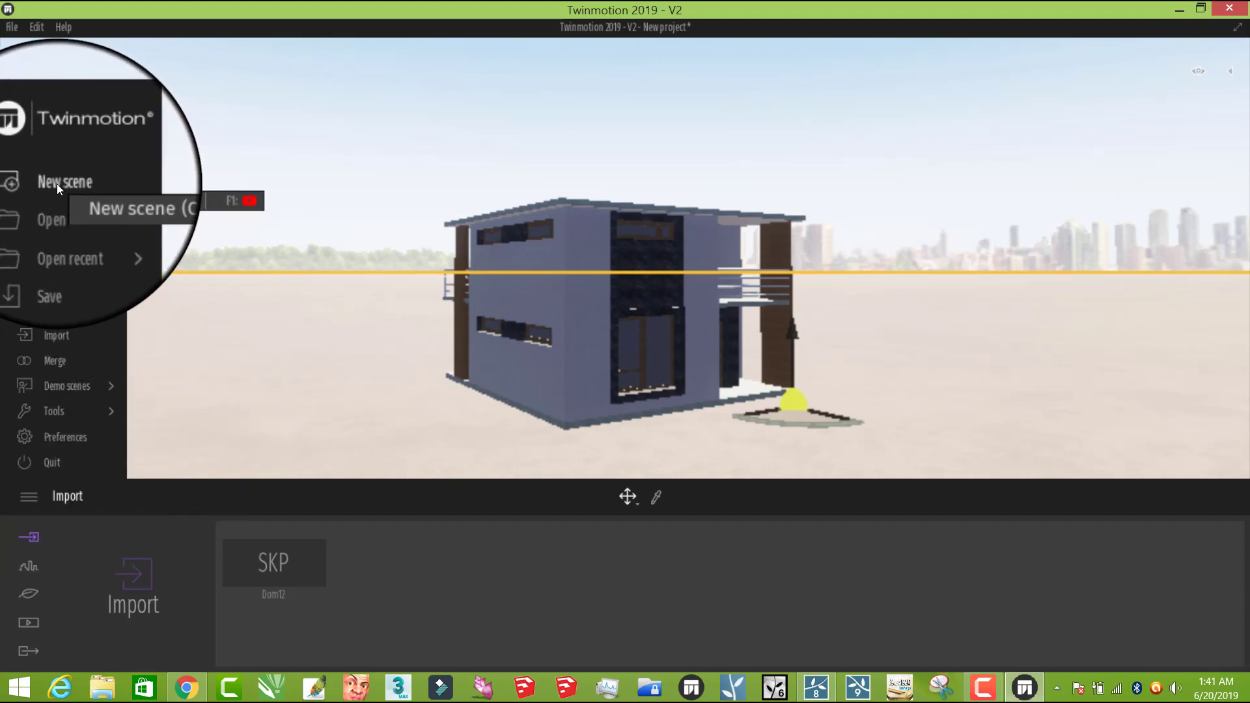
pyautogui.click(61, 436)
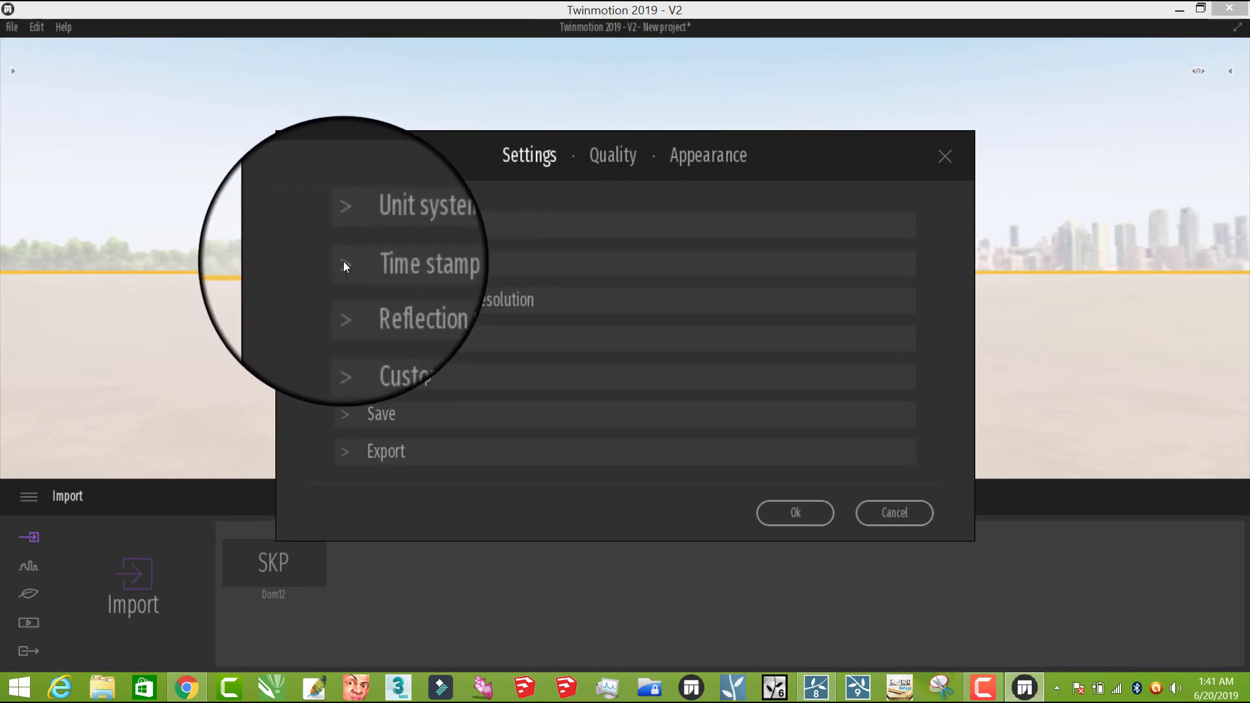
pyautogui.click(343, 261)
pyautogui.click(350, 224)
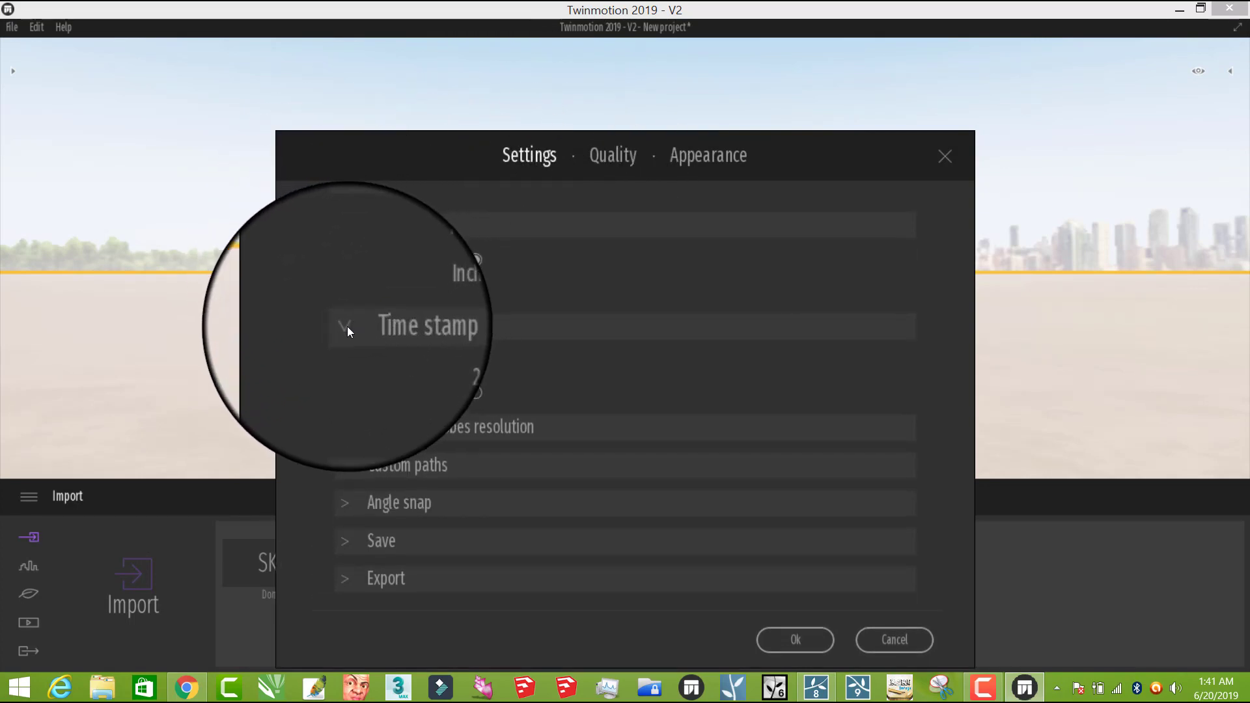
pyautogui.click(346, 325)
pyautogui.click(345, 224)
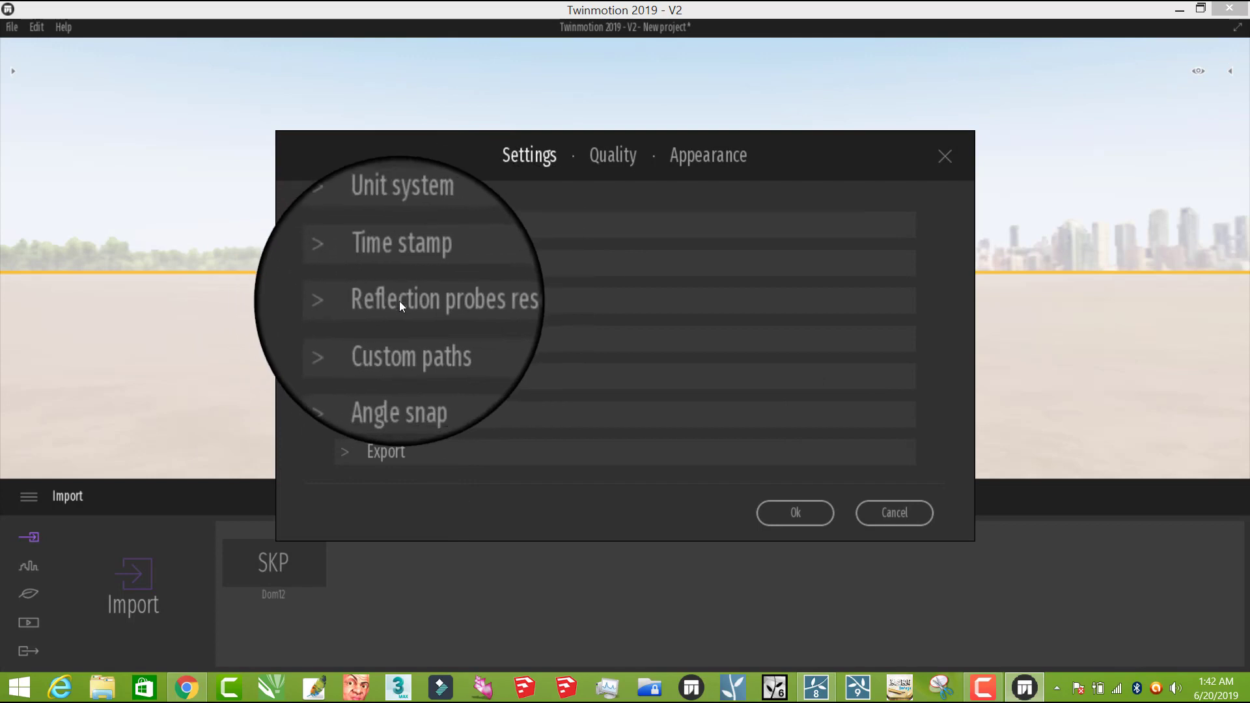
# Step: Try the High, Medium and Low graphics quality presets and set the overall quality to Ultra
pyautogui.click(627, 153)
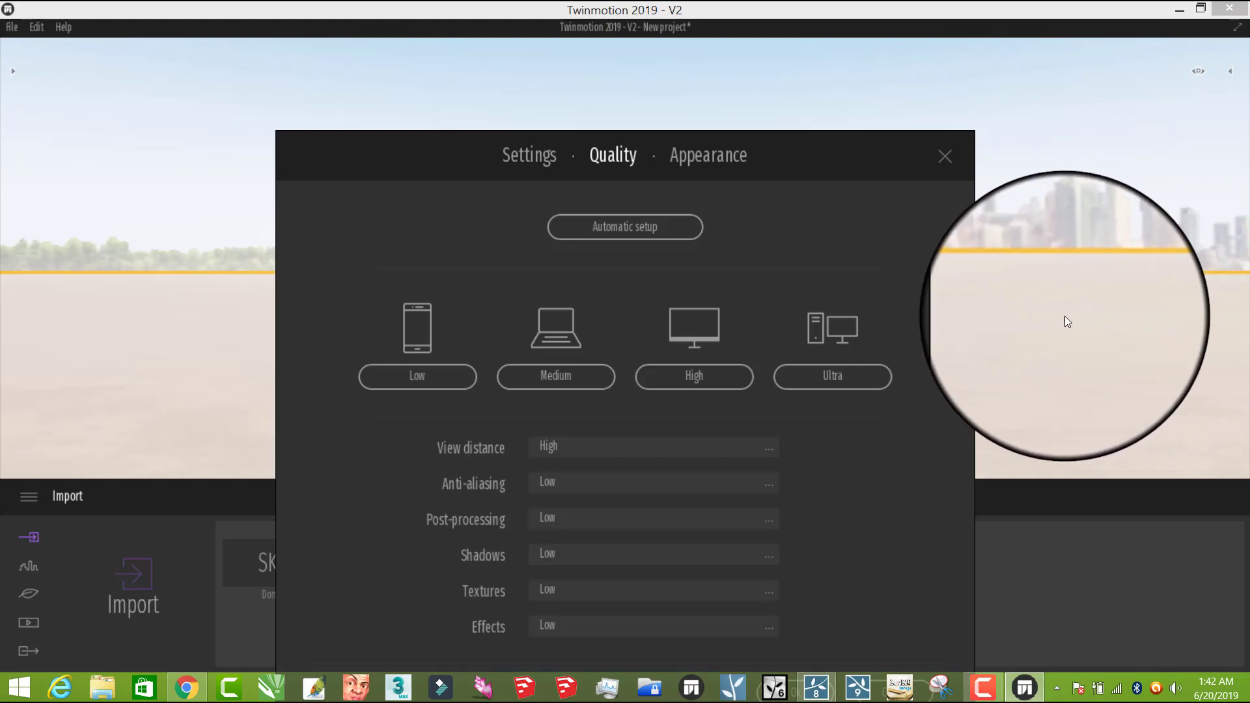
pyautogui.click(838, 381)
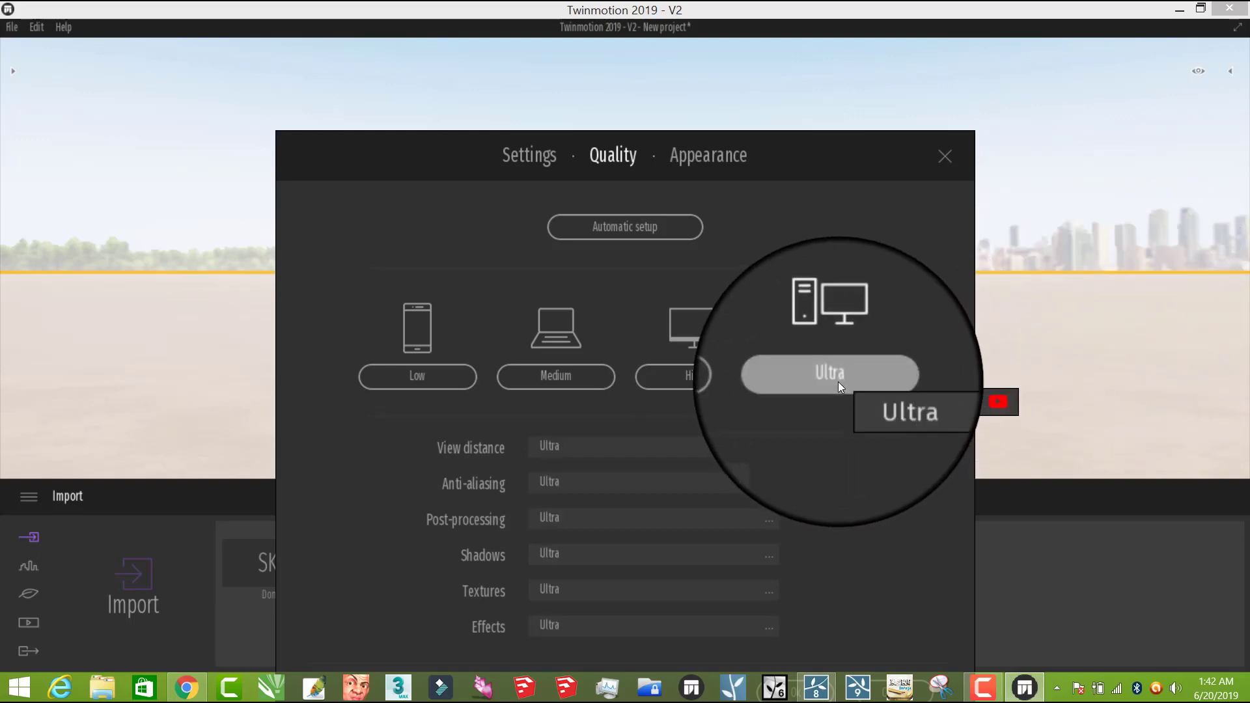
pyautogui.click(686, 380)
pyautogui.click(541, 374)
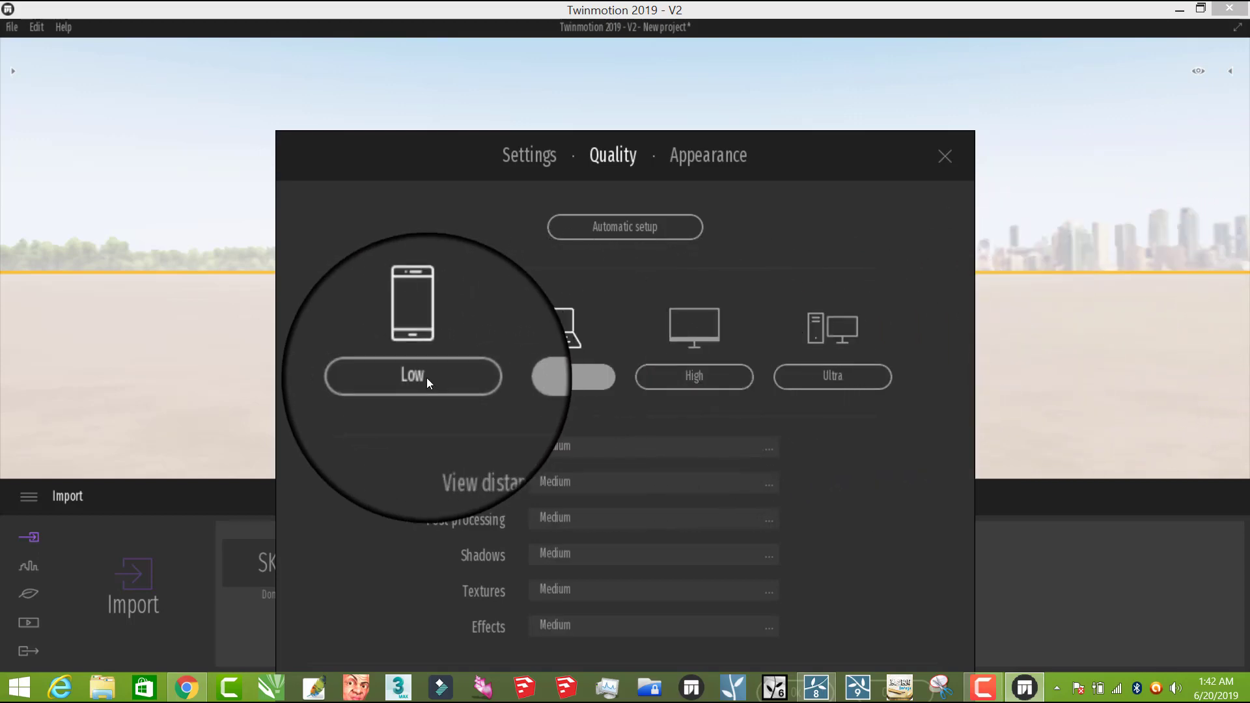
pyautogui.click(427, 378)
pyautogui.click(701, 375)
pyautogui.click(826, 377)
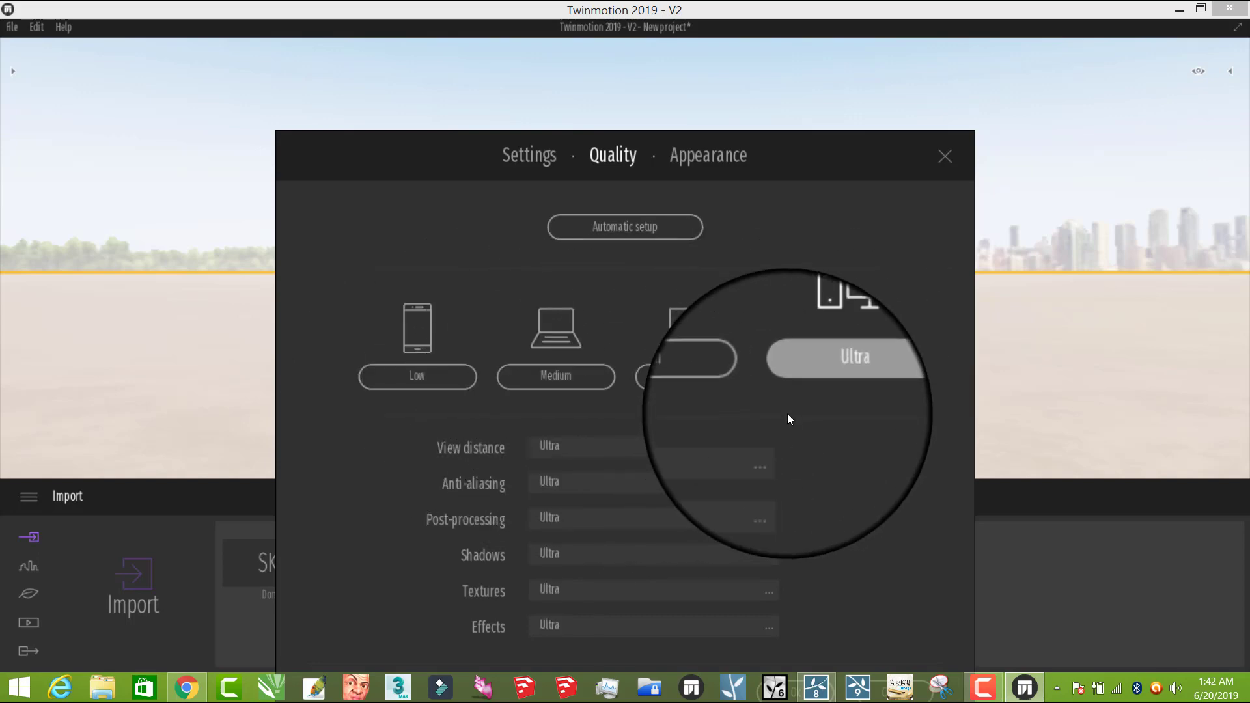
# Step: Check the individual anti-aliasing and shadow quality options and set the overall graphics quality to High
pyautogui.moveTo(797, 131); pyautogui.dragTo(795, 49)
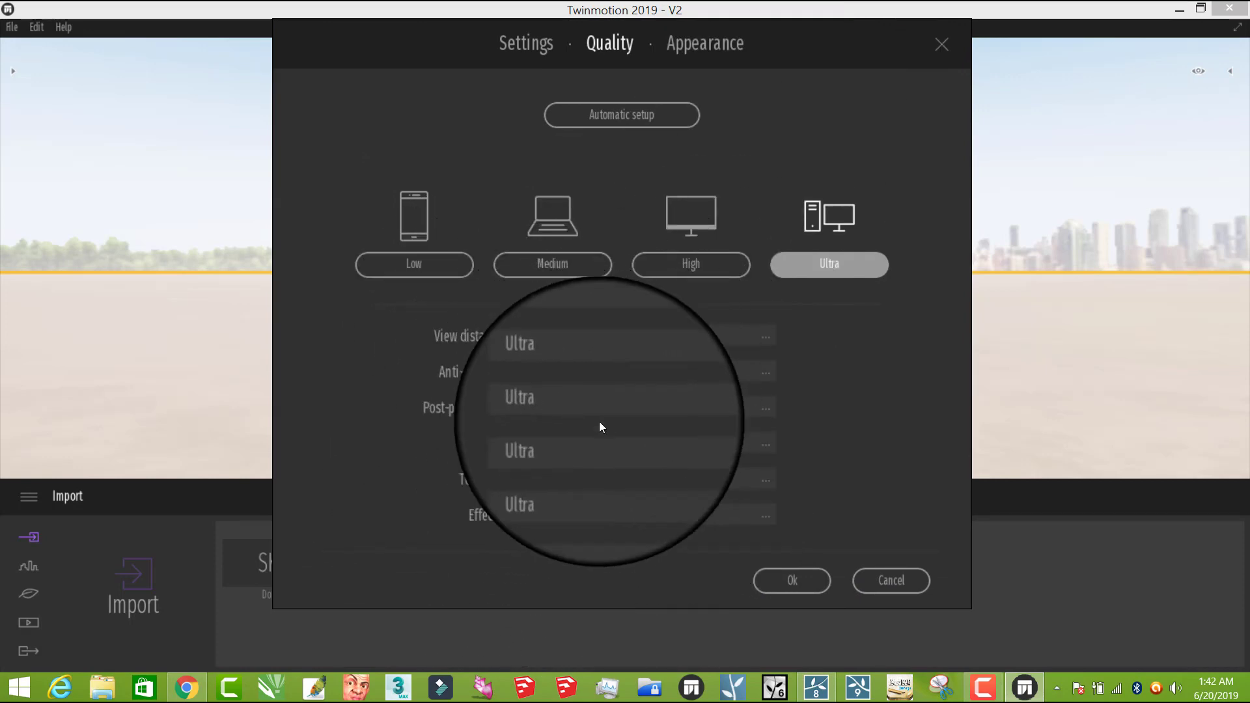
pyautogui.click(762, 373)
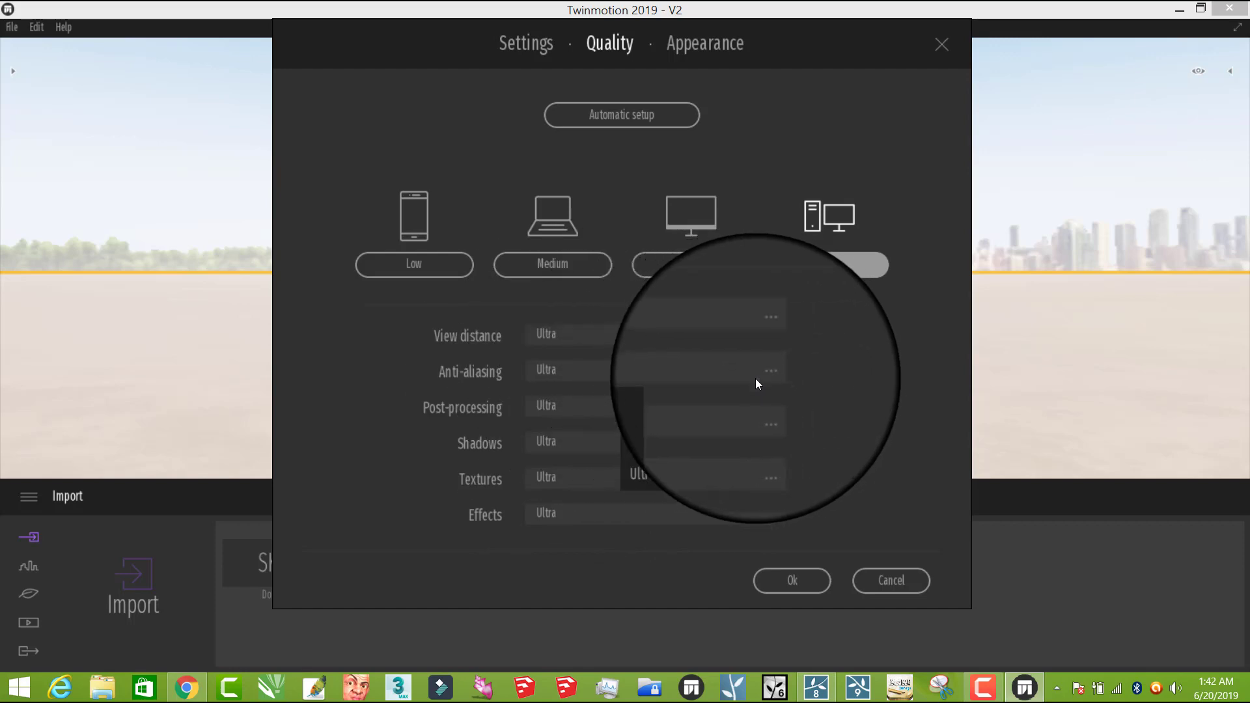
pyautogui.click(826, 433)
pyautogui.click(766, 447)
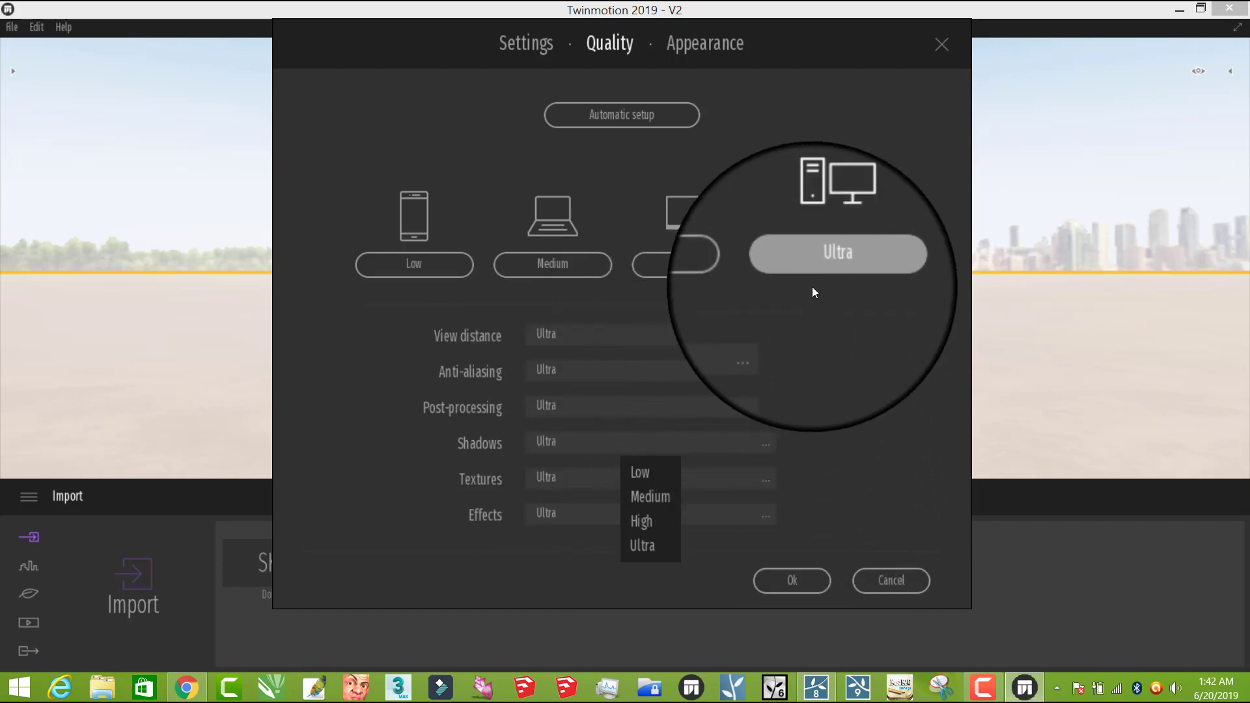
pyautogui.click(706, 259)
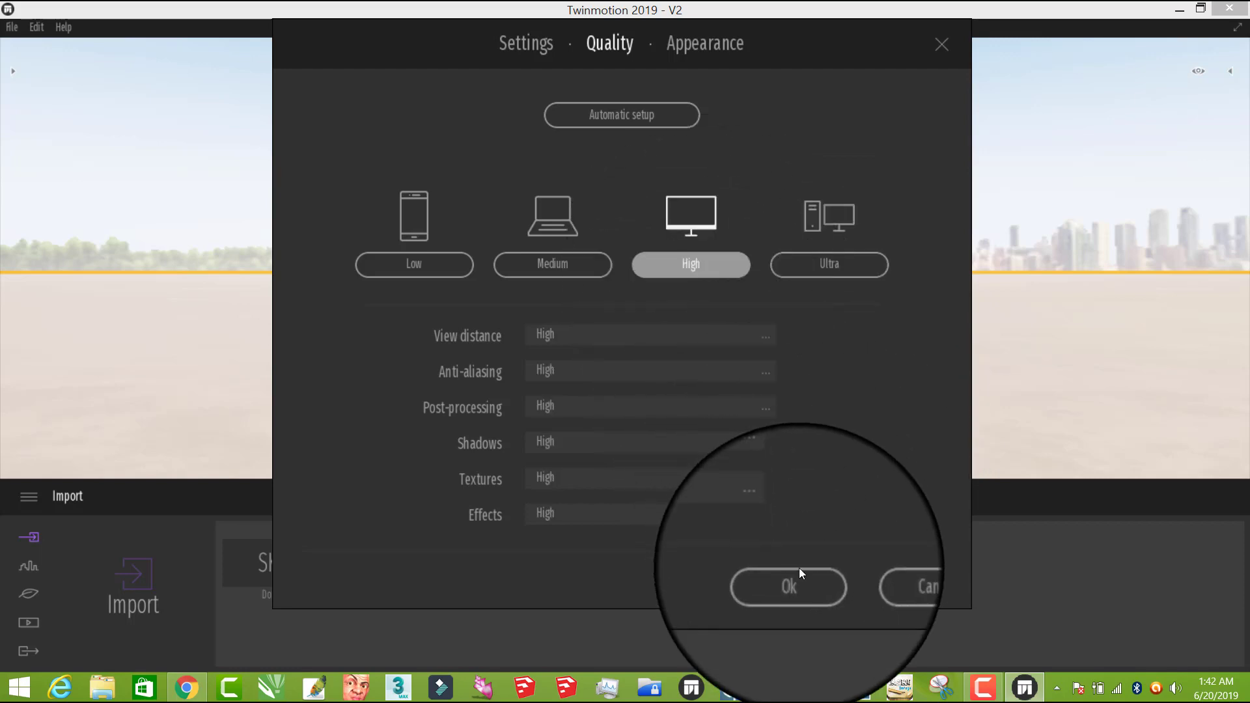
# Step: Review the language and interface color options in the appearance preferences and accept the preferences
pyautogui.click(710, 45)
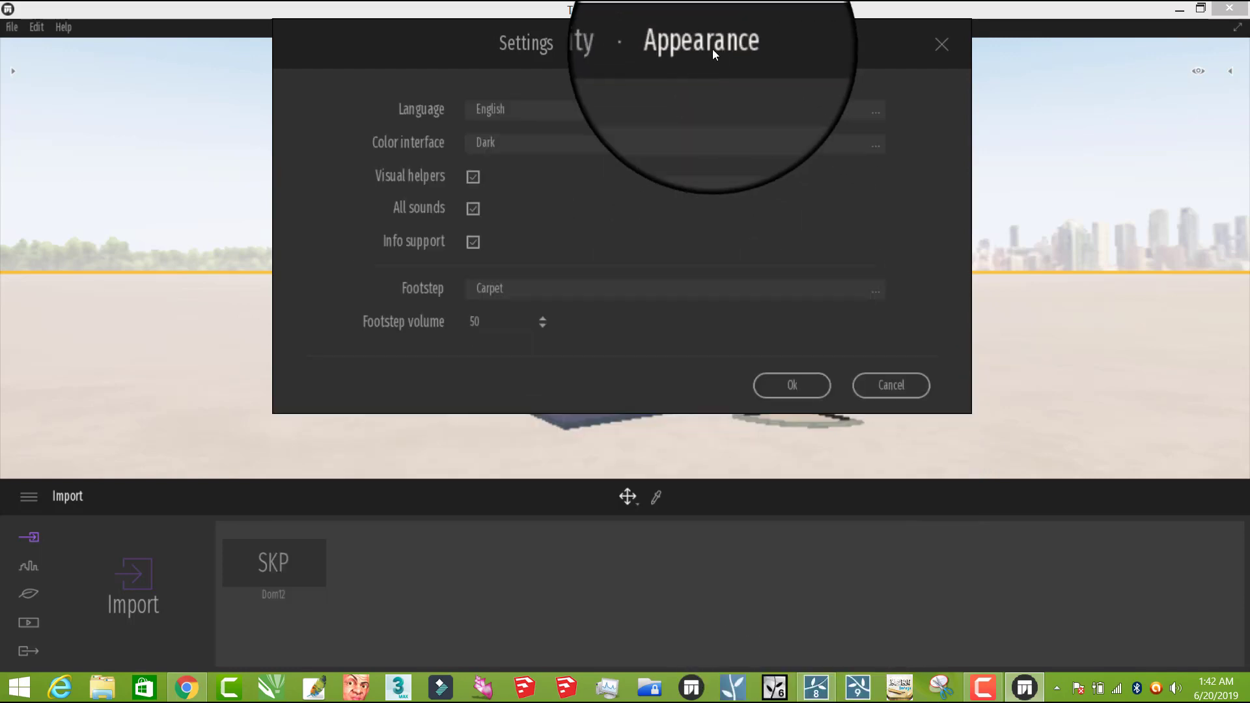
pyautogui.click(871, 108)
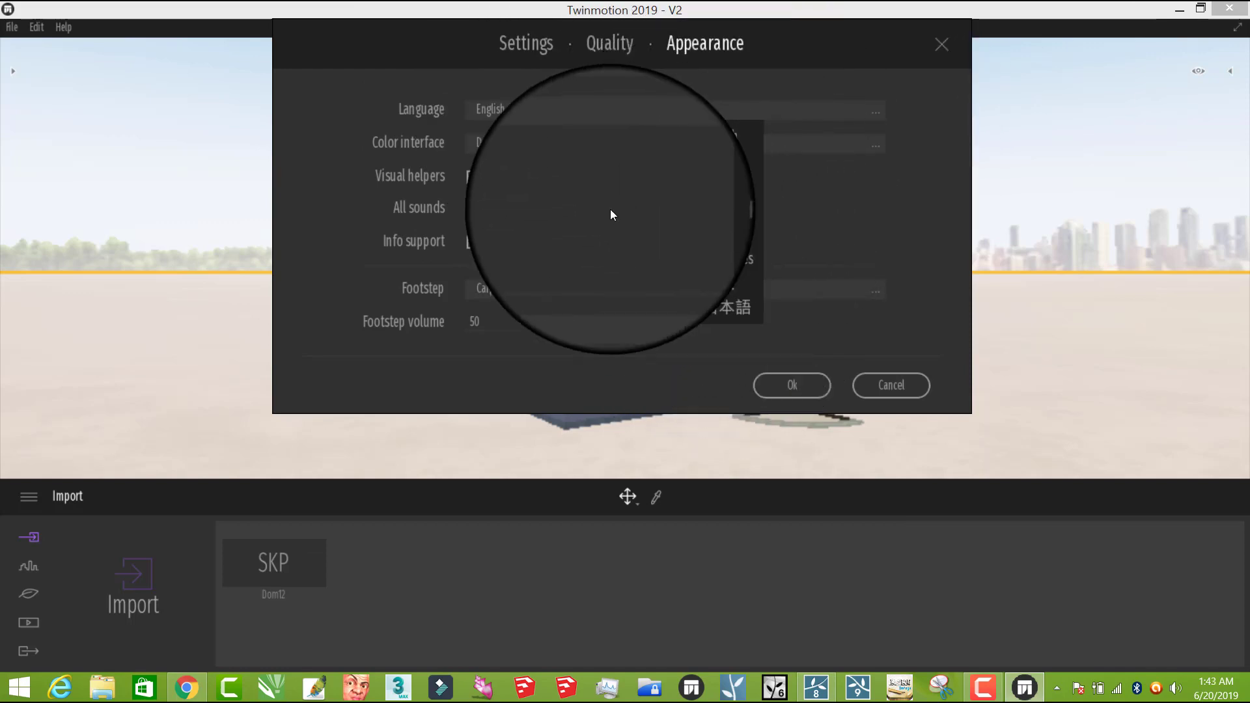
pyautogui.click(611, 201)
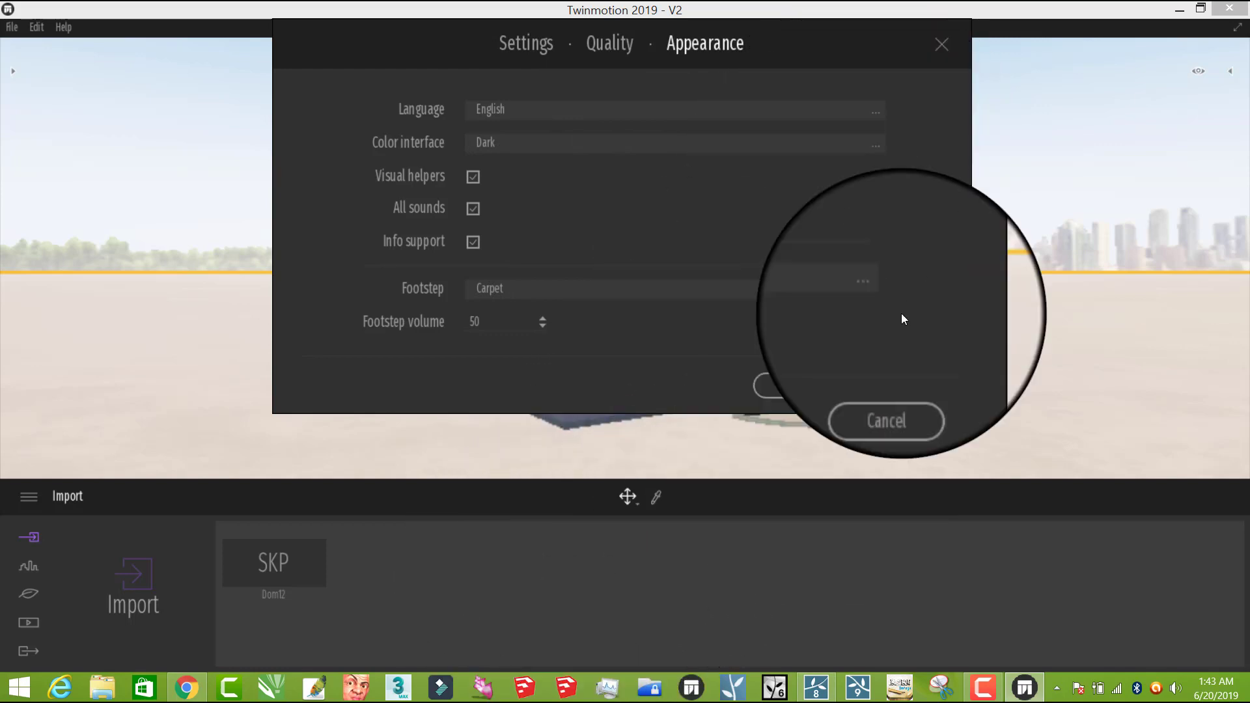
pyautogui.click(874, 145)
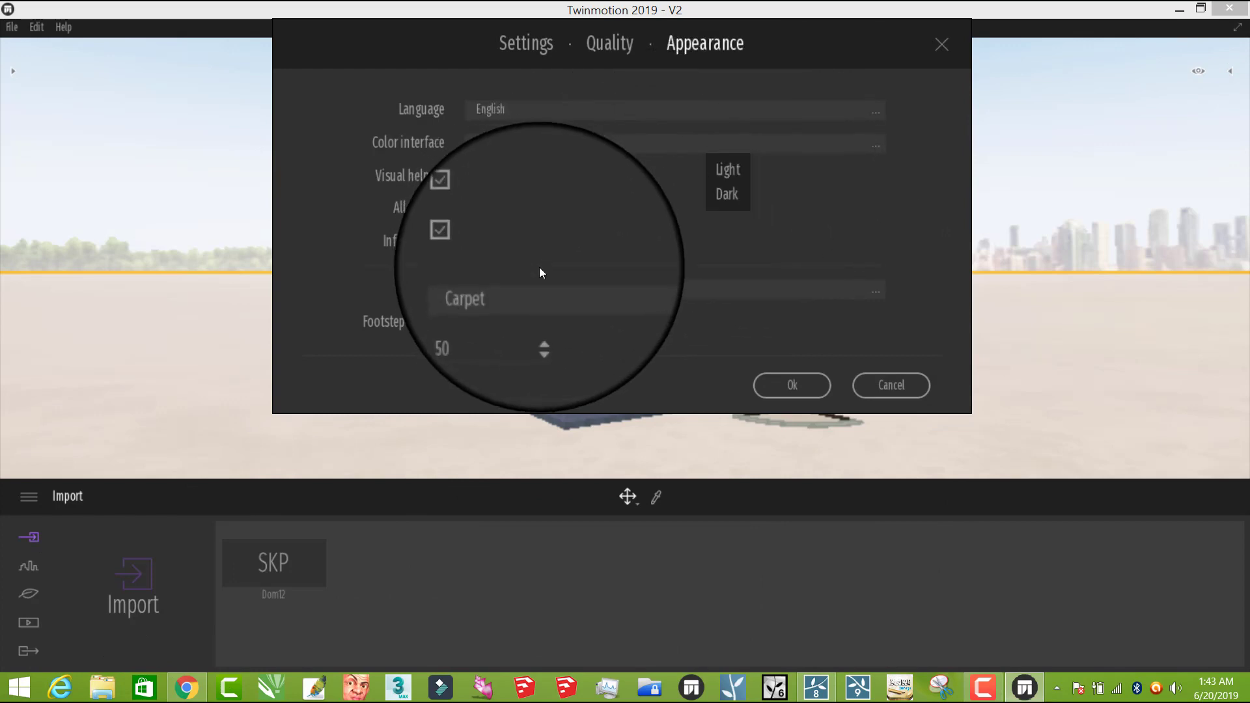
pyautogui.click(794, 392)
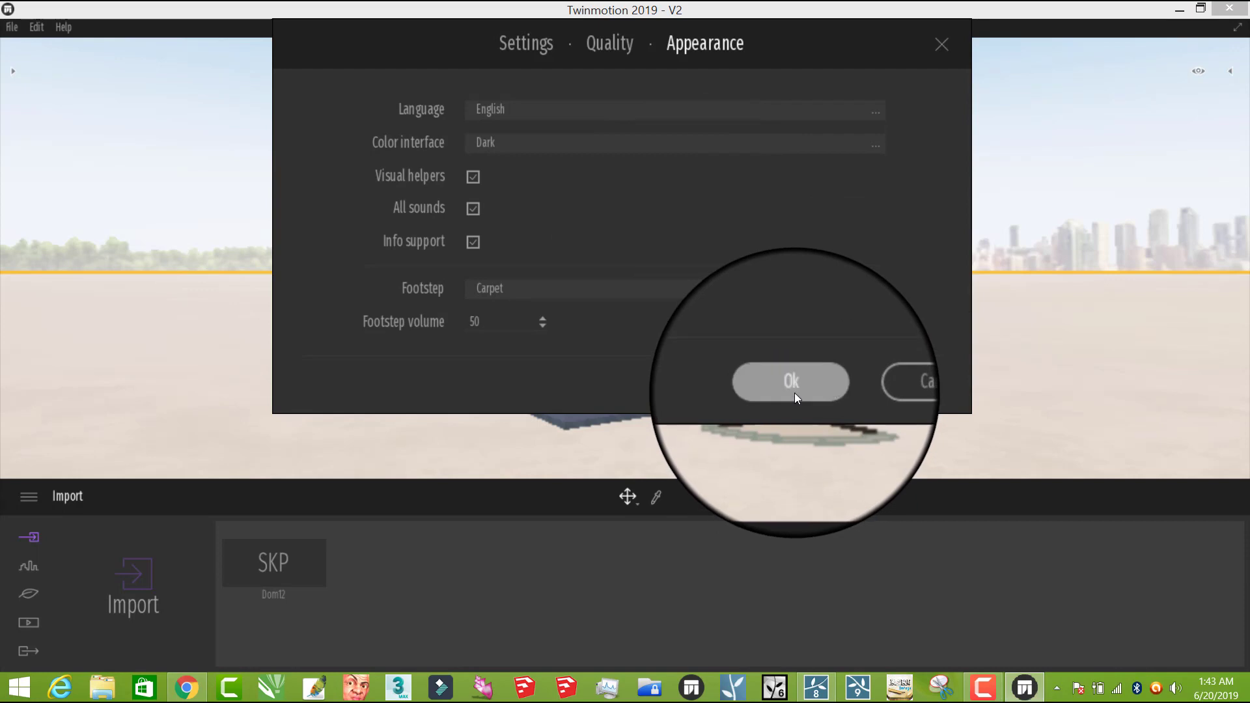
pyautogui.click(794, 392)
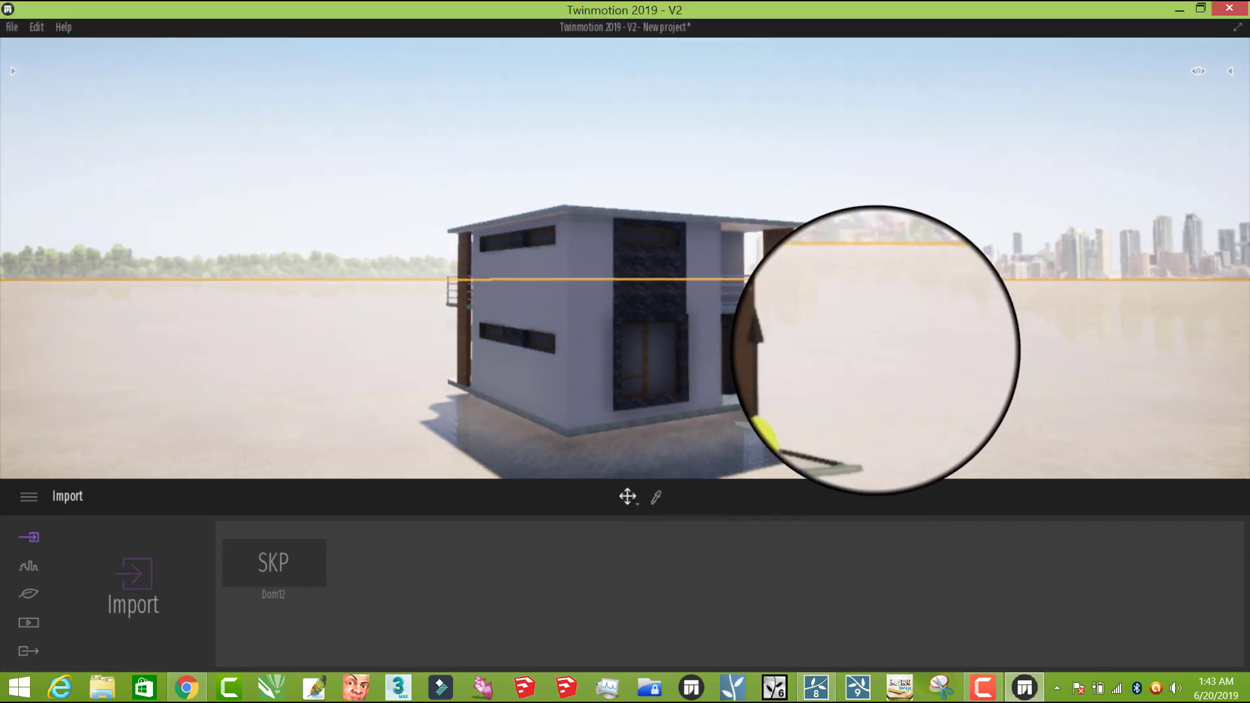
# Step: Frame the house closer and sample the material of its plain outer wall with the material picker
pyautogui.moveTo(876, 350); pyautogui.dragTo(873, 375, button='right')
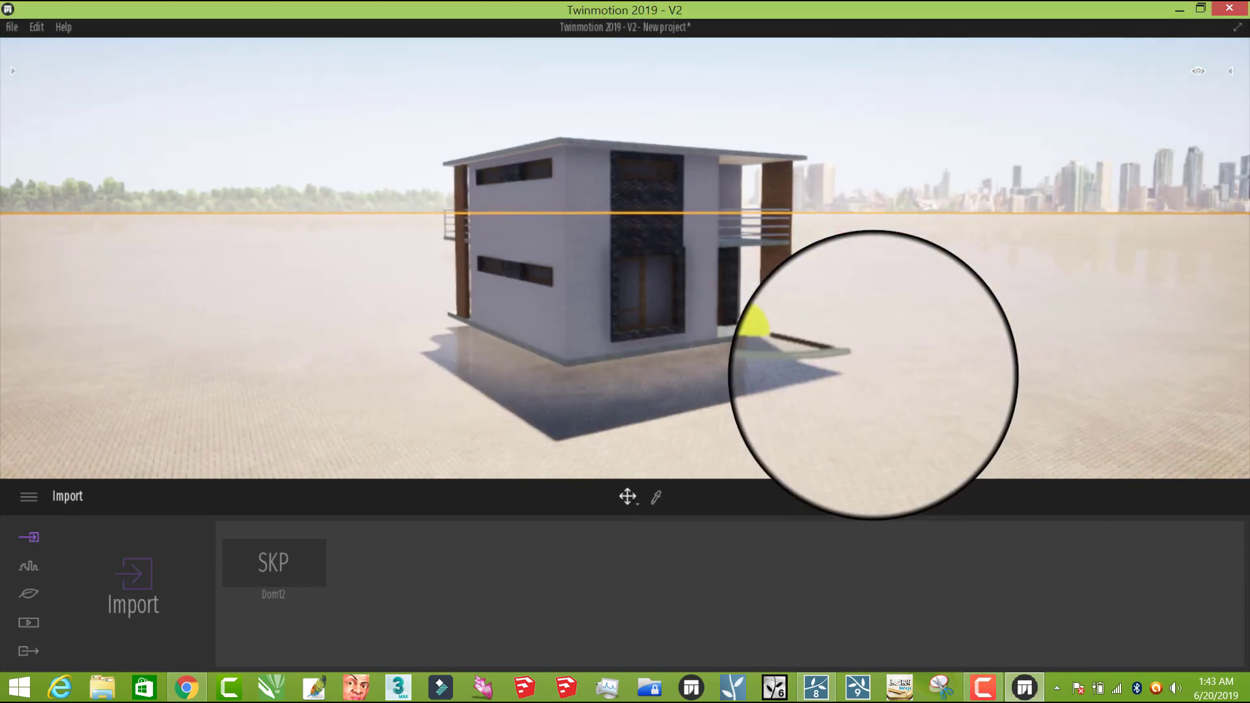
pyautogui.keyDown('shift'); pyautogui.moveTo(873, 375); pyautogui.dragTo(872, 373, button='middle'); pyautogui.keyUp('shift')
pyautogui.scroll(1, 539, 203)
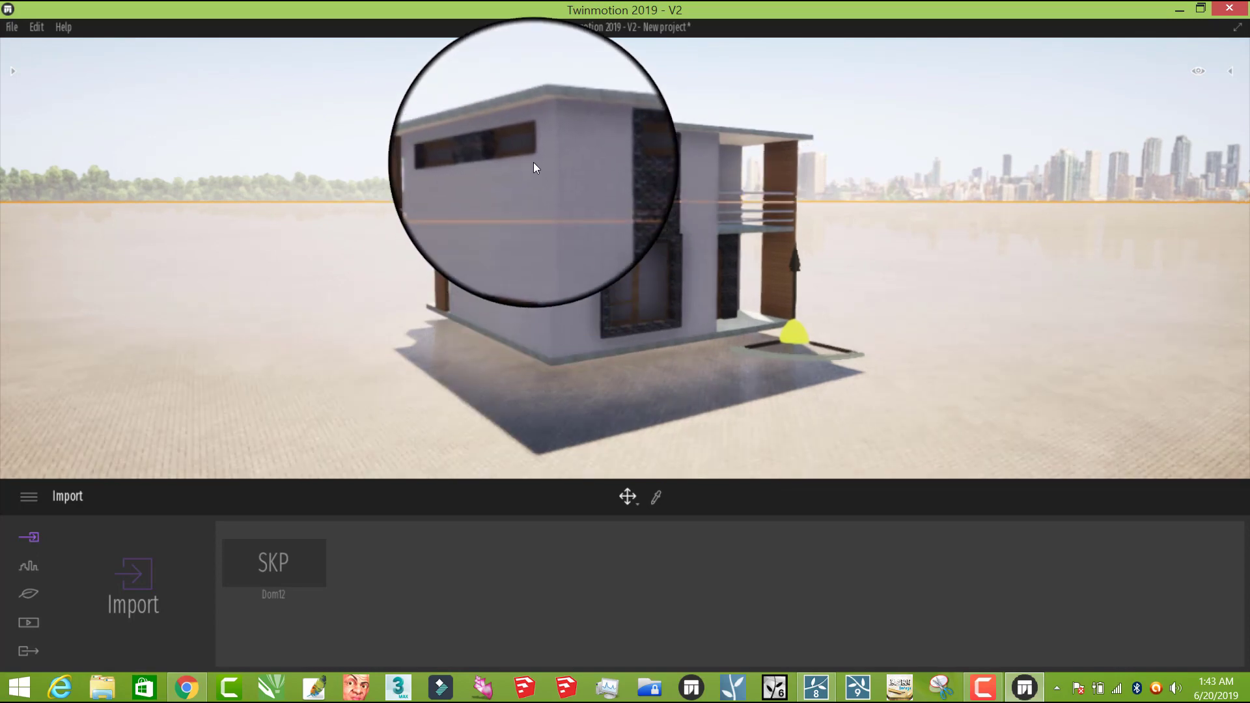
pyautogui.scroll(3, 533, 162)
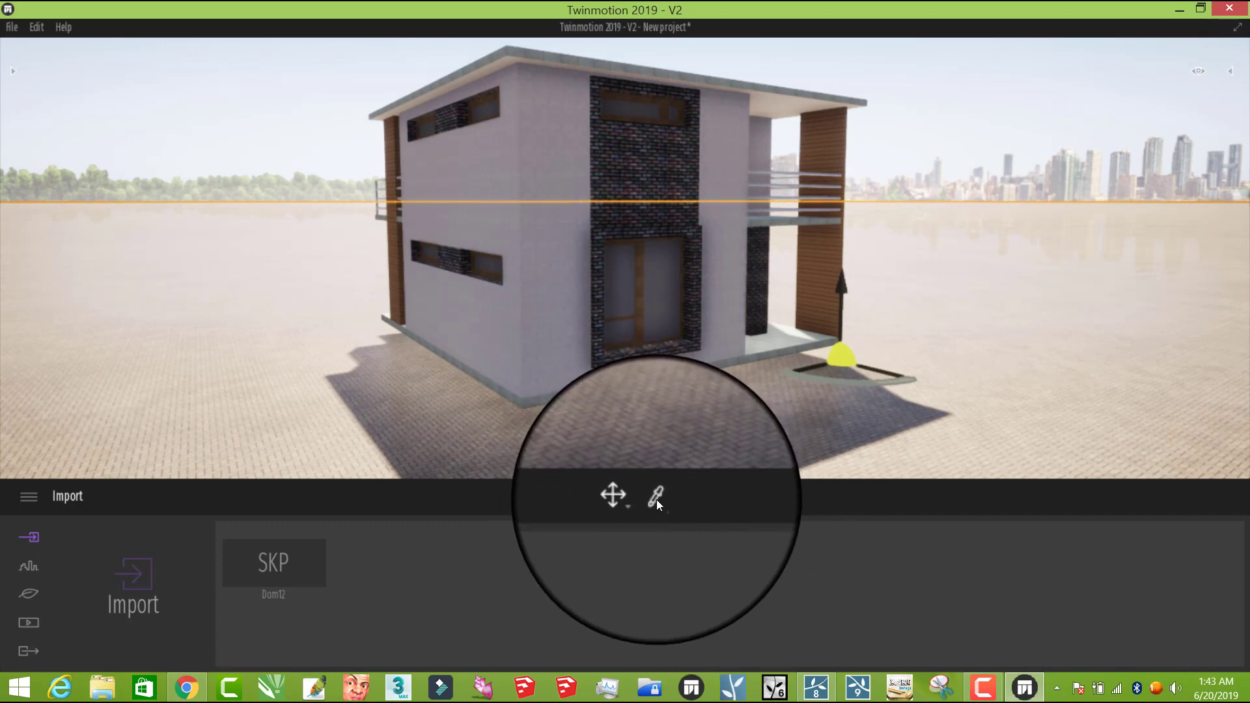
pyautogui.click(656, 499)
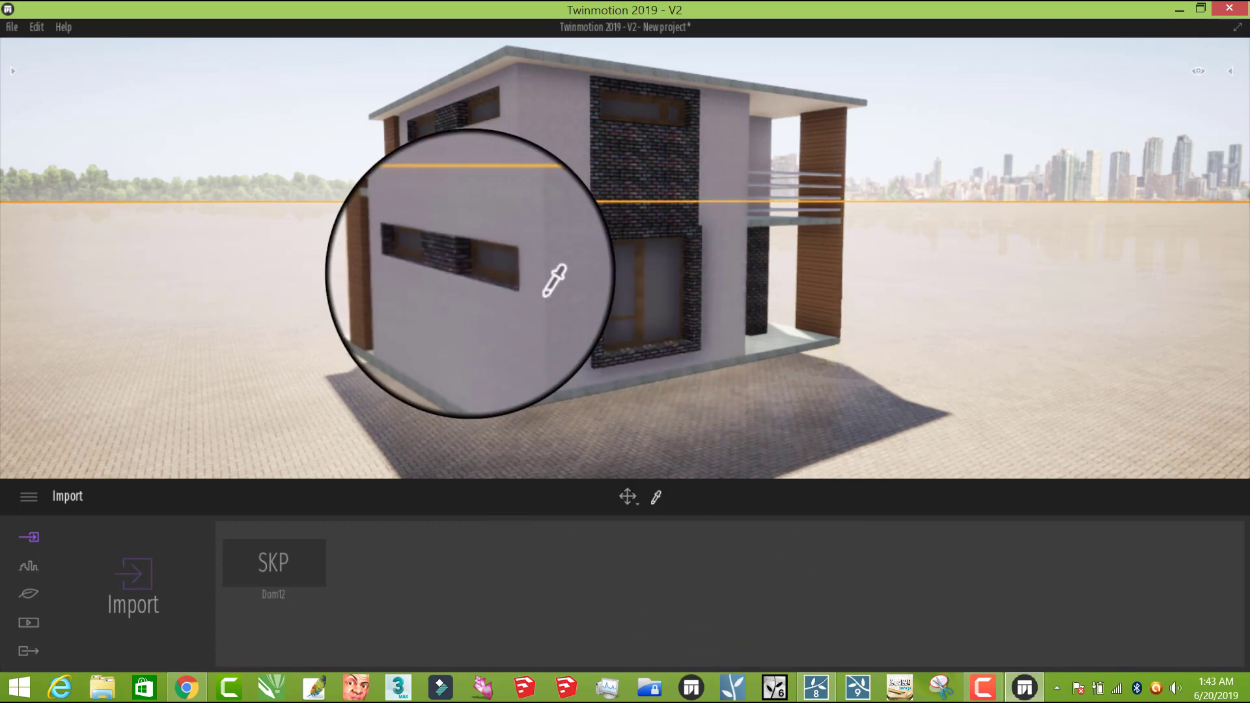
pyautogui.click(528, 243)
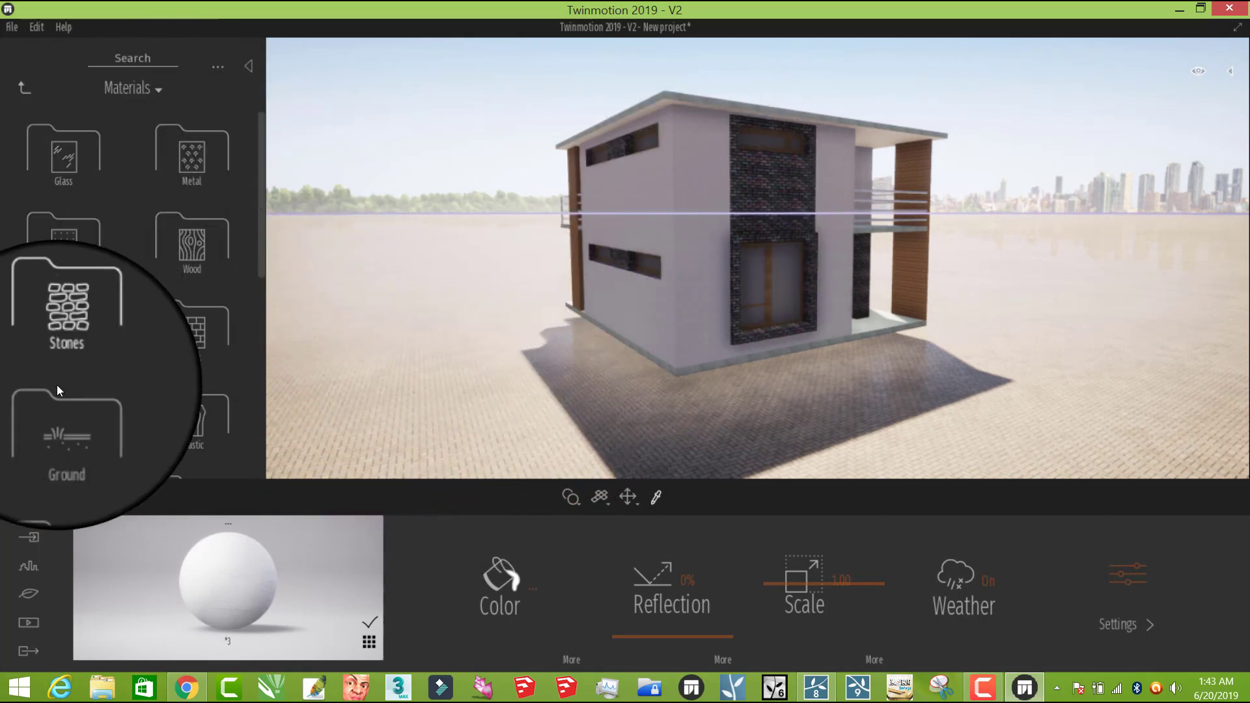
# Step: Browse the material library's brick category and apply Clean brick 05 to the house's outer walls
pyautogui.click(192, 170)
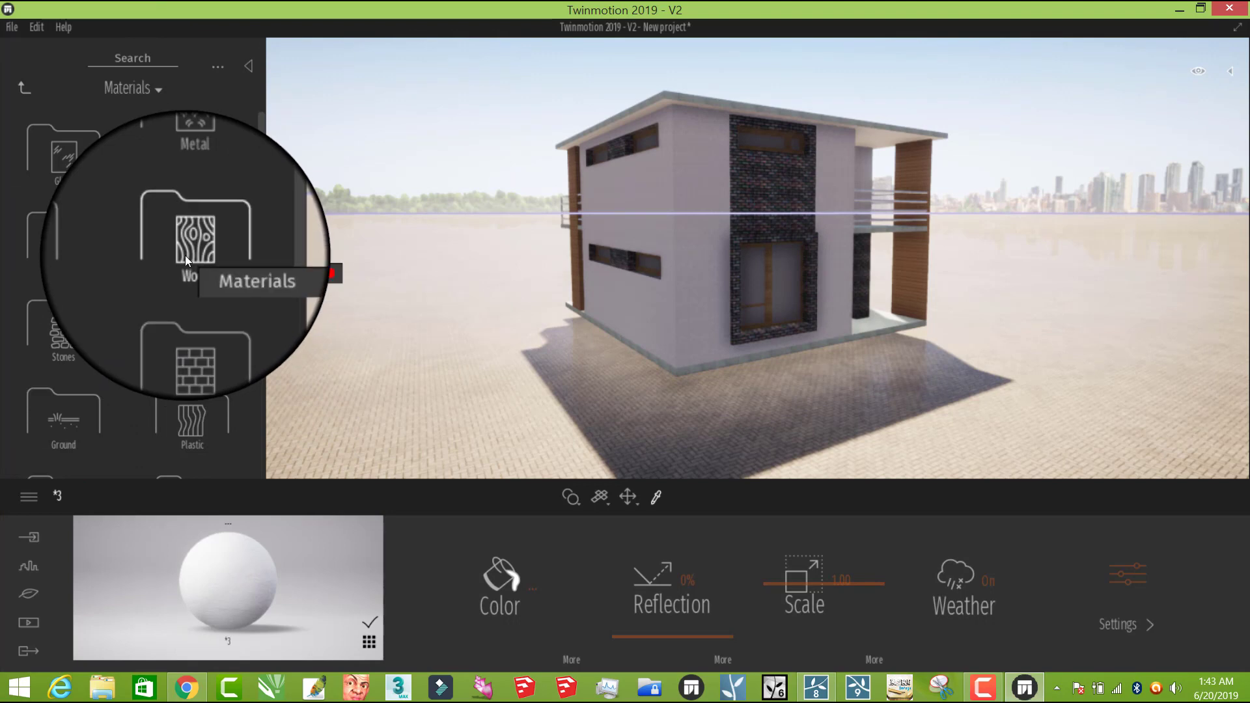
pyautogui.click(186, 256)
pyautogui.click(19, 93)
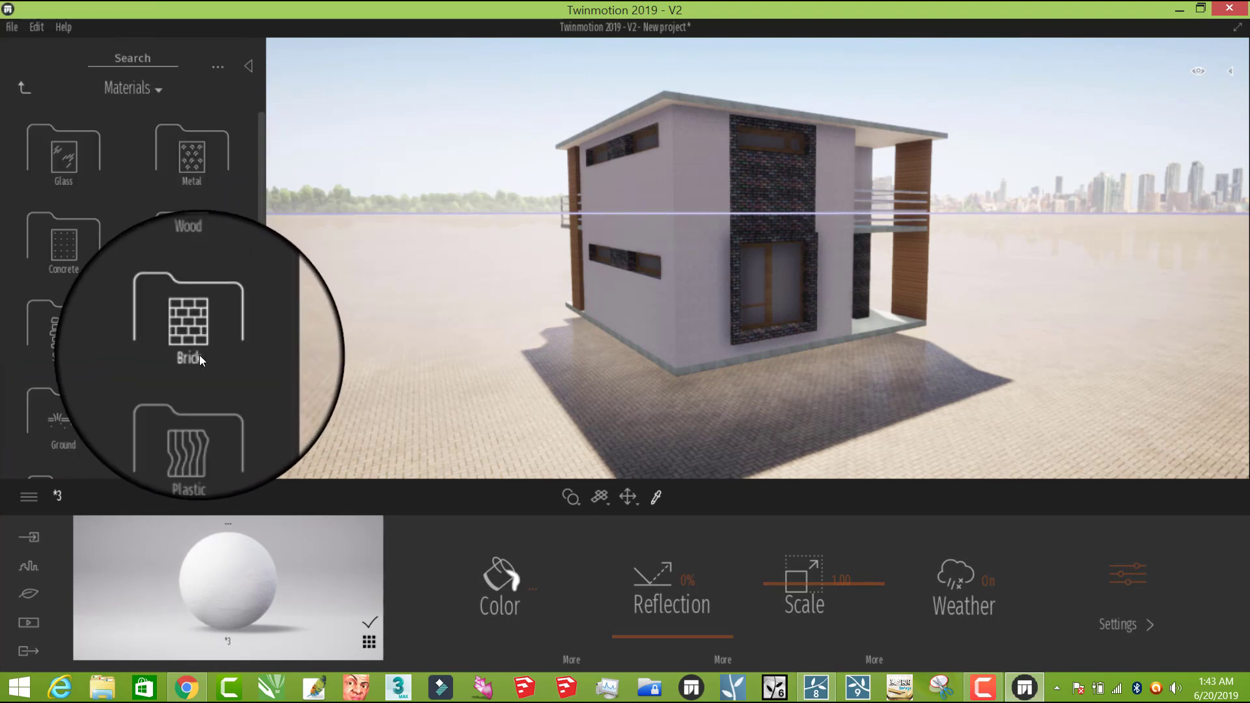
pyautogui.click(198, 354)
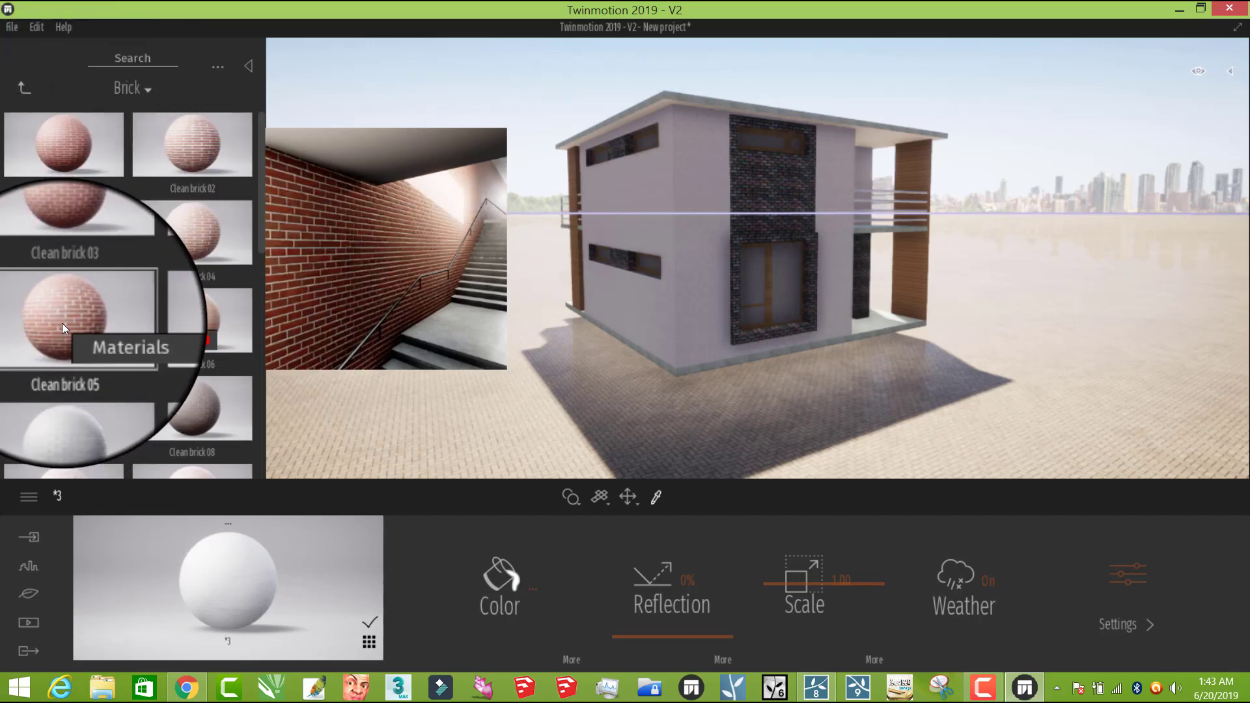
pyautogui.moveTo(309, 324); pyautogui.dragTo(634, 299)
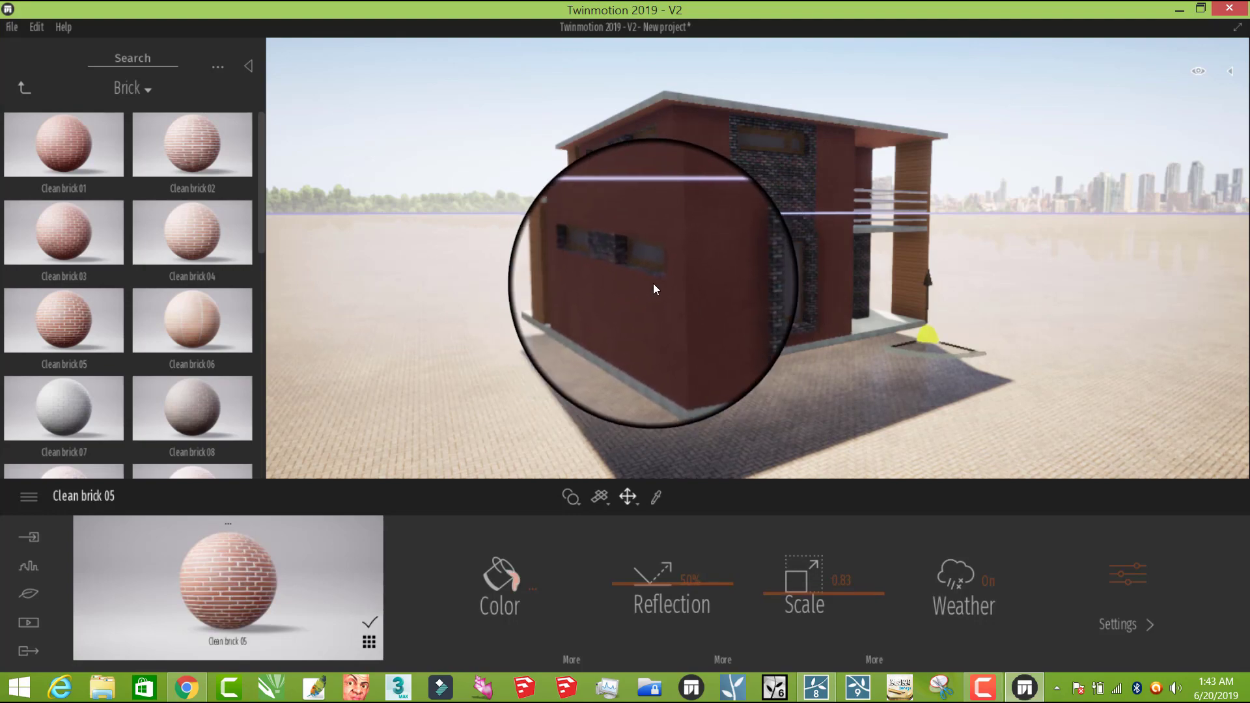
# Step: Raise the wall brick's reflection to 83% and its texture scale to 3.99, checking the result up close
pyautogui.scroll(3, 675, 300)
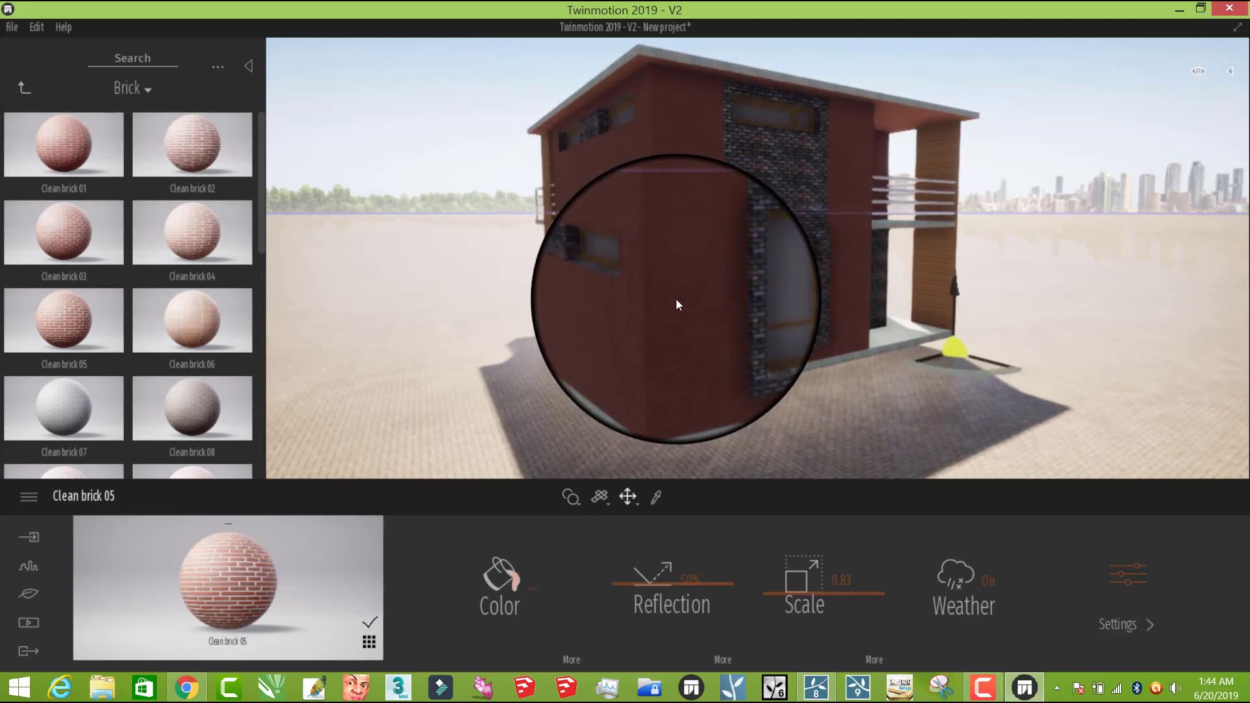
pyautogui.scroll(5, 675, 298)
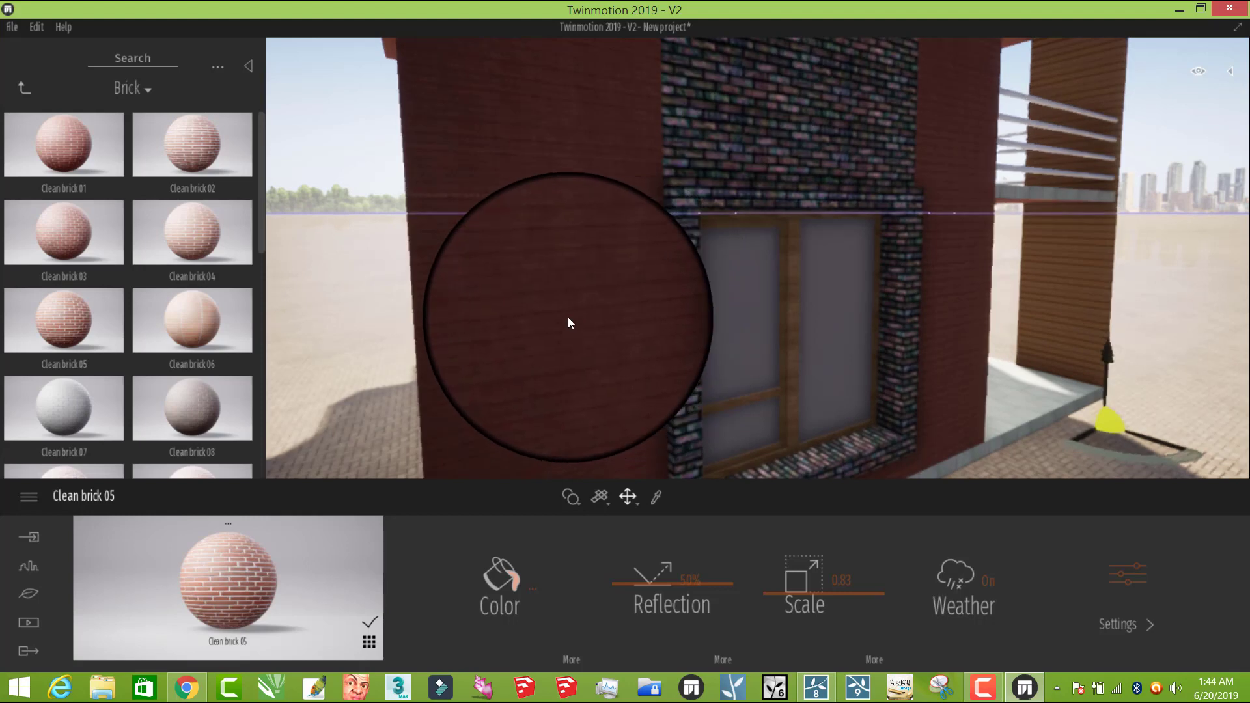
pyautogui.scroll(3, 564, 319)
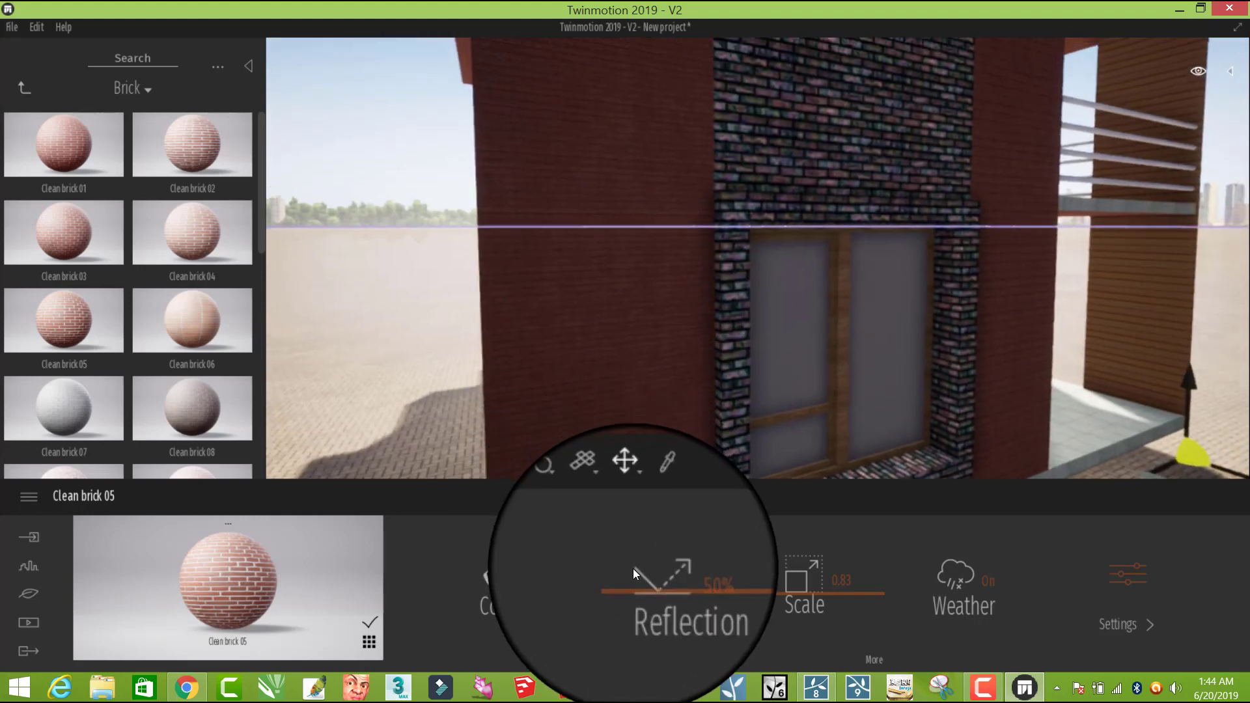
pyautogui.moveTo(673, 584); pyautogui.dragTo(674, 548)
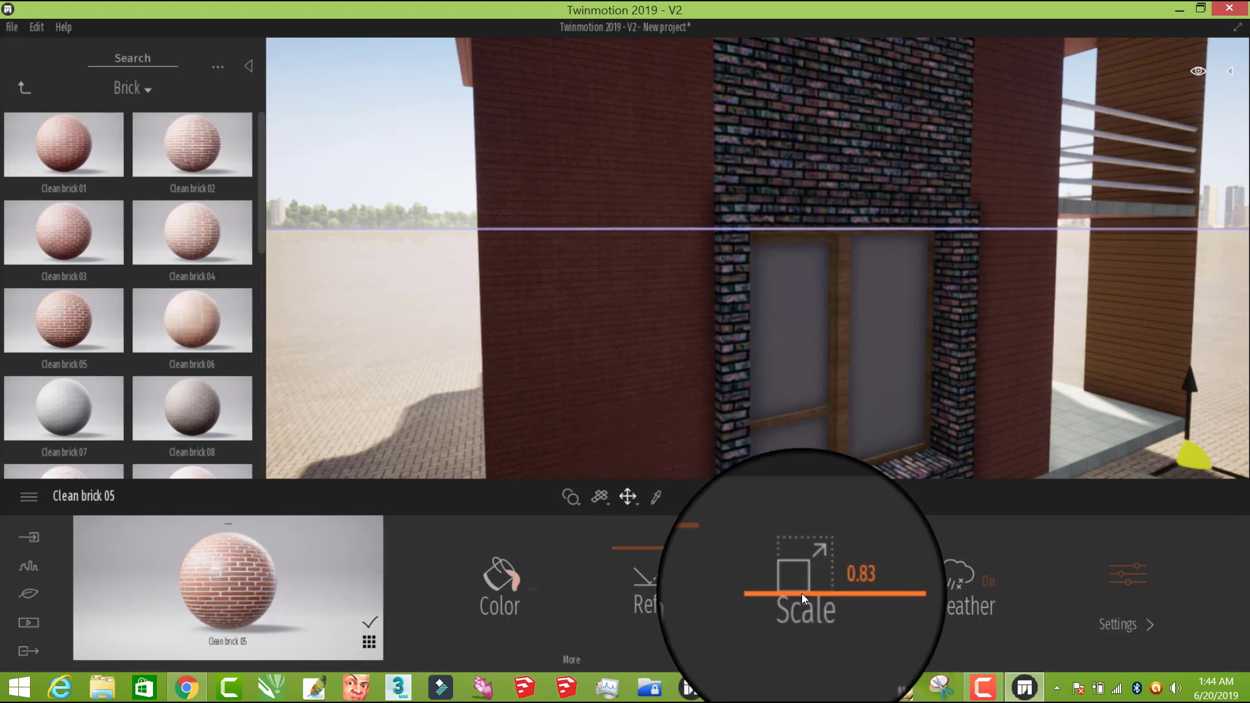
pyautogui.moveTo(802, 594); pyautogui.dragTo(800, 581)
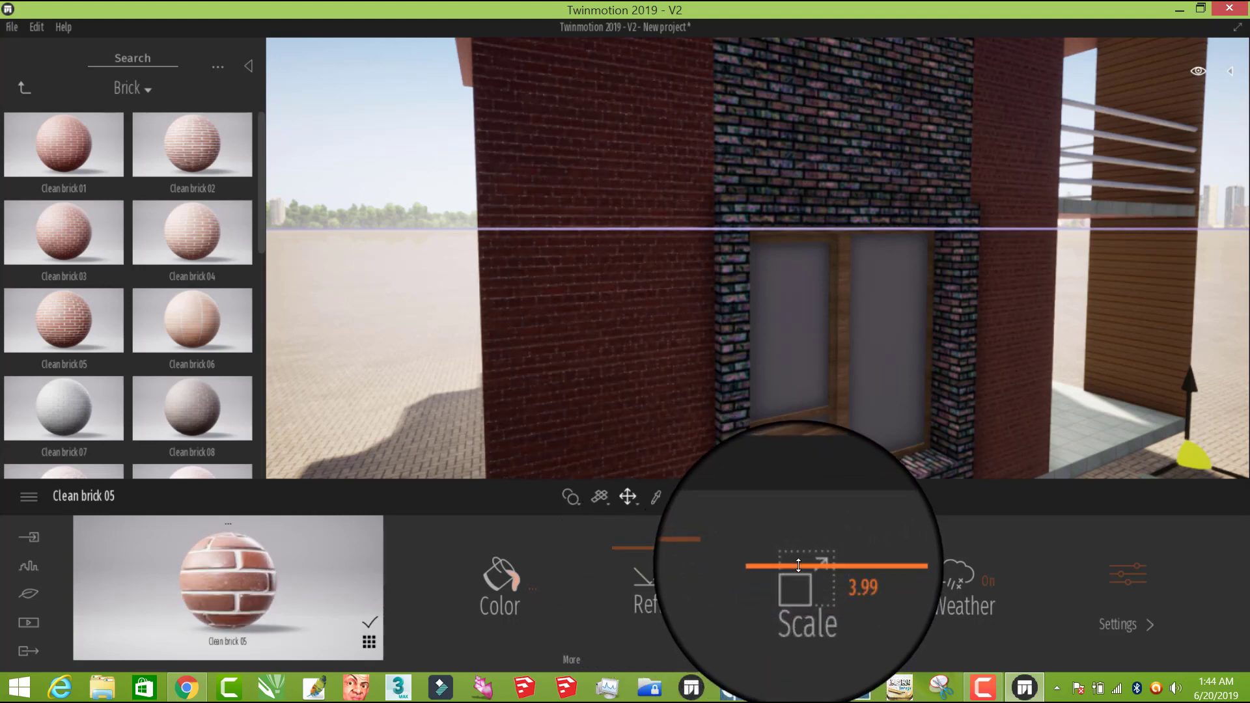
pyautogui.moveTo(668, 385); pyautogui.dragTo(665, 387, button='right')
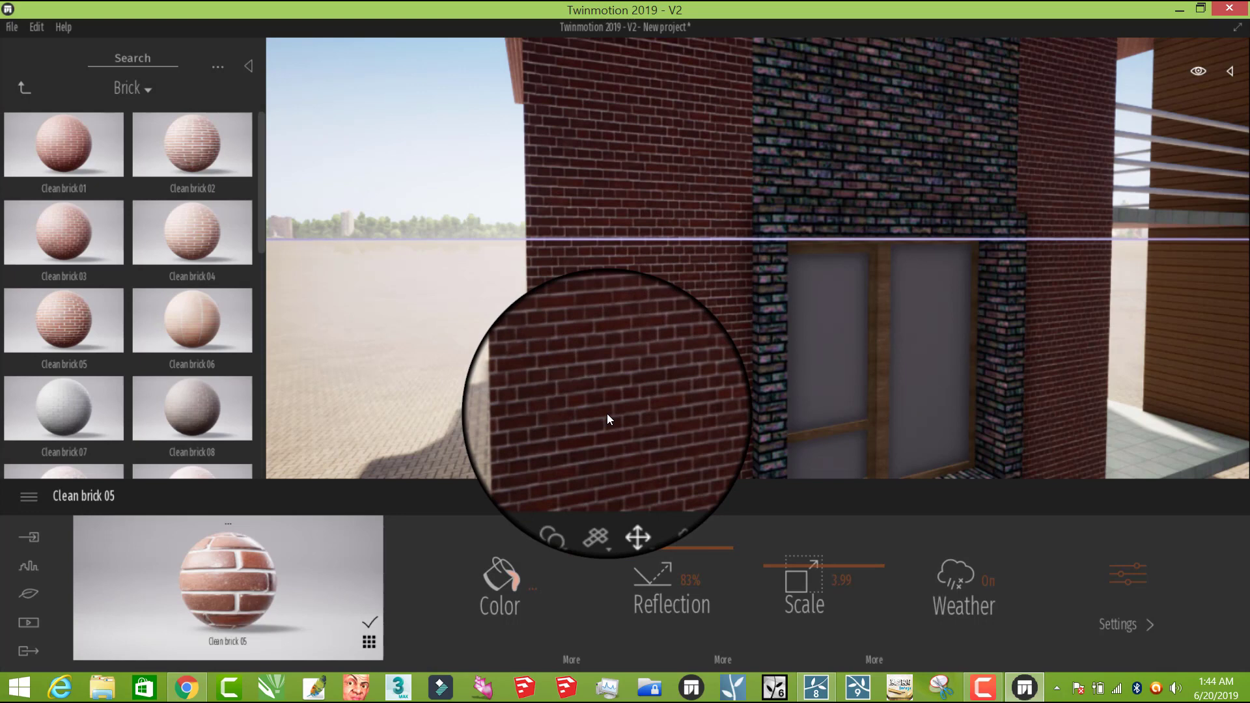
# Step: Replace the wall brick's color texture with the mhYy1Mg image from the Rockwall texture folder in Pictures, and show the scene's material list
pyautogui.click(572, 661)
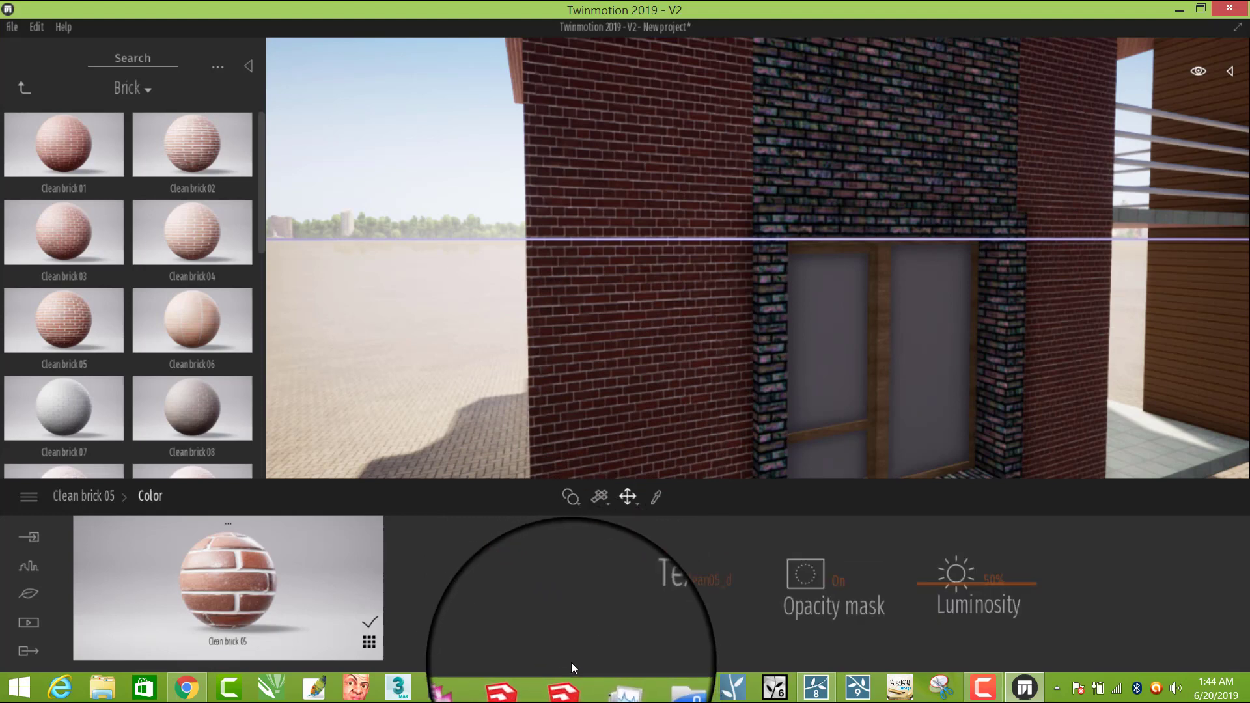
pyautogui.click(712, 583)
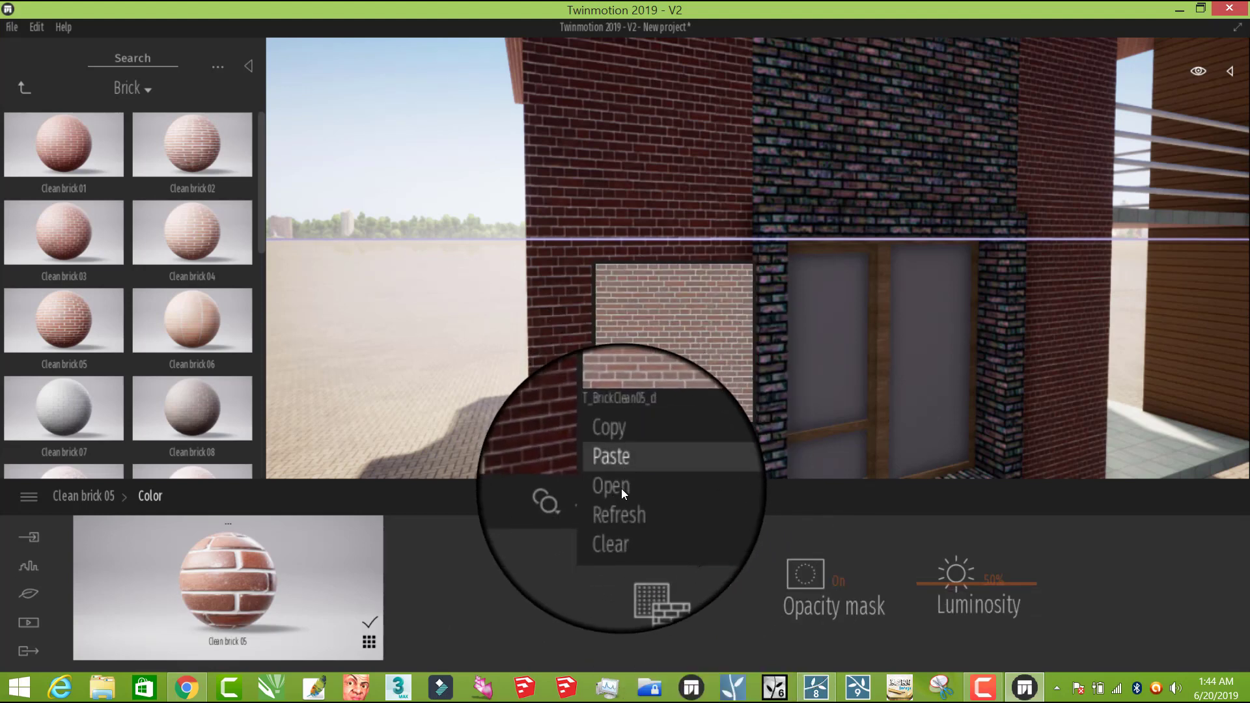
pyautogui.click(621, 488)
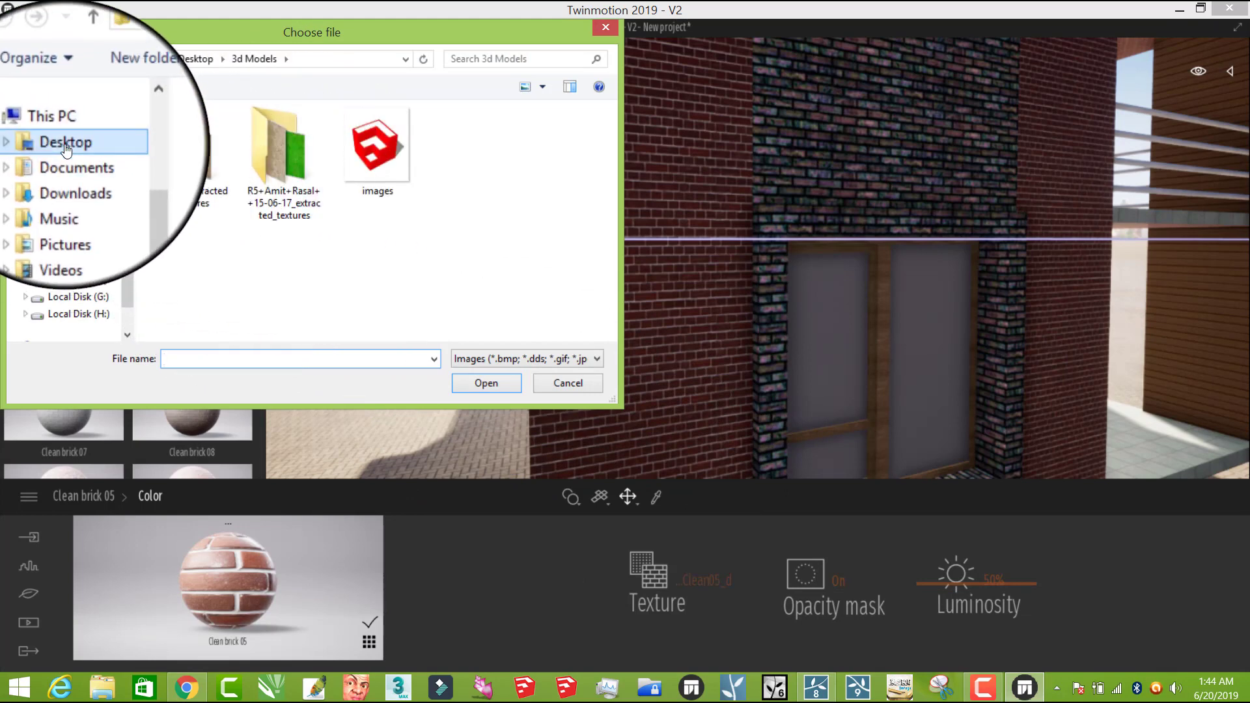
pyautogui.click(64, 211)
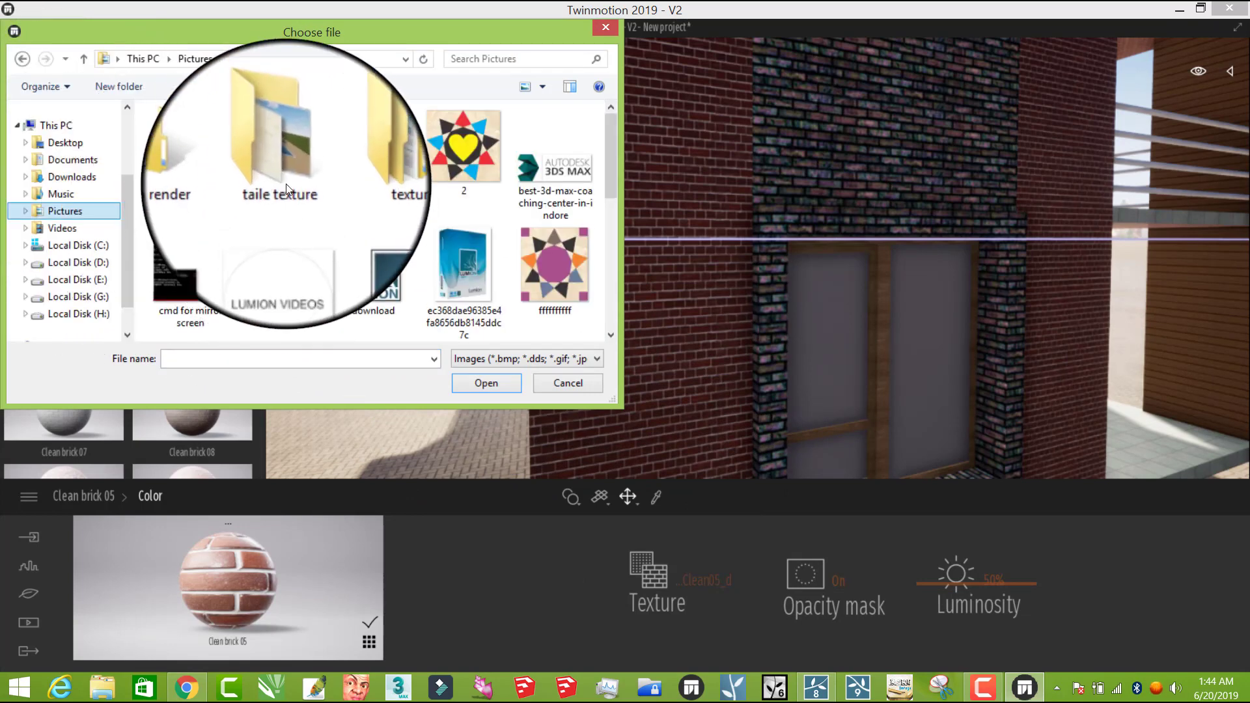
pyautogui.doubleClick(362, 171)
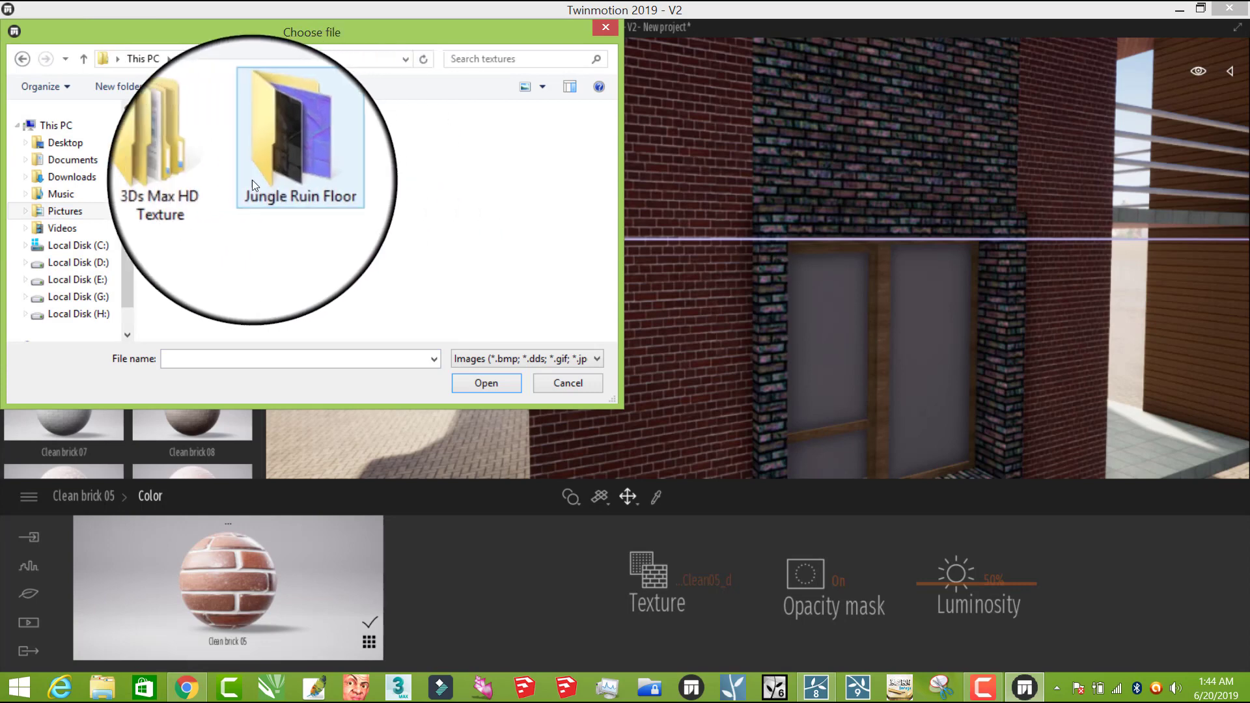
pyautogui.doubleClick(189, 169)
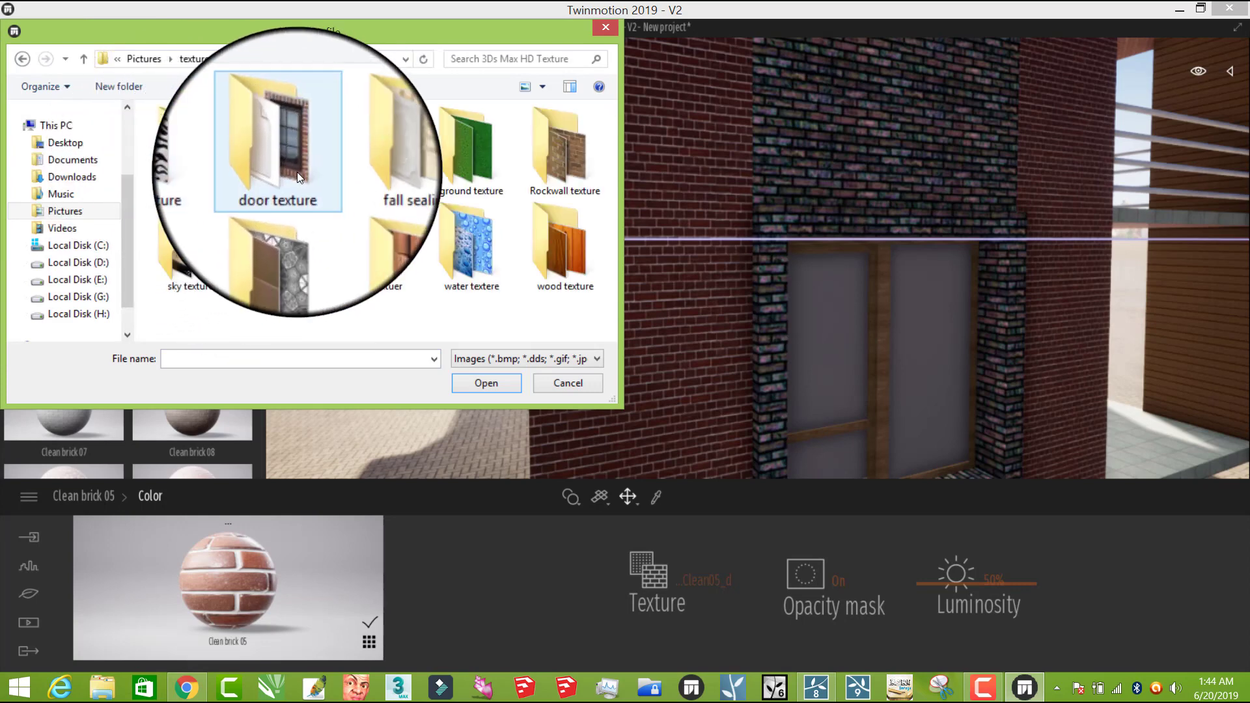
pyautogui.doubleClick(545, 174)
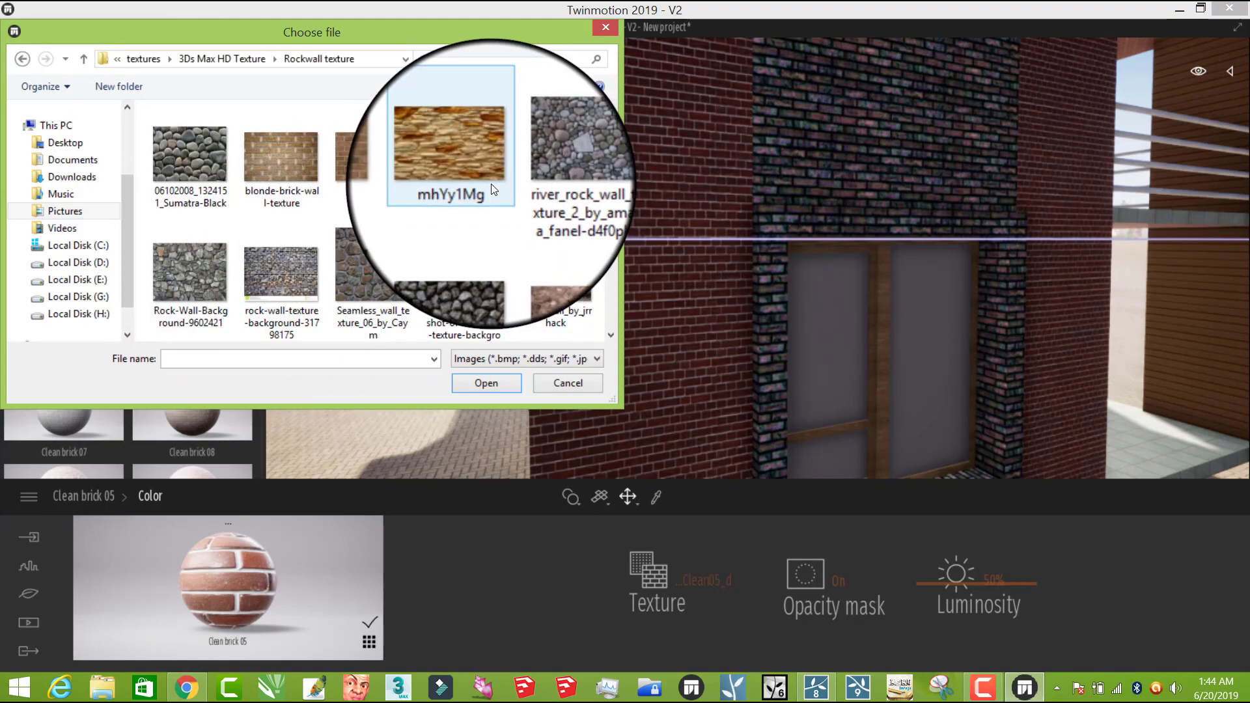
pyautogui.click(466, 157)
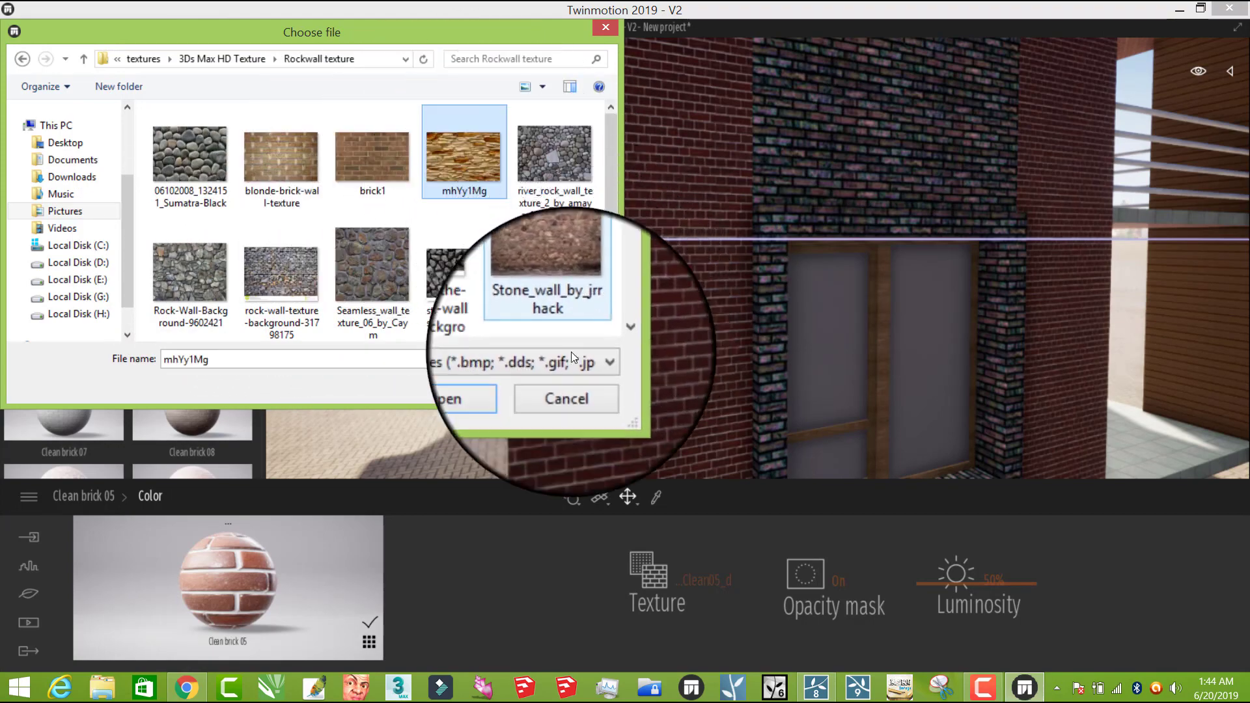
pyautogui.click(494, 382)
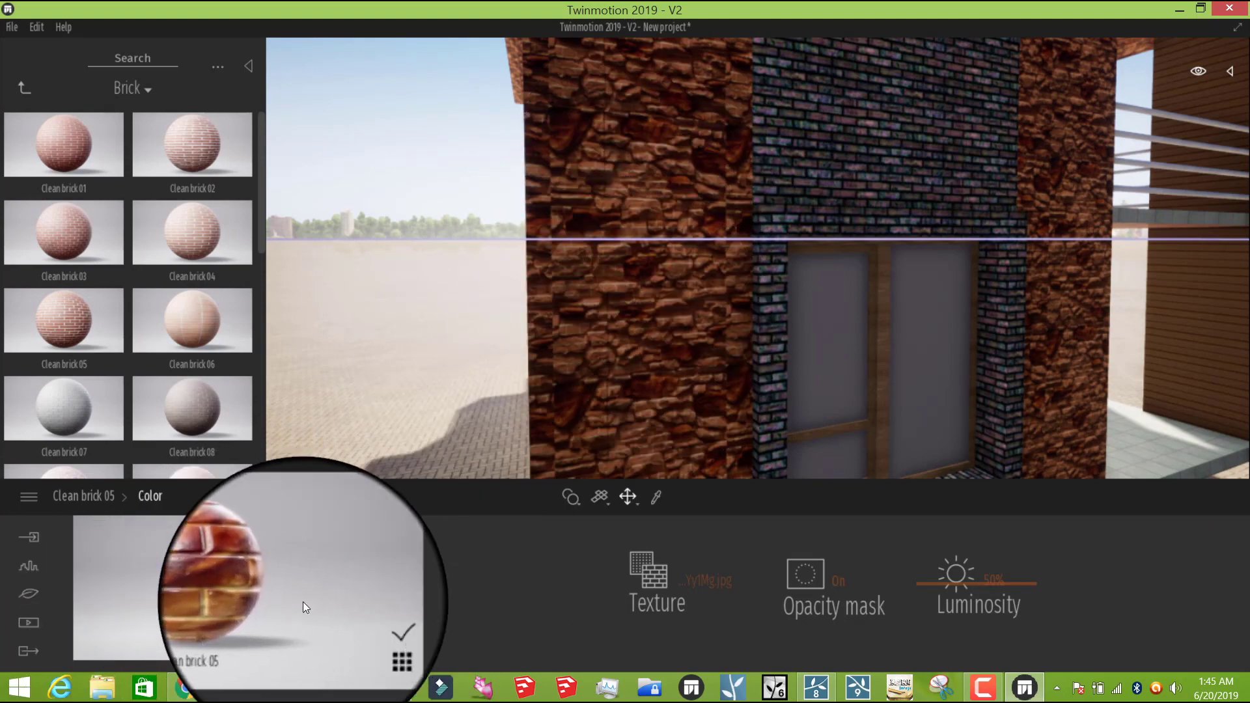
pyautogui.click(369, 643)
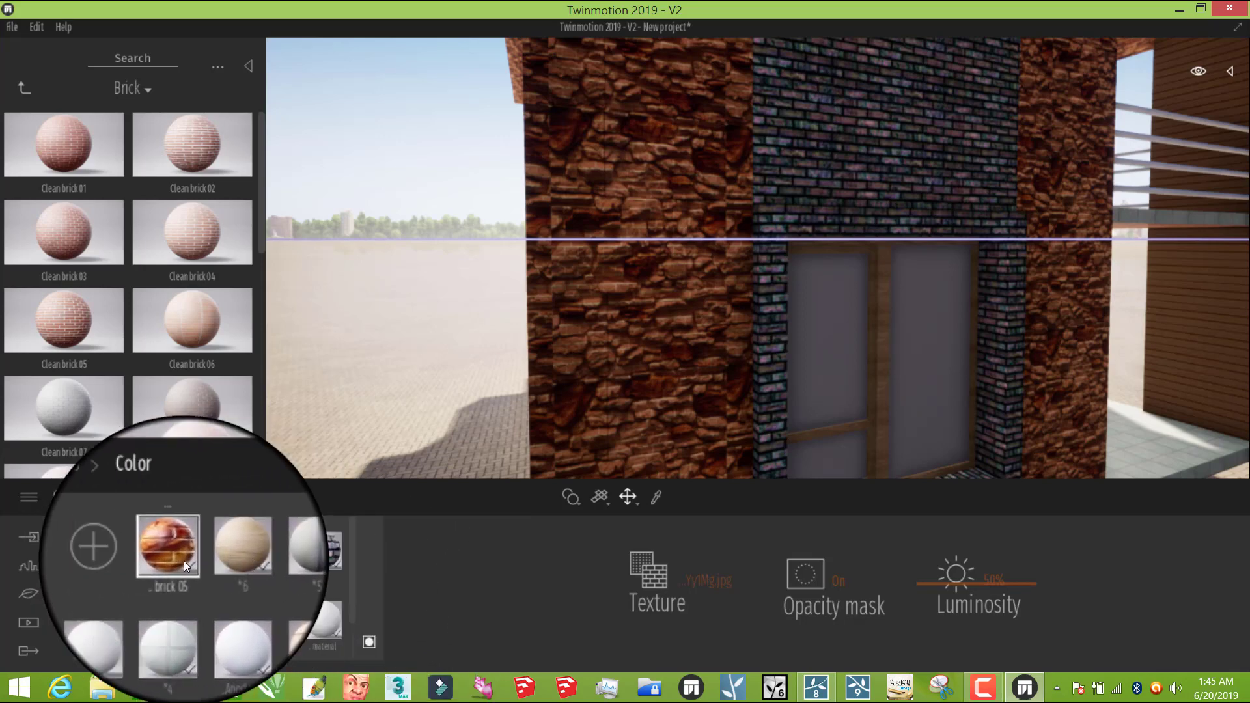
# Step: Create a new material and load the blonde-brick-wall-texture image from the Rockwall texture folder as its color texture
pyautogui.click(120, 555)
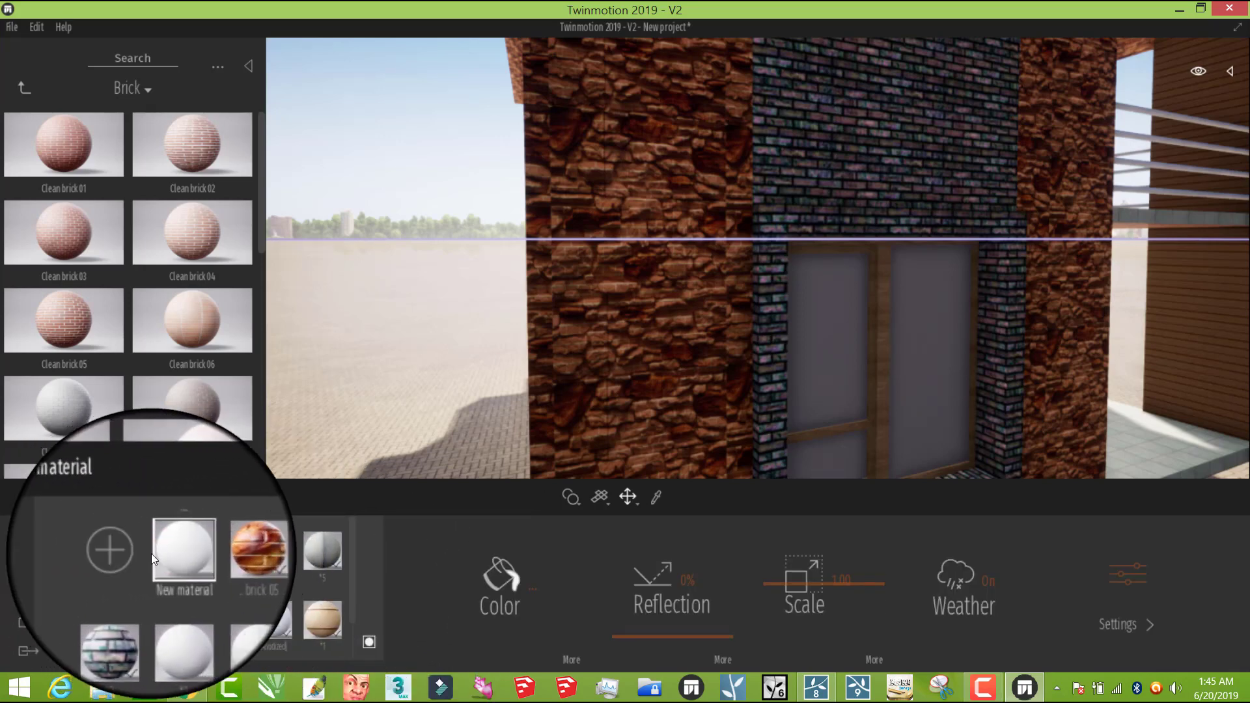
pyautogui.click(232, 557)
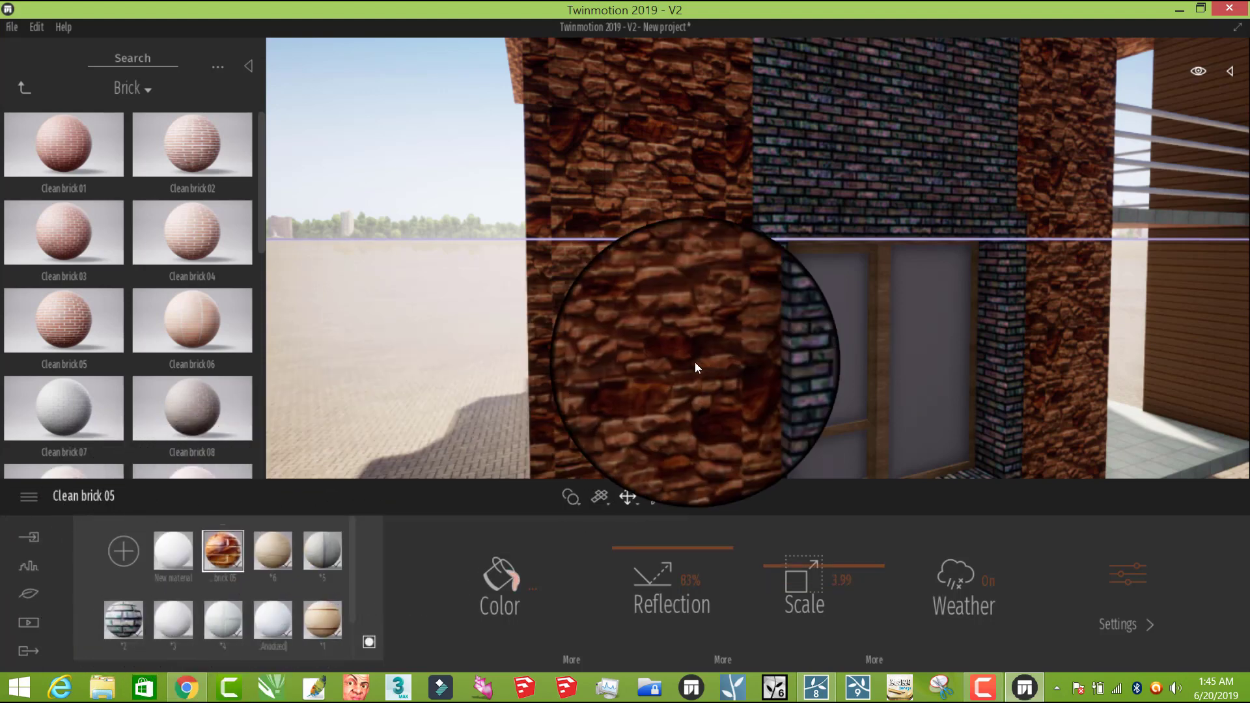
pyautogui.click(166, 560)
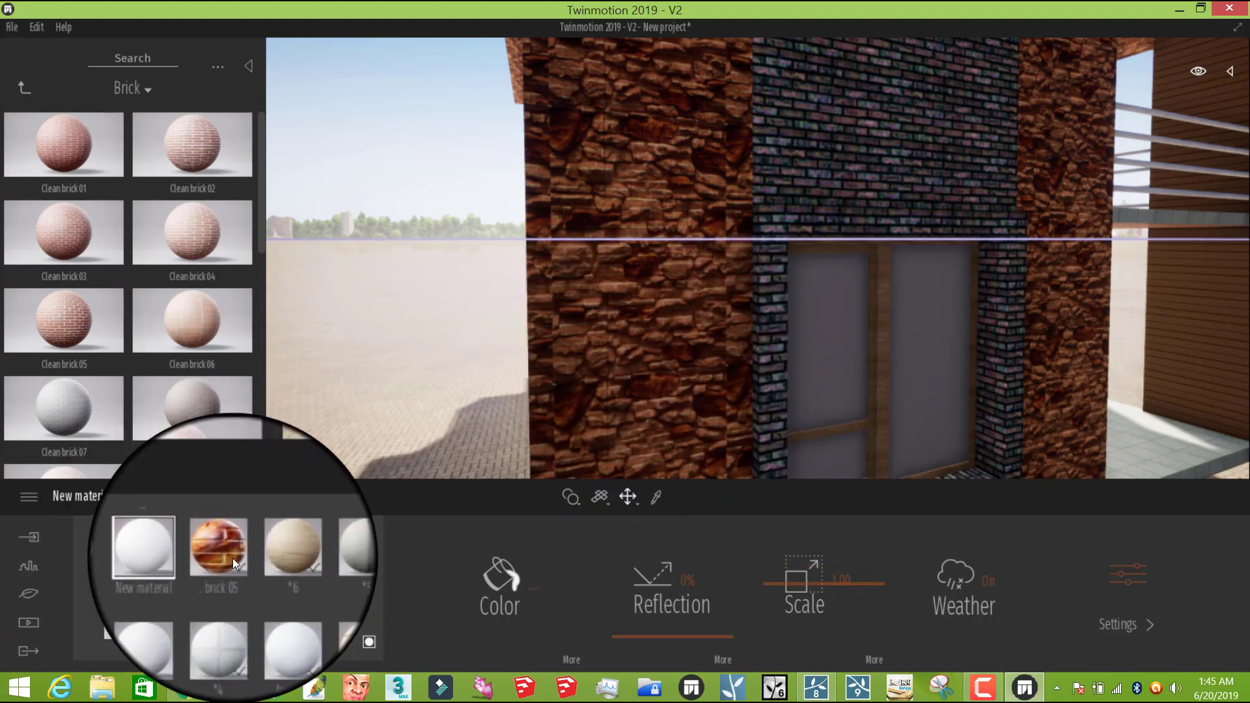
pyautogui.click(570, 659)
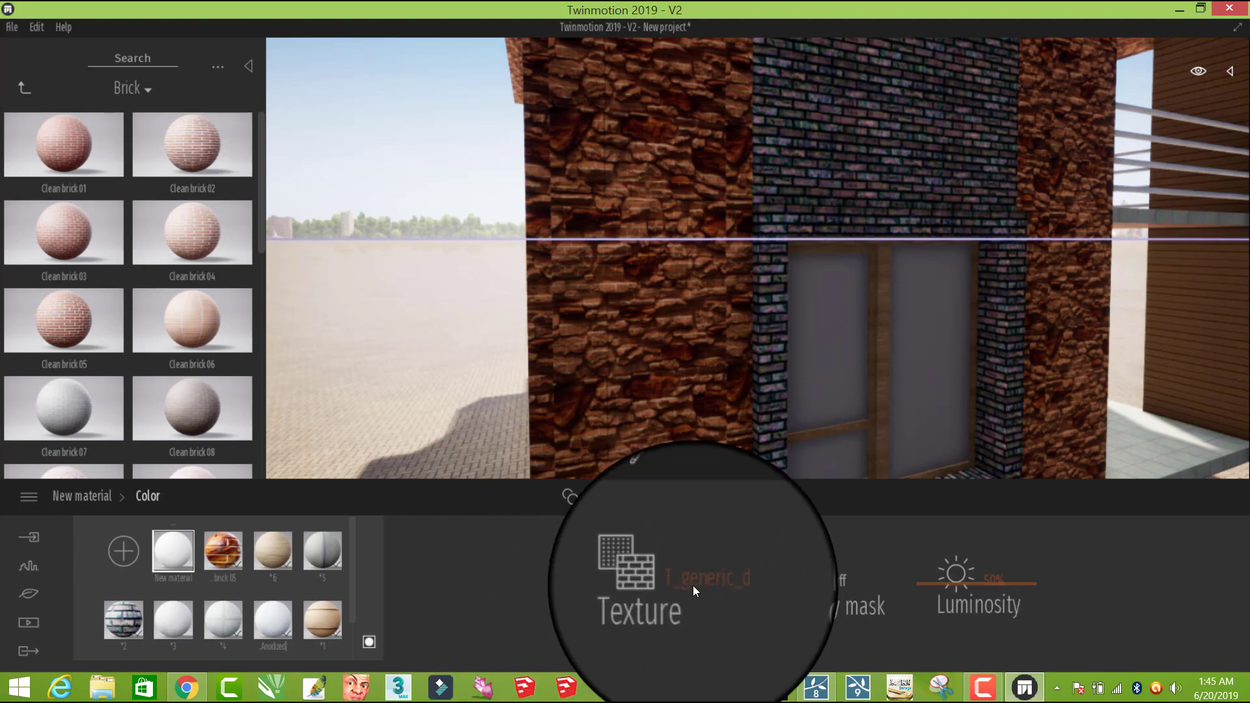
pyautogui.rightClick(693, 577)
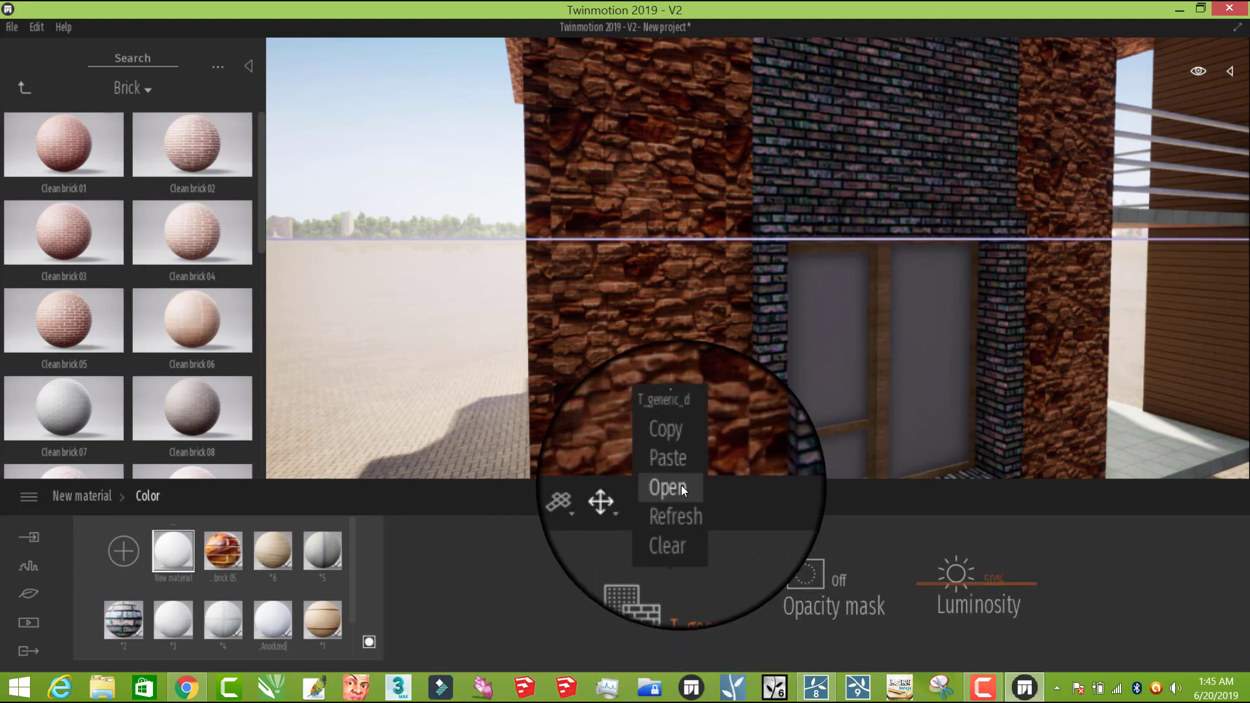
pyautogui.click(677, 487)
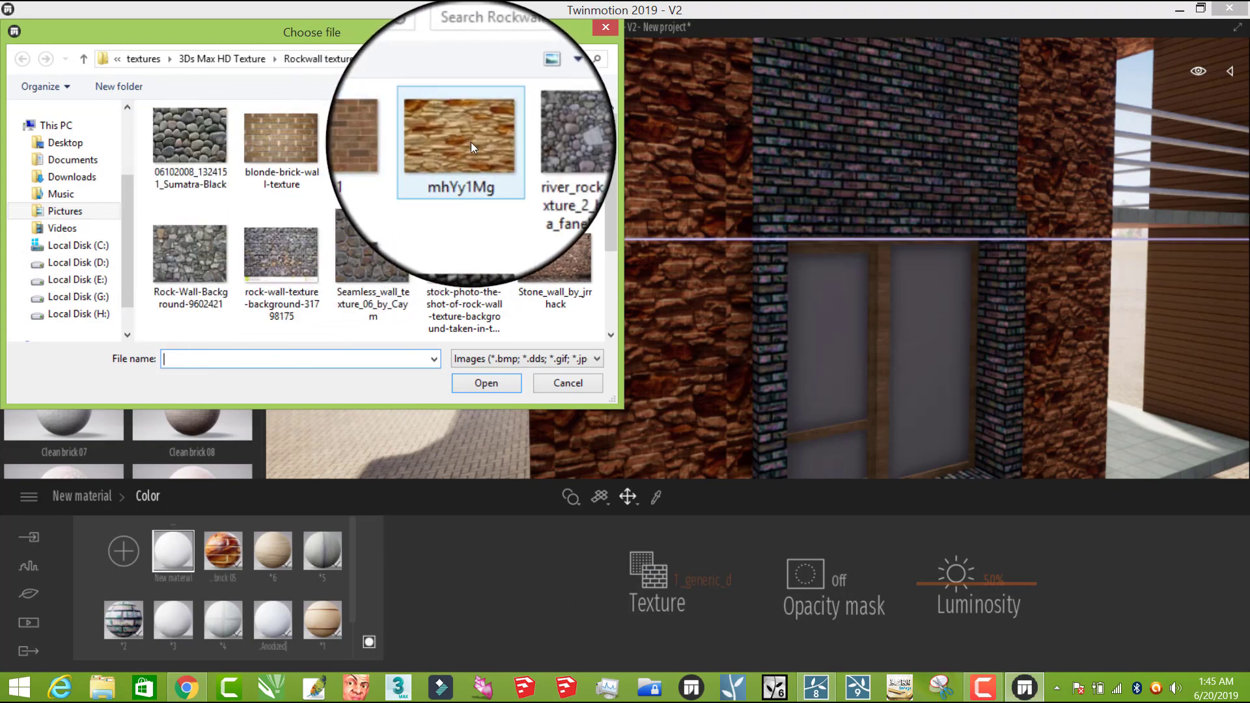
pyautogui.click(283, 142)
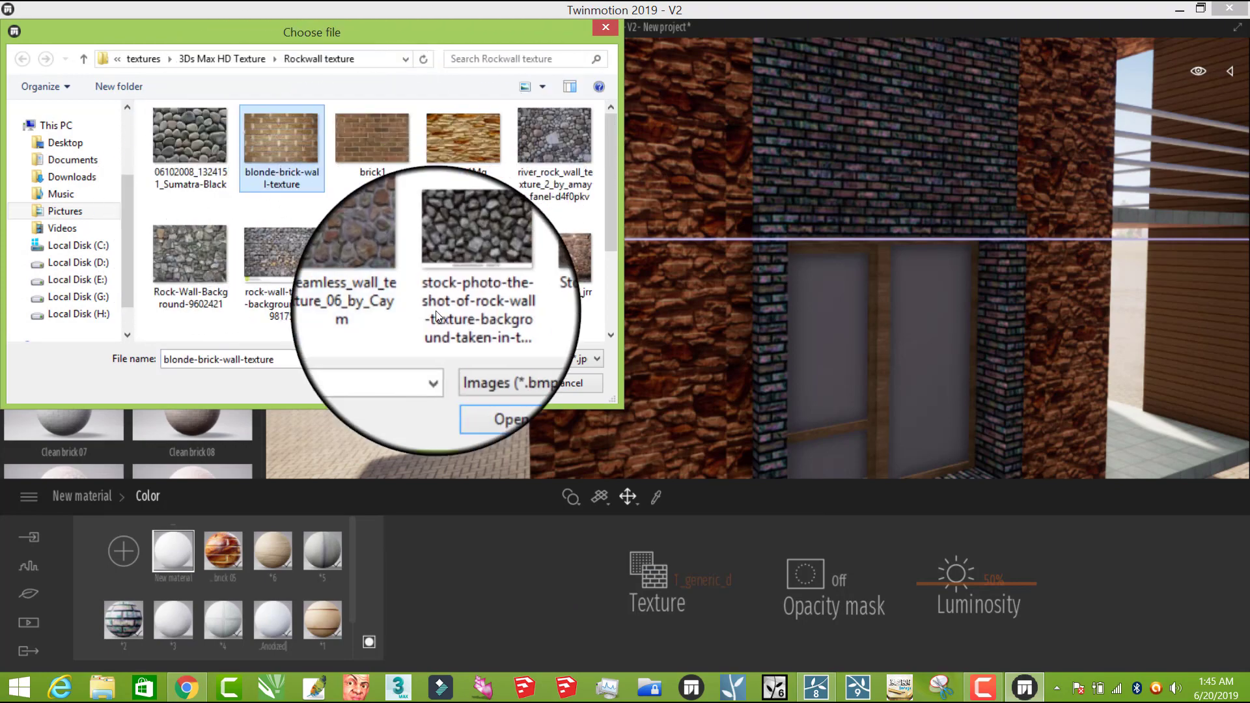
pyautogui.click(483, 383)
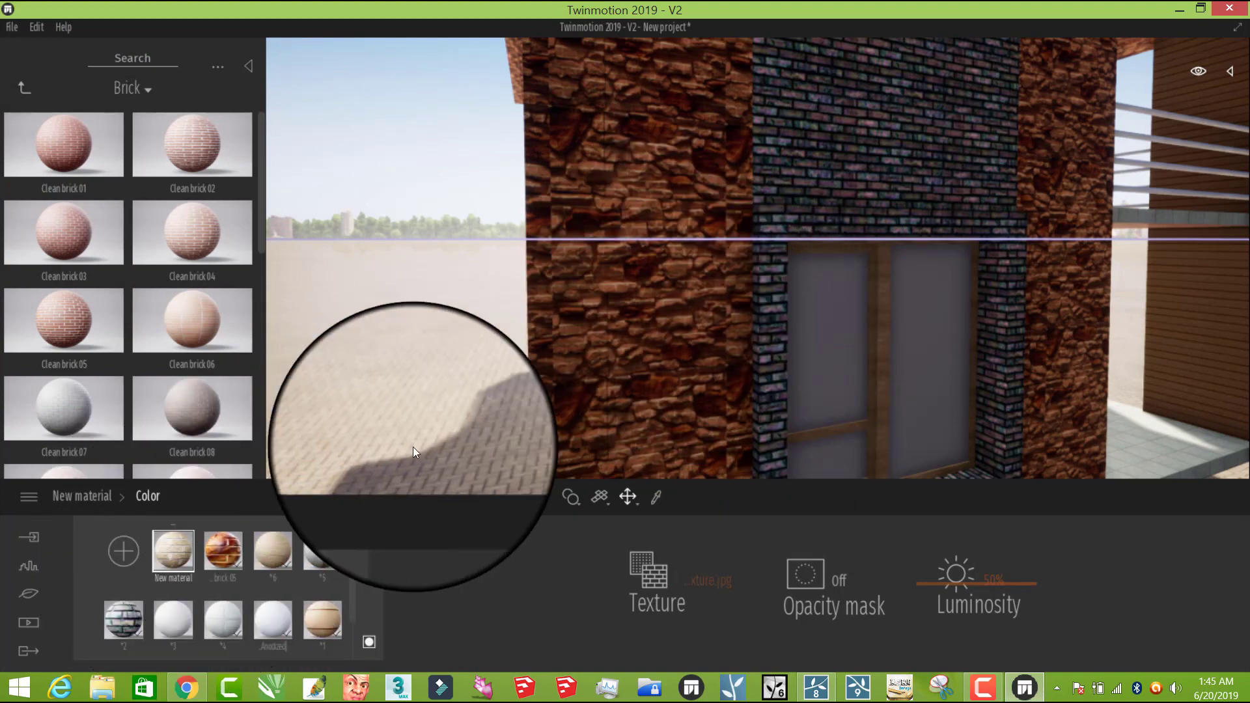
# Step: Apply the new blonde brick material to the house's outer walls and set its reflection to 40% and scale to 4.26
pyautogui.moveTo(413, 447); pyautogui.dragTo(603, 360)
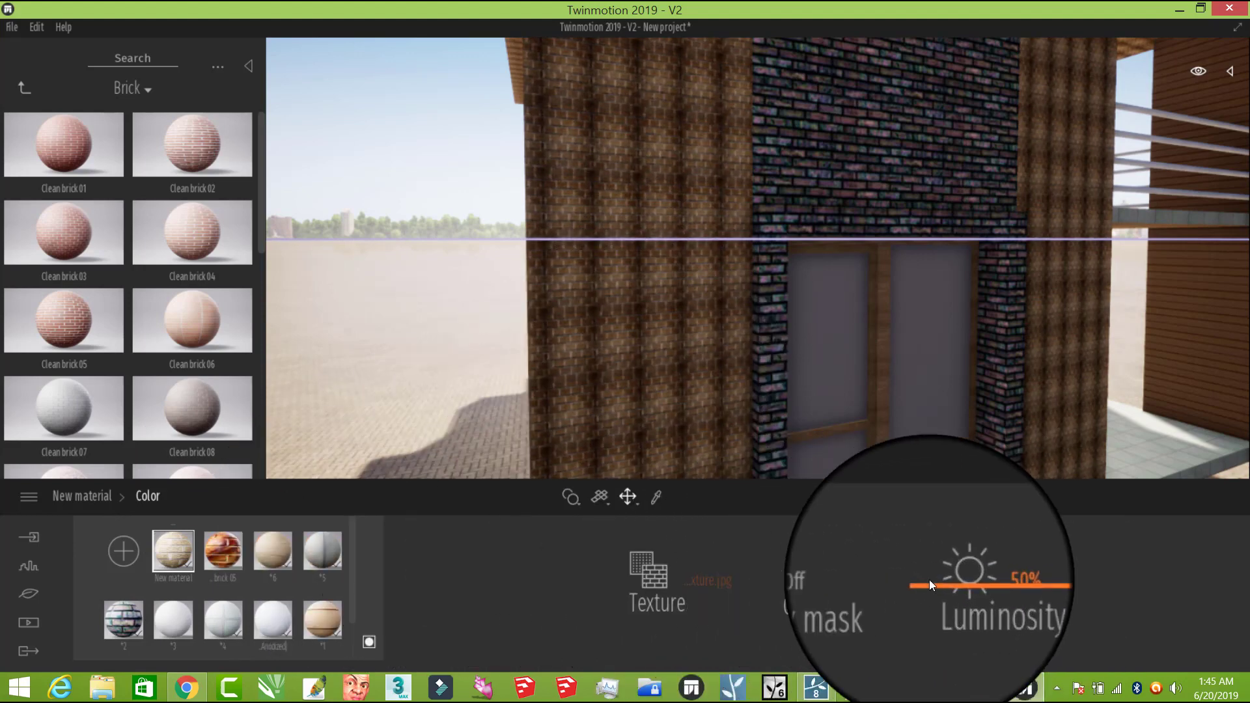
pyautogui.moveTo(975, 583)
pyautogui.mouseDown()
pyautogui.moveTo(980, 526)
pyautogui.moveTo(987, 595)
pyautogui.mouseUp()
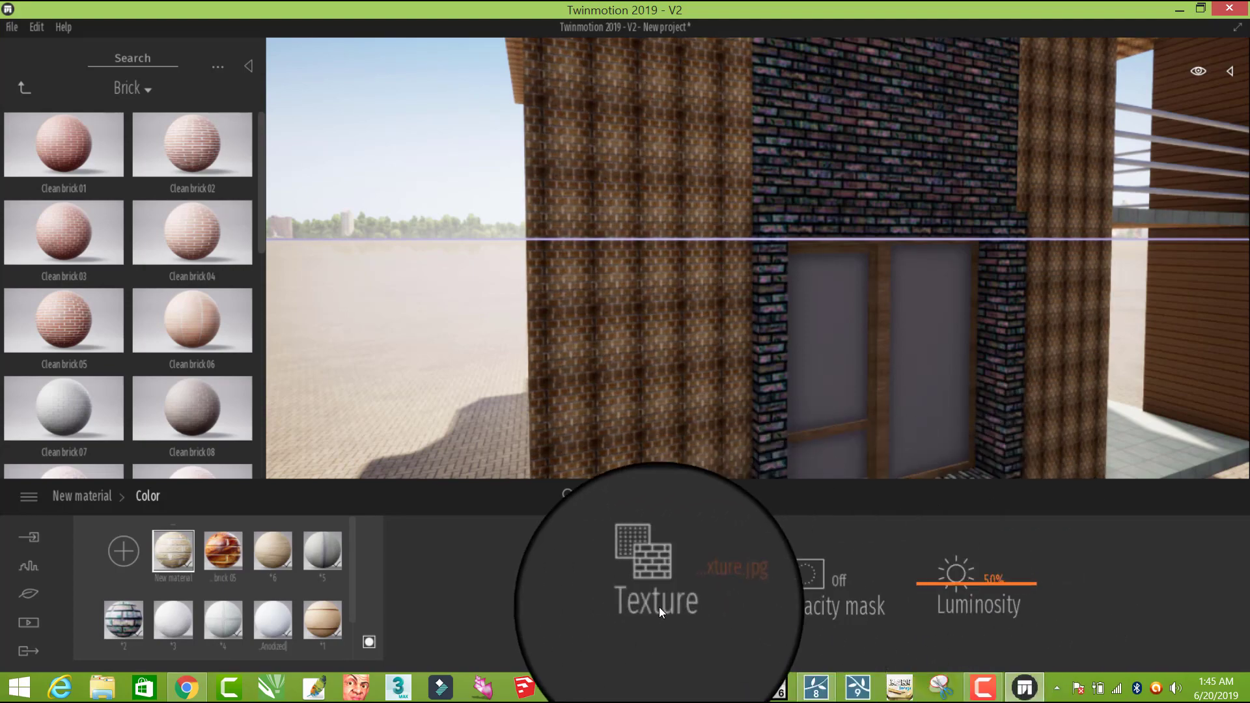
pyautogui.click(82, 498)
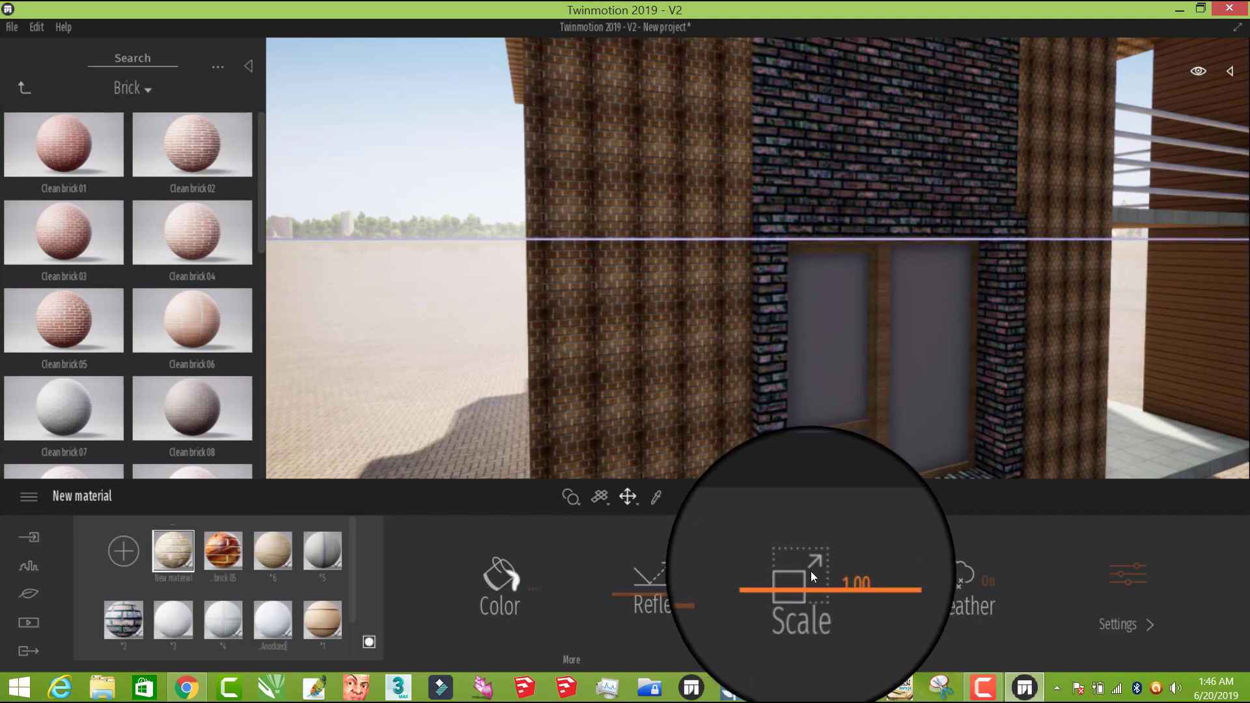
pyautogui.moveTo(811, 571)
pyautogui.mouseDown()
pyautogui.moveTo(813, 555)
pyautogui.moveTo(814, 568)
pyautogui.mouseUp()
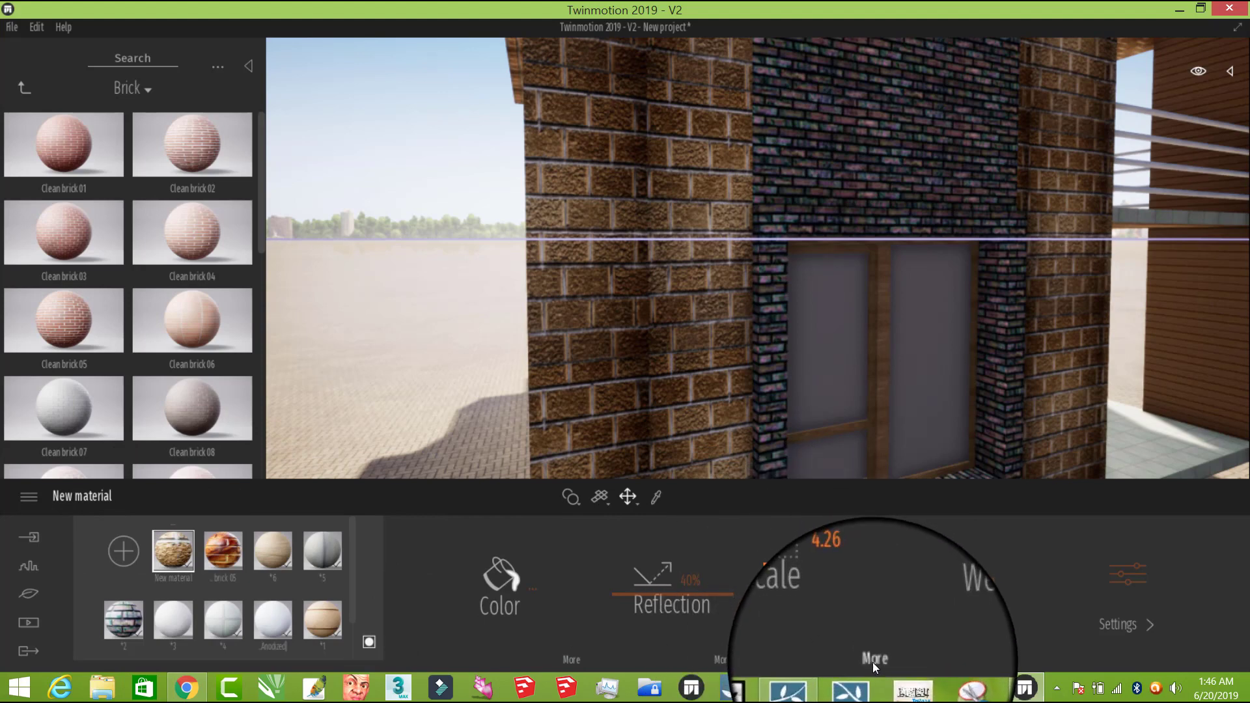
# Step: Offset the blonde brick texture on the walls by -0.26 in X and -0.36 in Y
pyautogui.click(873, 660)
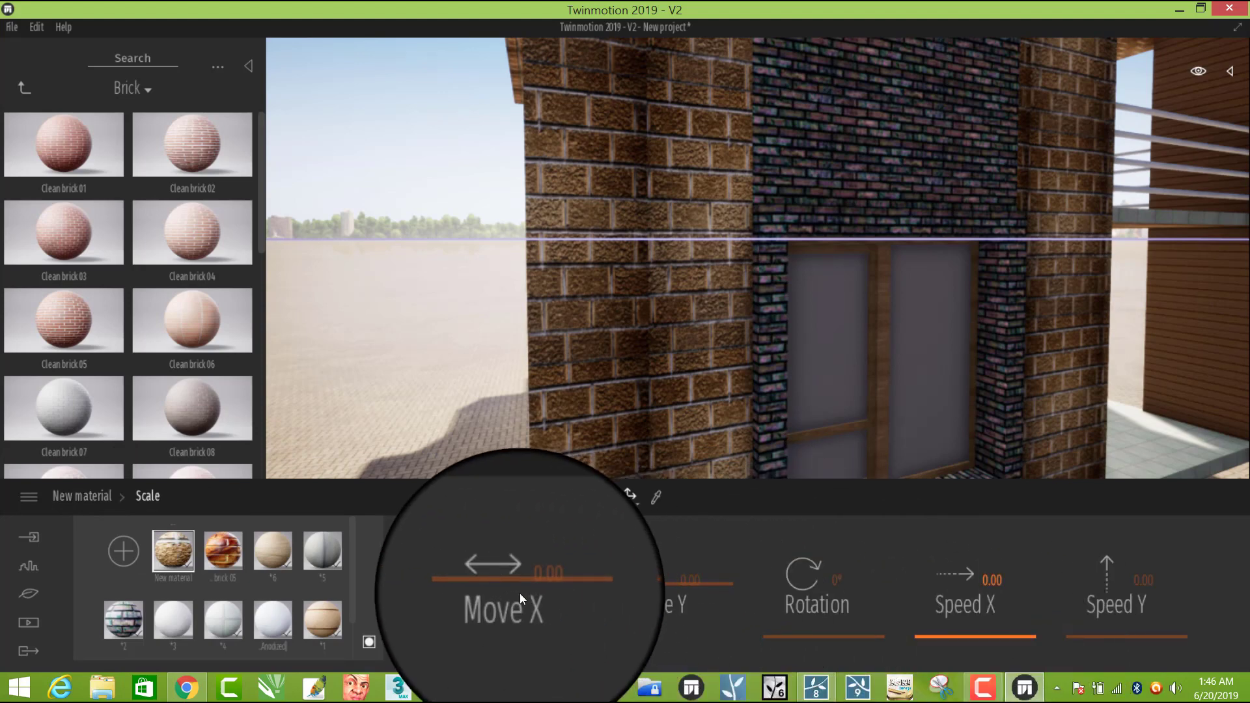
pyautogui.moveTo(520, 589)
pyautogui.mouseDown()
pyautogui.moveTo(525, 541)
pyautogui.moveTo(524, 639)
pyautogui.moveTo(531, 588)
pyautogui.mouseUp()
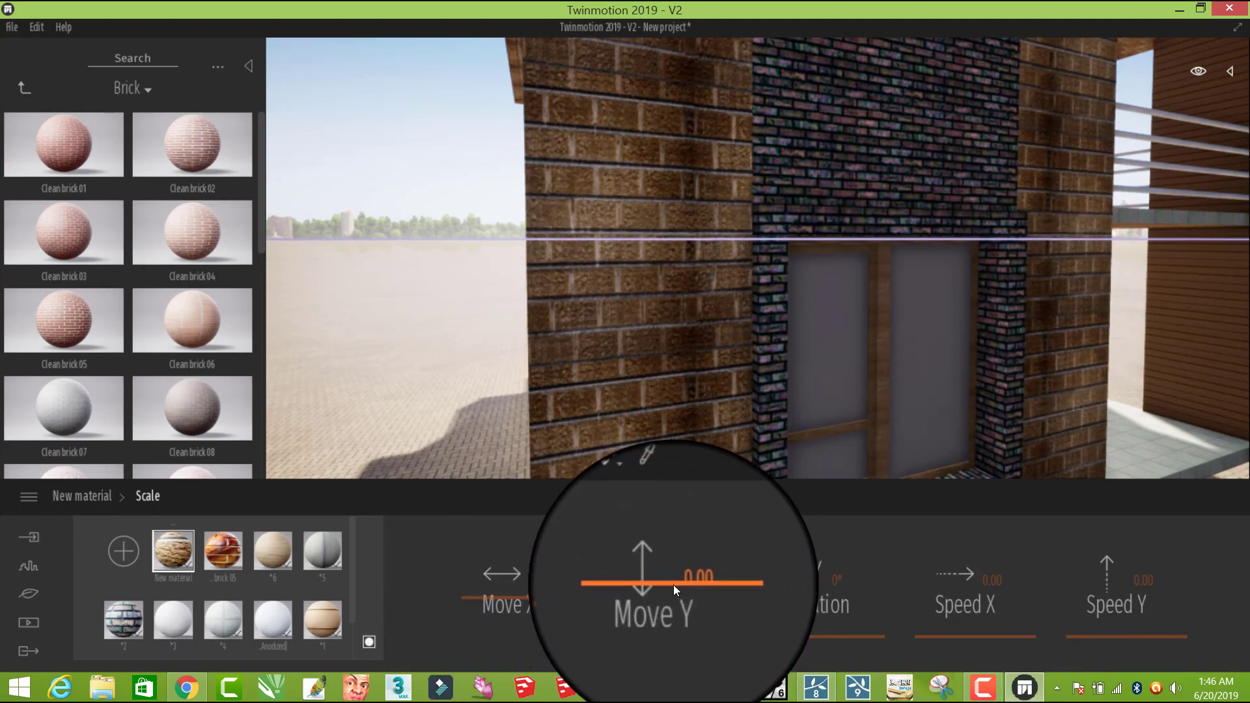
pyautogui.moveTo(673, 585); pyautogui.dragTo(675, 637)
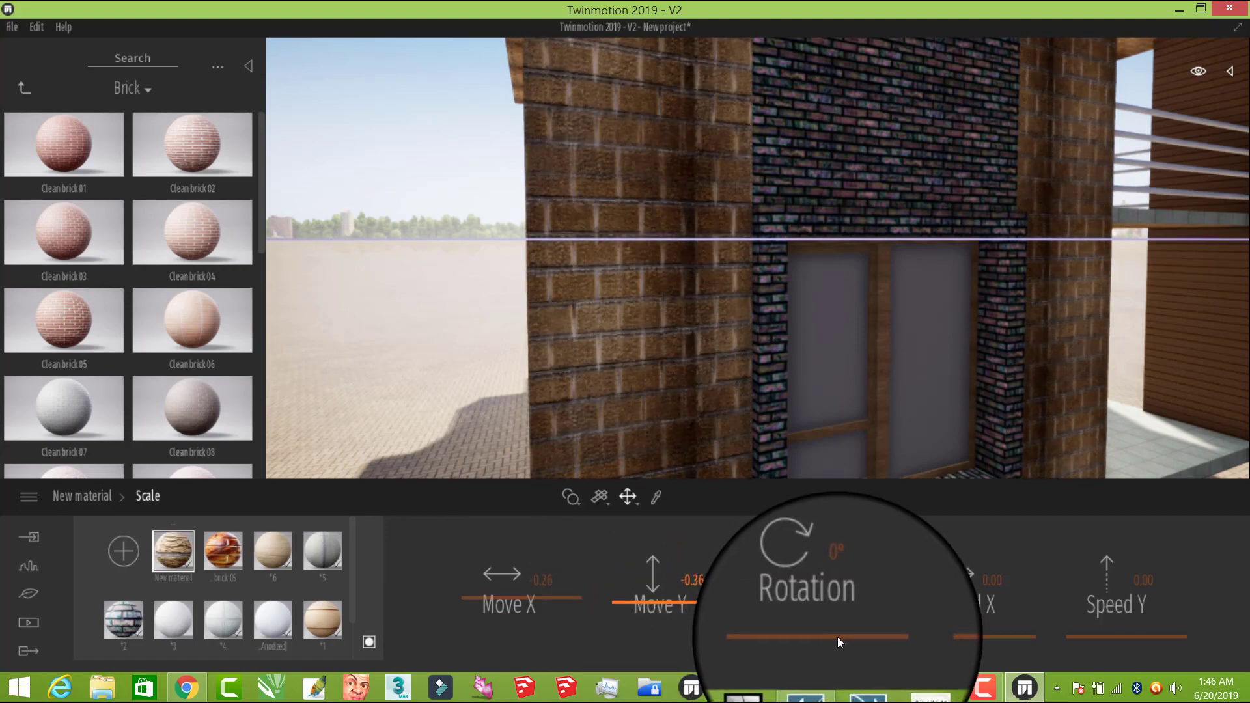
# Step: Try out the brick texture's rotation and its X and Y animation speeds, and reset all three to 0
pyautogui.moveTo(839, 636)
pyautogui.mouseDown()
pyautogui.moveTo(843, 580)
pyautogui.moveTo(849, 657)
pyautogui.mouseUp()
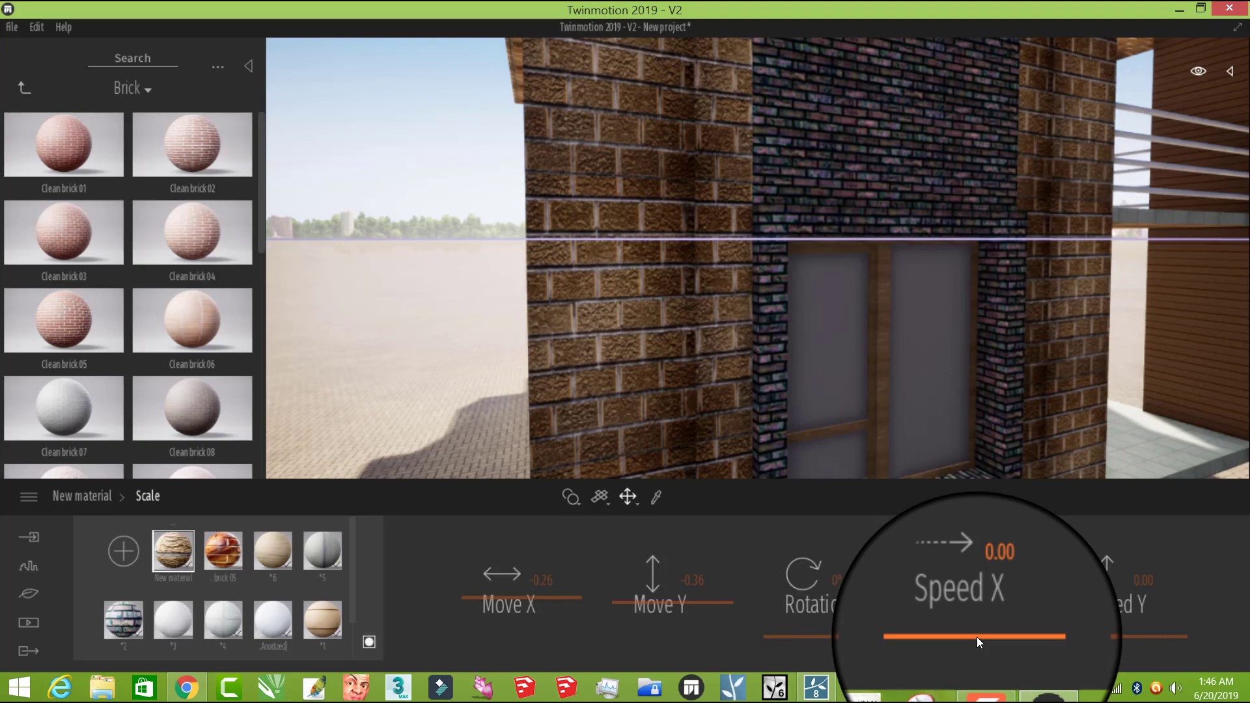
pyautogui.moveTo(976, 636); pyautogui.dragTo(977, 608)
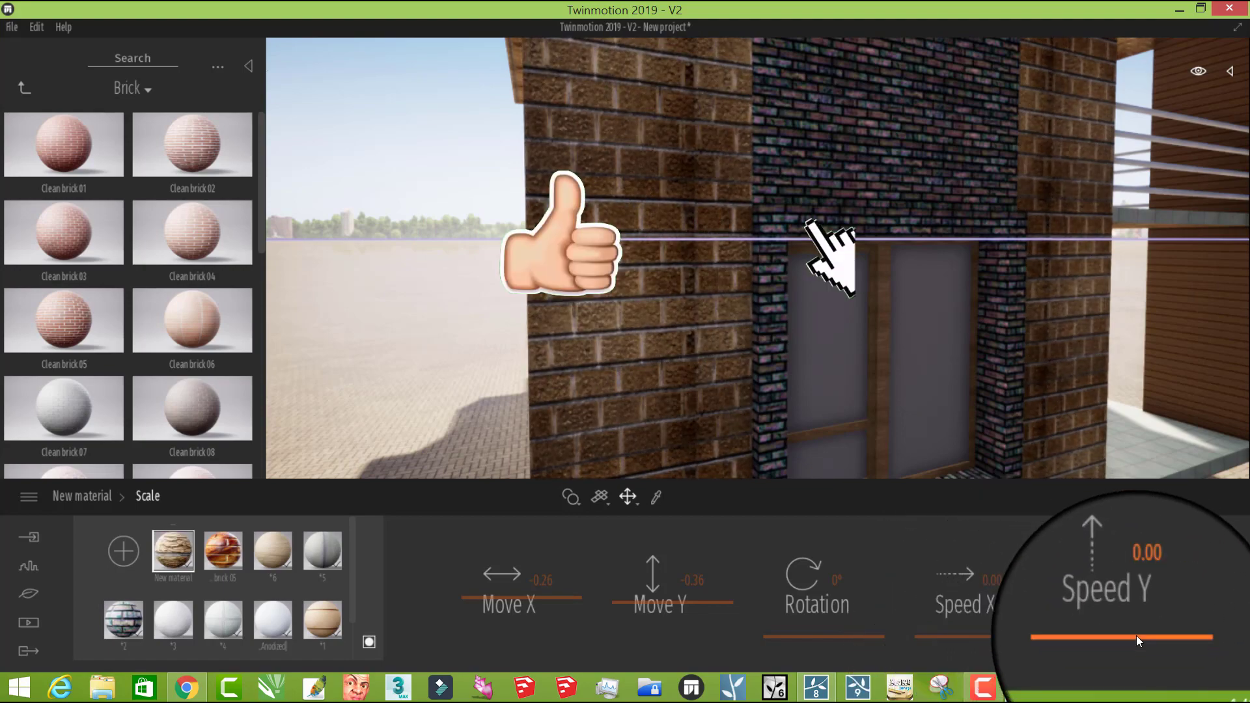
pyautogui.moveTo(1134, 622); pyautogui.dragTo(1133, 599)
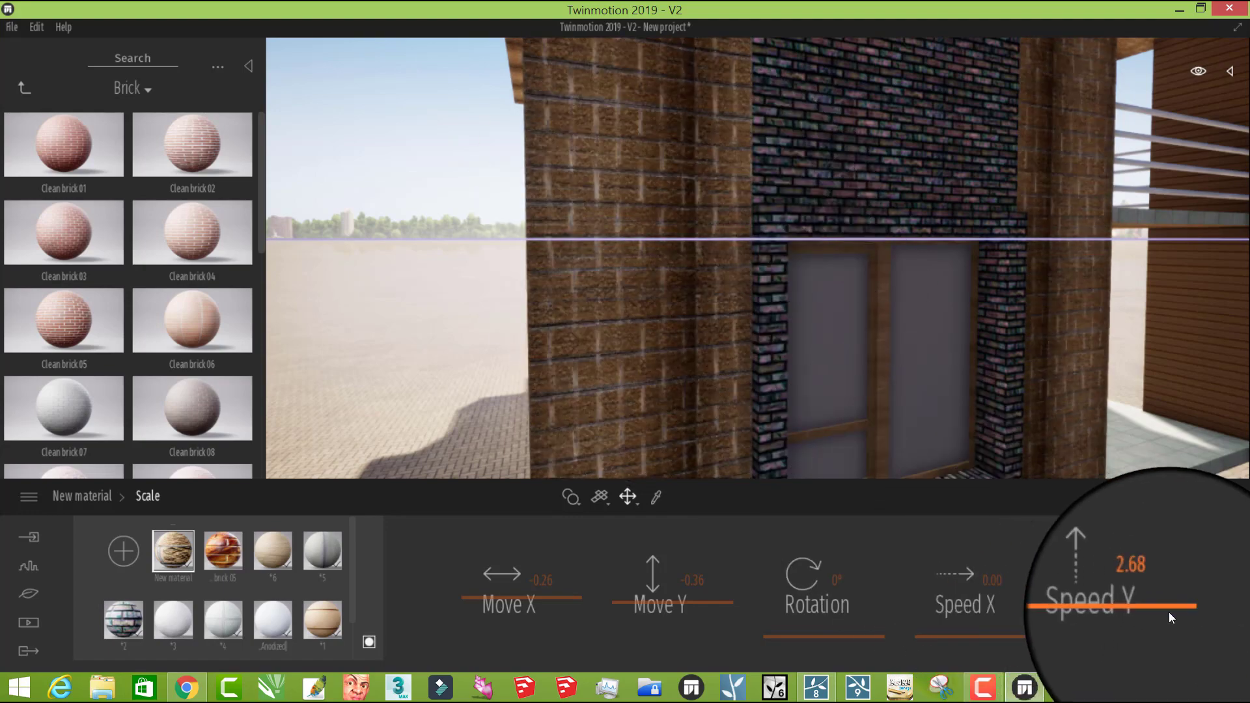
pyautogui.moveTo(1138, 623); pyautogui.dragTo(1138, 677)
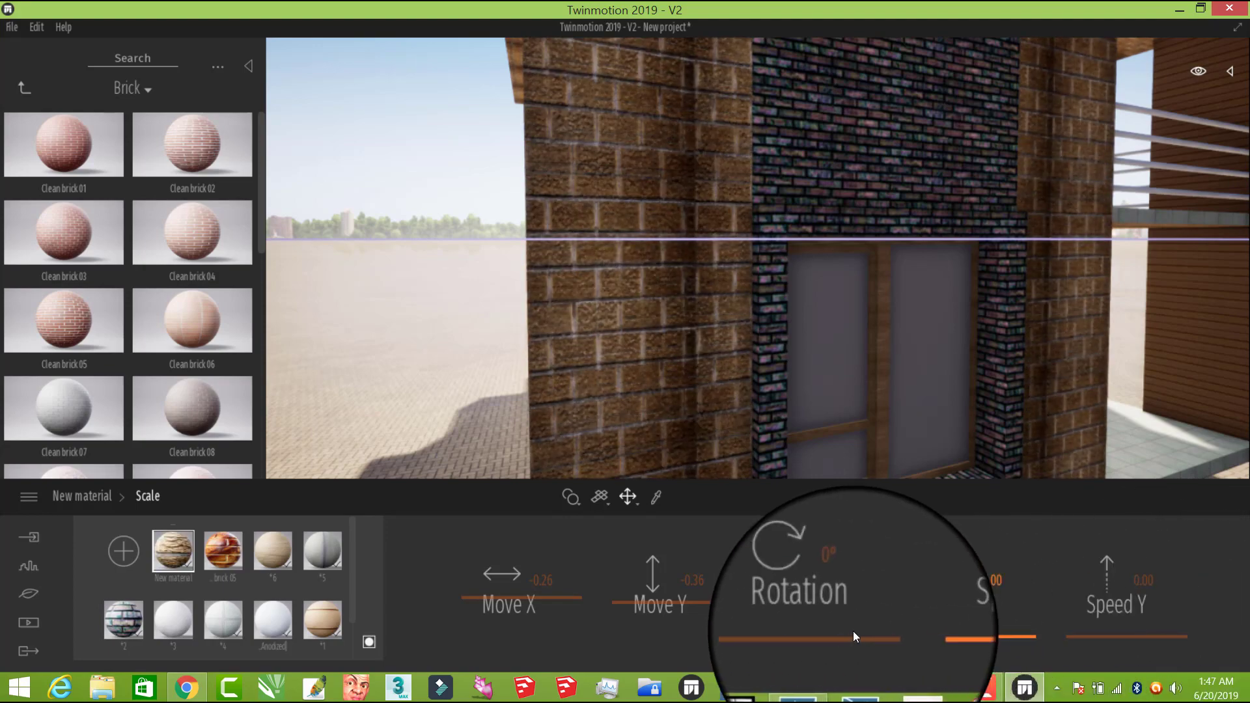
pyautogui.click(81, 498)
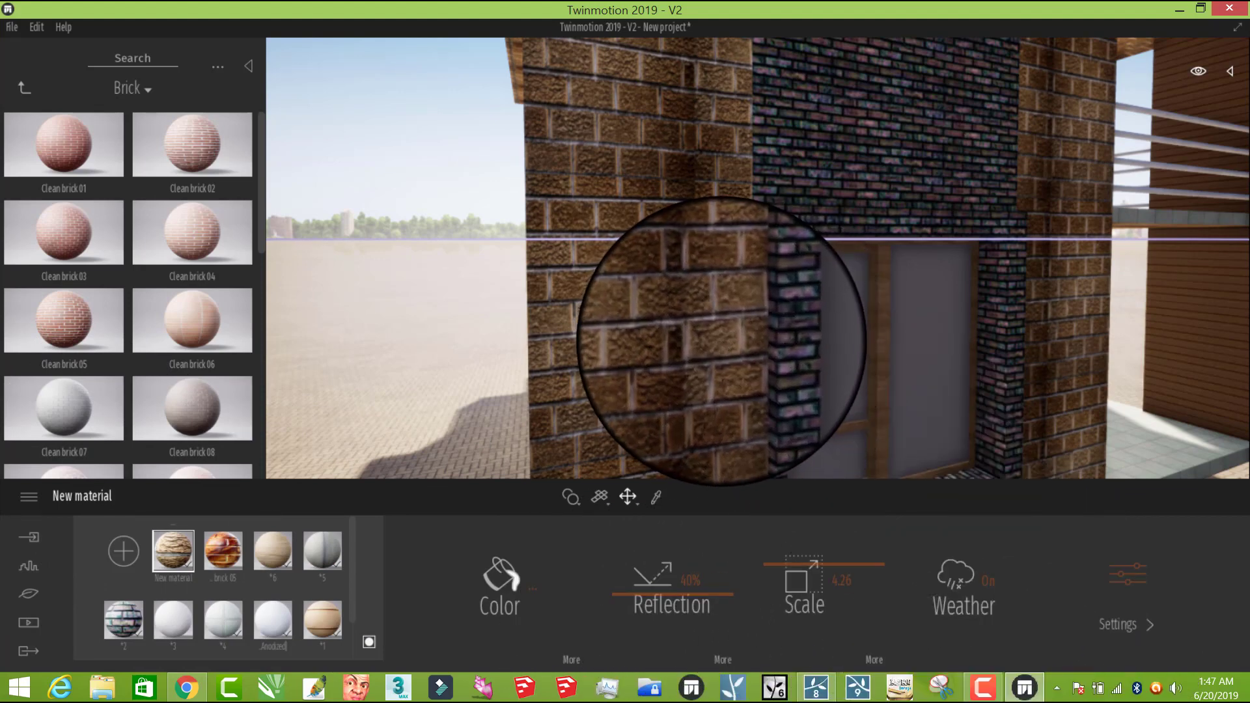
# Step: Add another new material, browse the material library's glass category, and apply Charcoal pattern glass to the house's window panes
pyautogui.moveTo(722, 341); pyautogui.dragTo(707, 361, button='right')
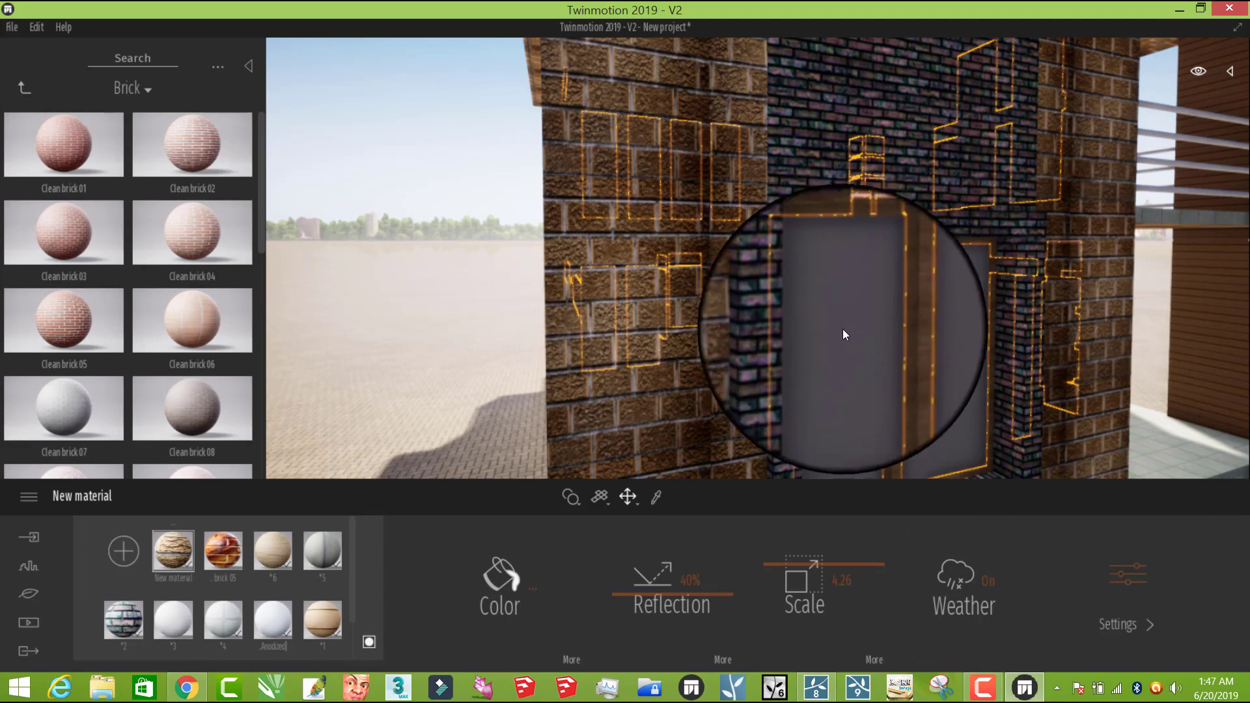
pyautogui.click(123, 553)
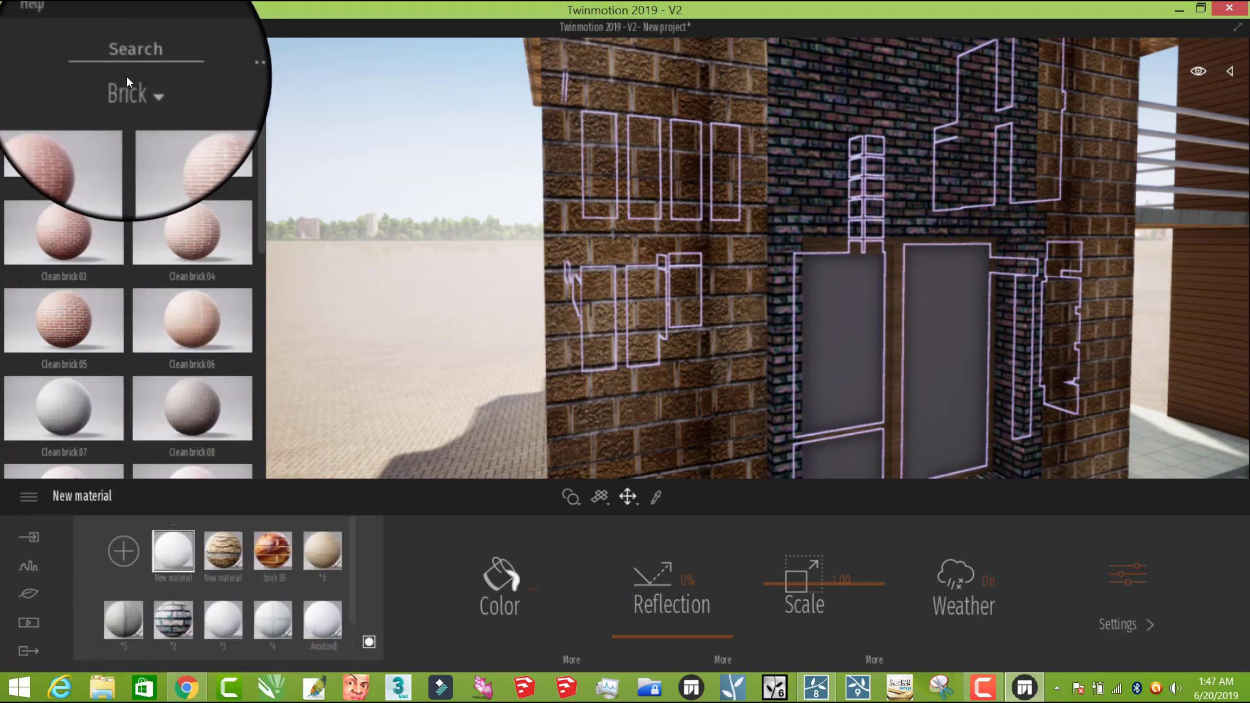
pyautogui.click(138, 87)
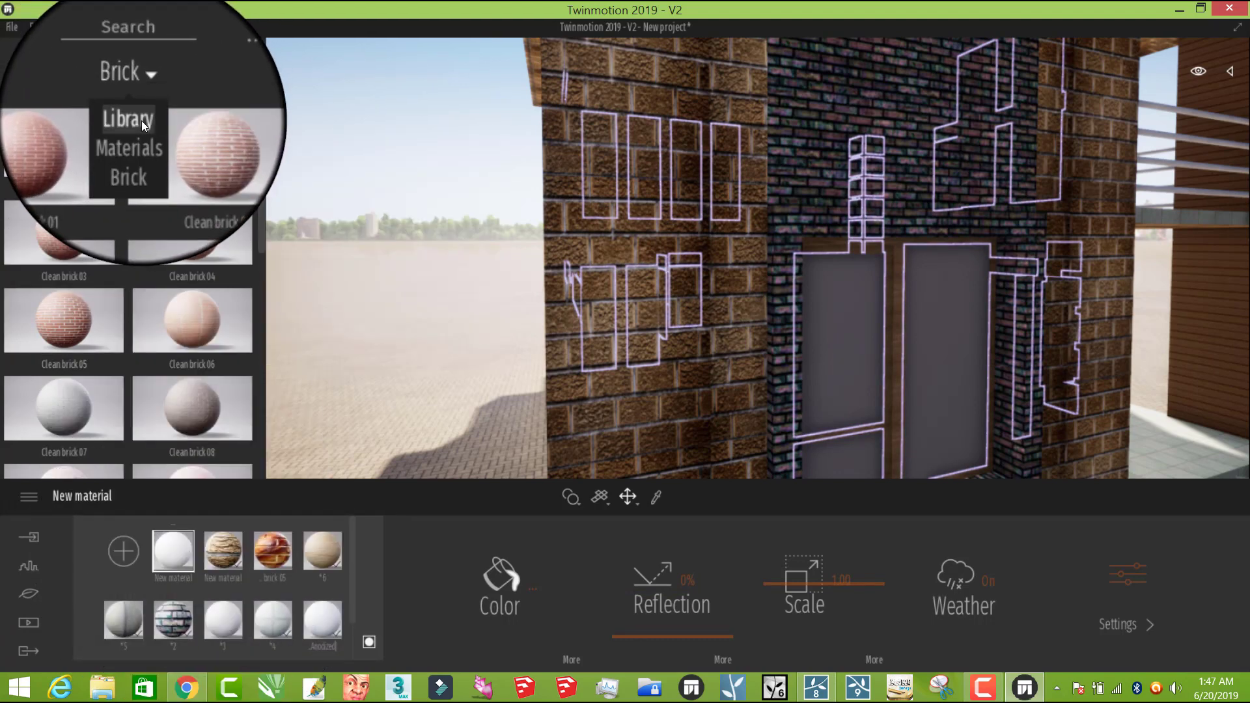
pyautogui.click(142, 120)
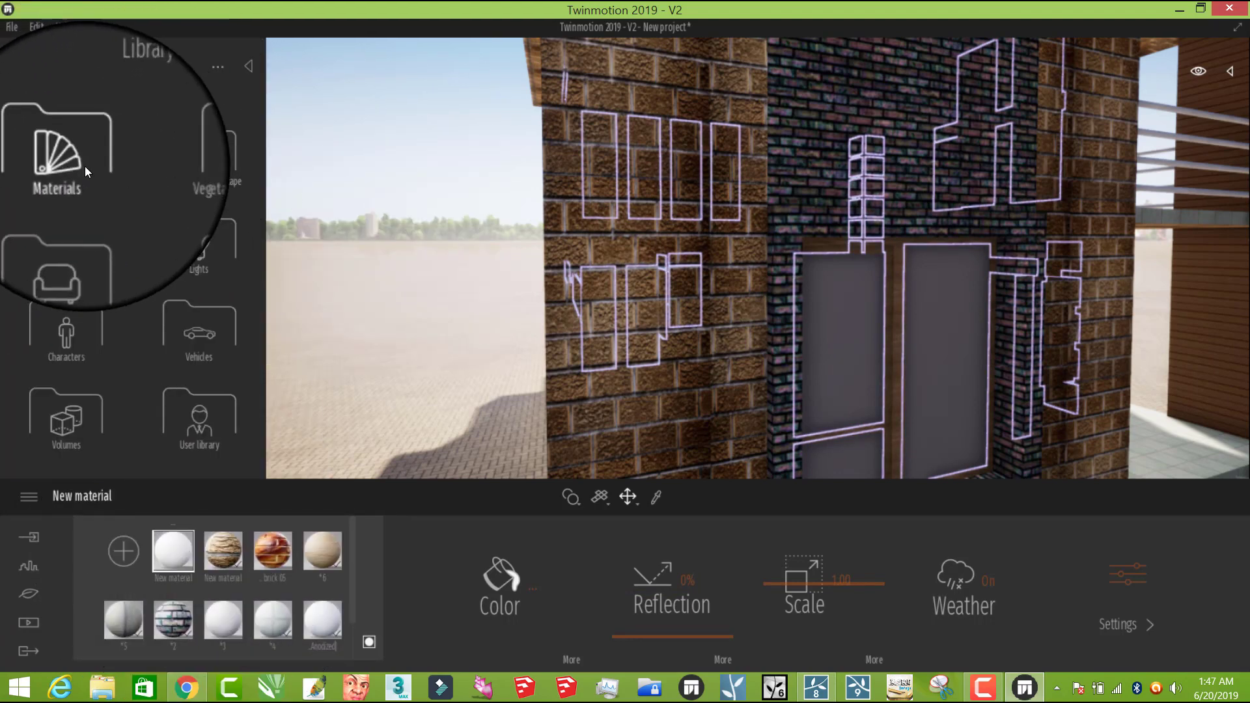
pyautogui.click(83, 166)
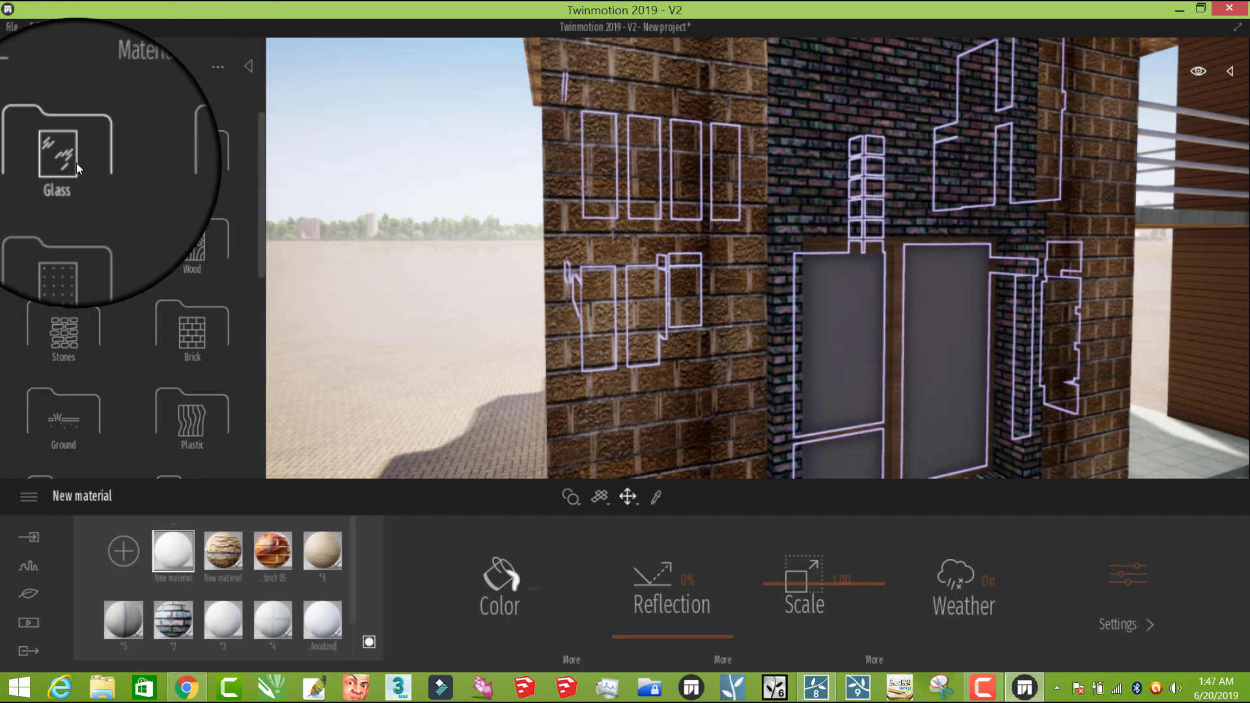
pyautogui.click(77, 163)
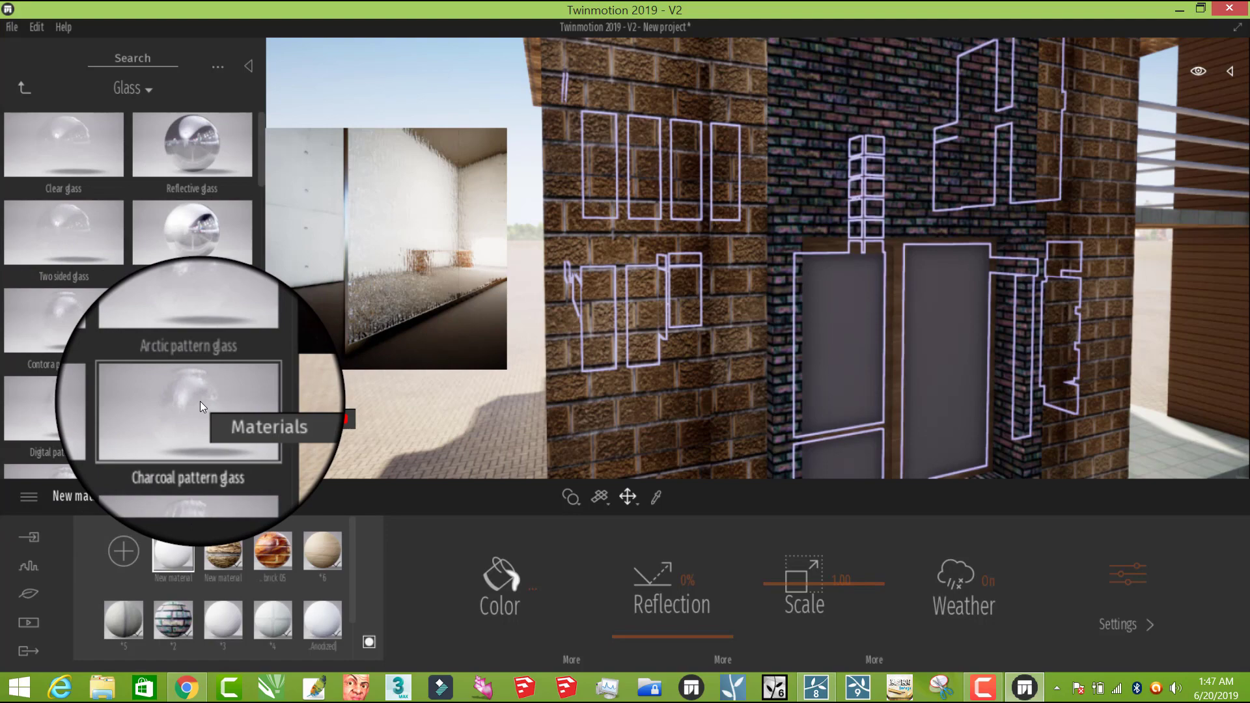
pyautogui.moveTo(201, 401); pyautogui.dragTo(894, 350)
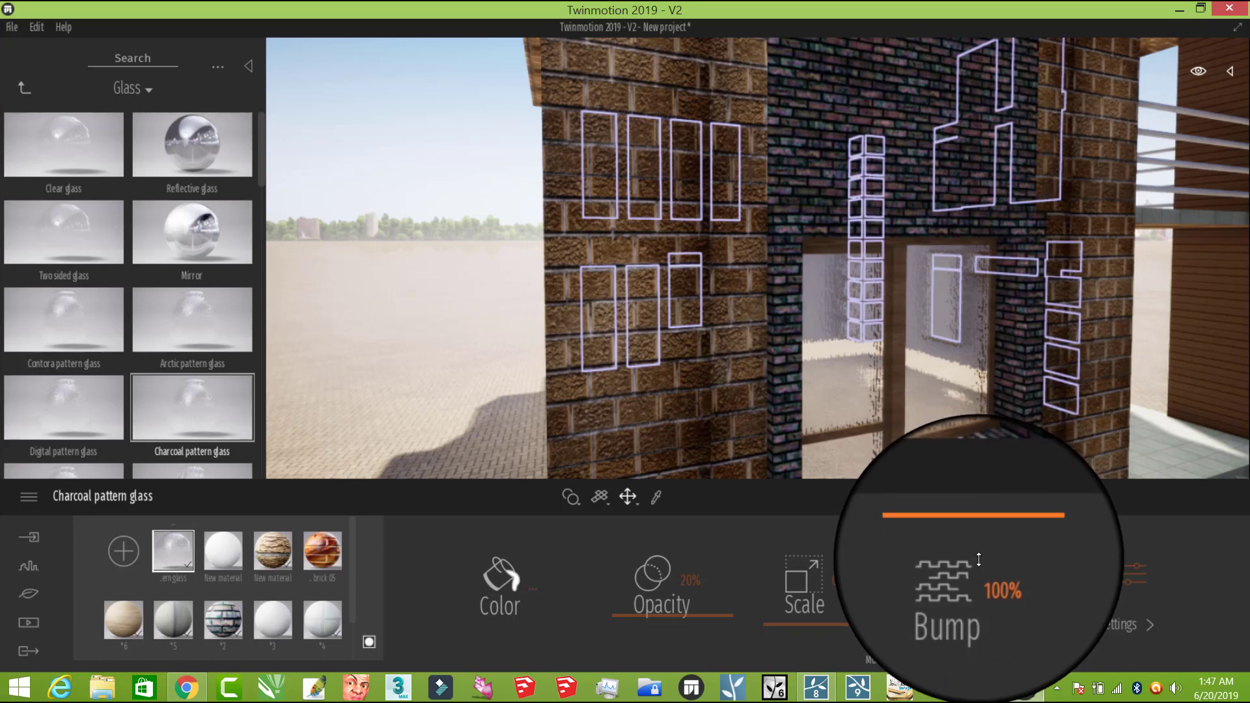
# Step: Set the window glass's bump to 100% and opacity to 0%, and tint its color violet-blue with R 104 and G 82
pyautogui.moveTo(972, 633); pyautogui.dragTo(977, 488)
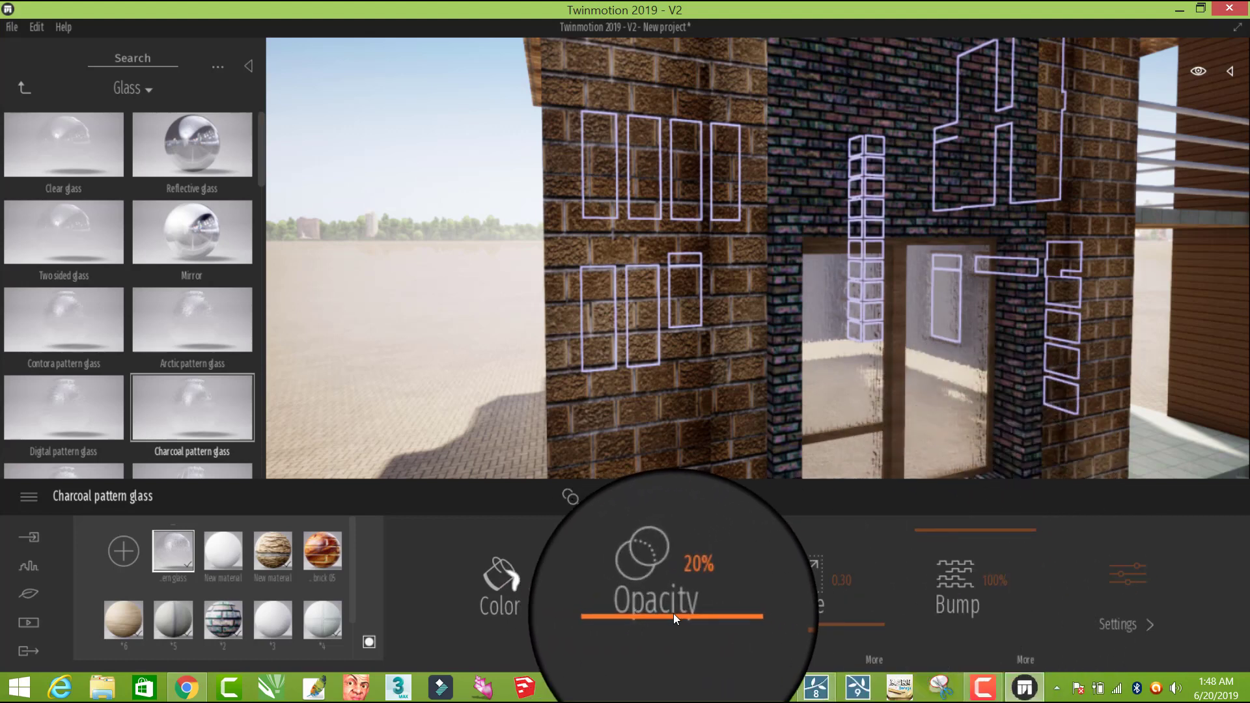
pyautogui.moveTo(674, 613); pyautogui.dragTo(707, 660)
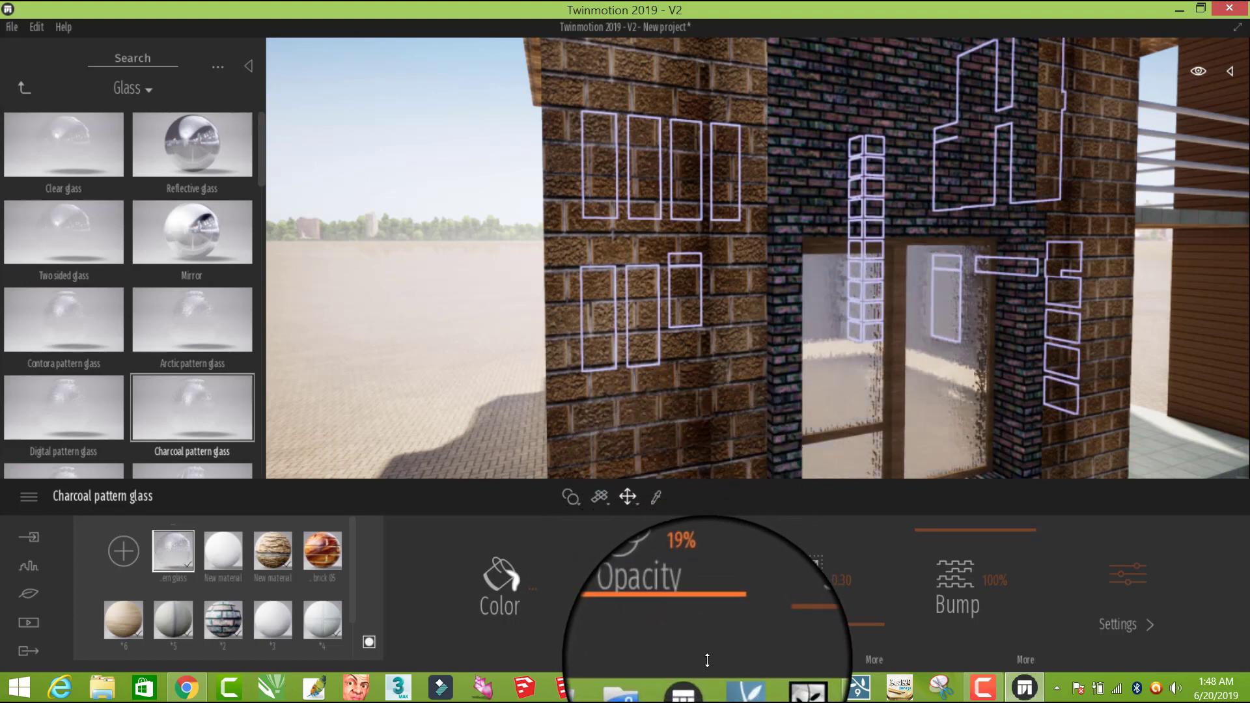
pyautogui.click(539, 589)
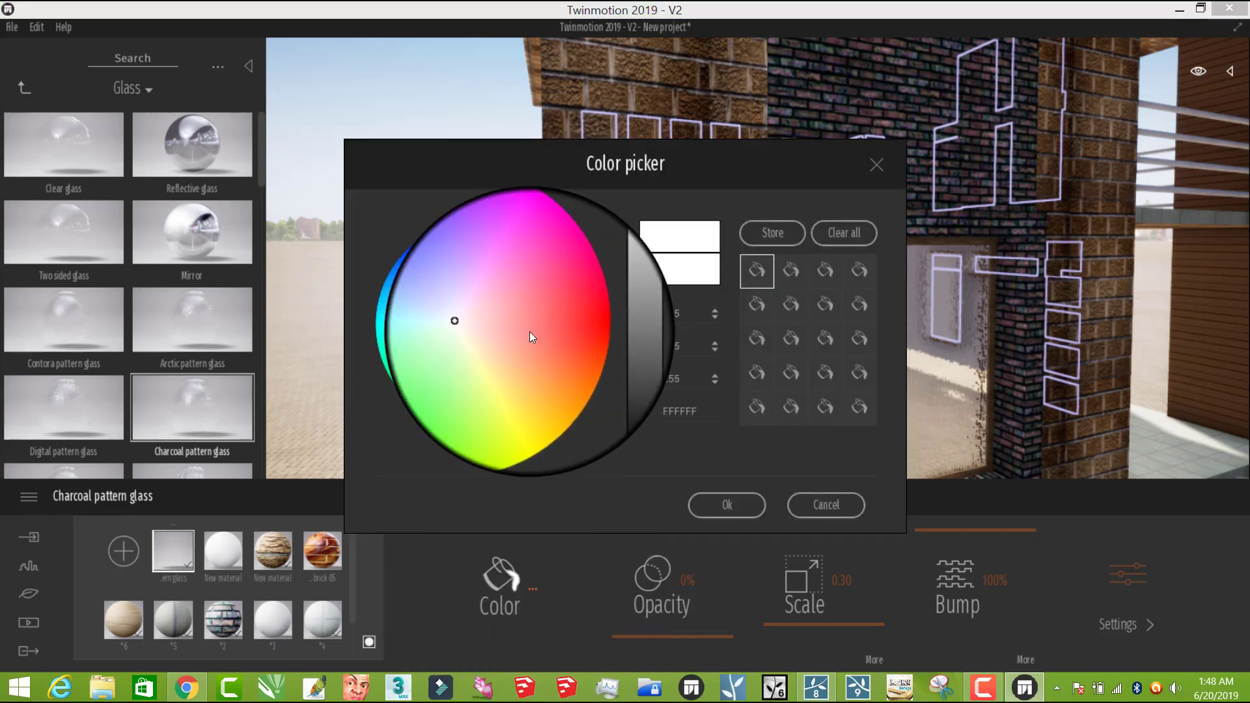
pyautogui.moveTo(549, 303)
pyautogui.mouseDown()
pyautogui.moveTo(510, 368)
pyautogui.moveTo(478, 362)
pyautogui.moveTo(462, 400)
pyautogui.mouseUp()
pyautogui.moveTo(483, 263); pyautogui.dragTo(454, 260)
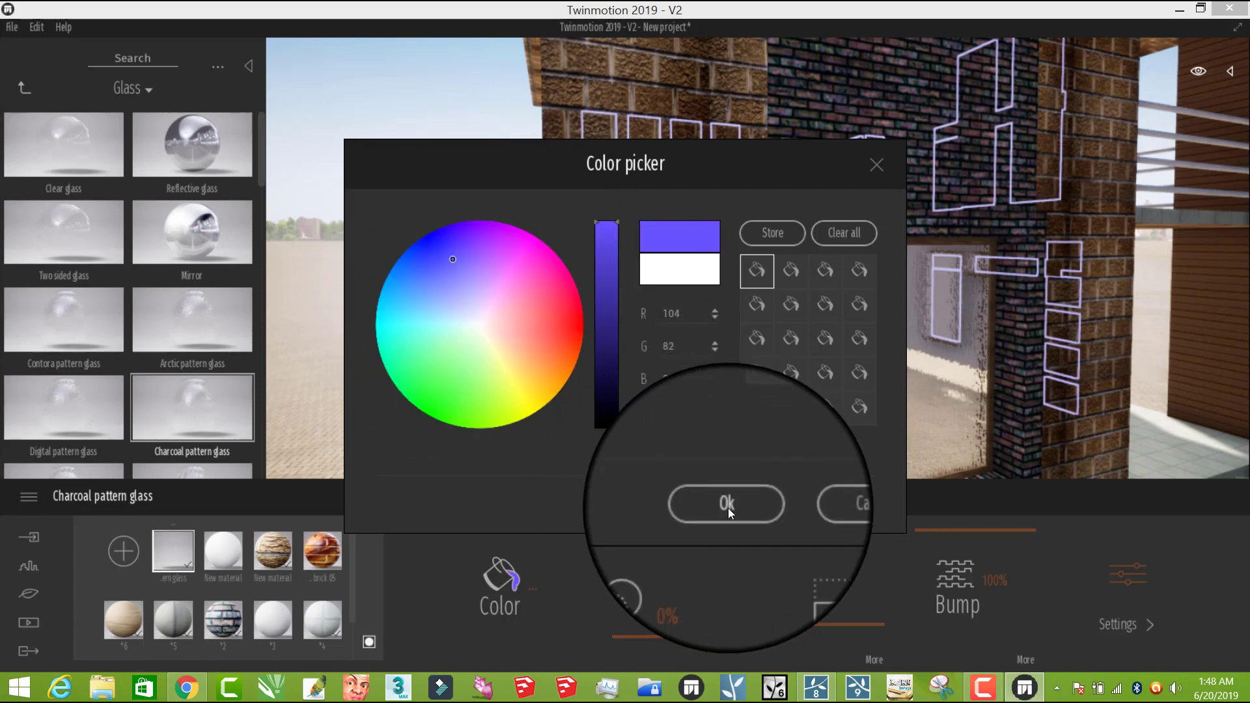
pyautogui.click(727, 506)
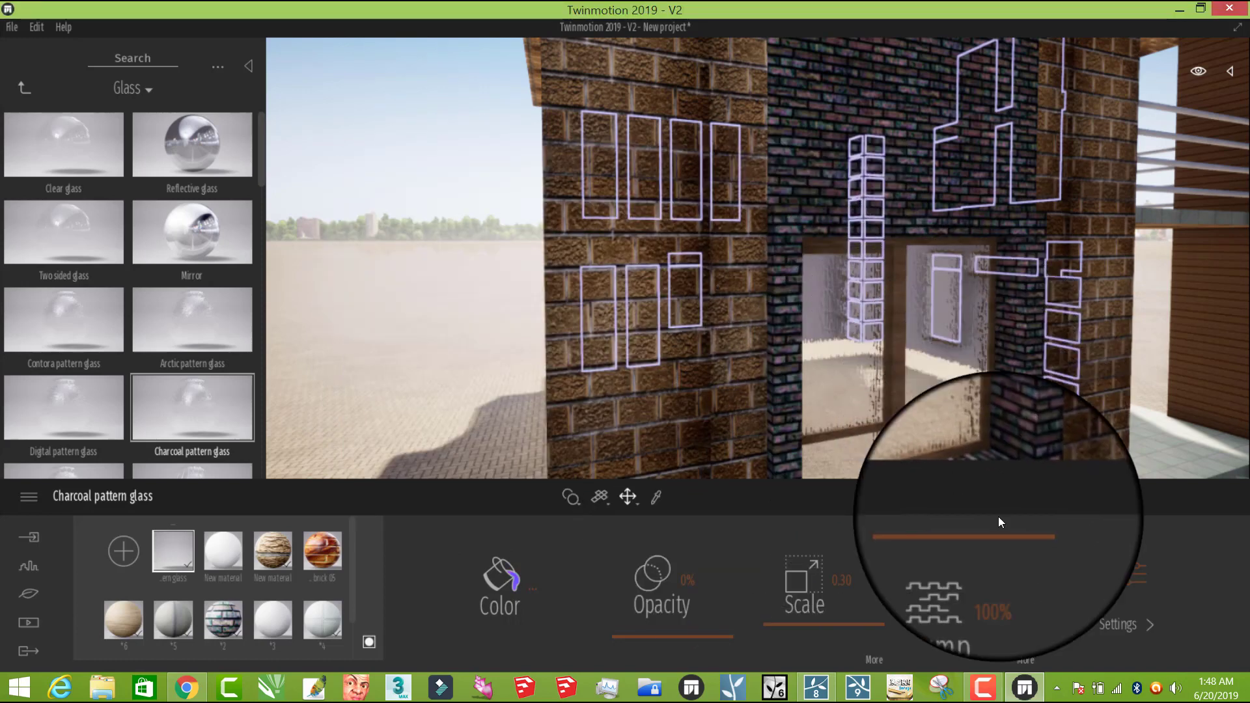
# Step: Examine the Charcoal pattern glass's reflection, metallicness and two-sided settings, and activate the material picker on the ground beside the house
pyautogui.click(1150, 625)
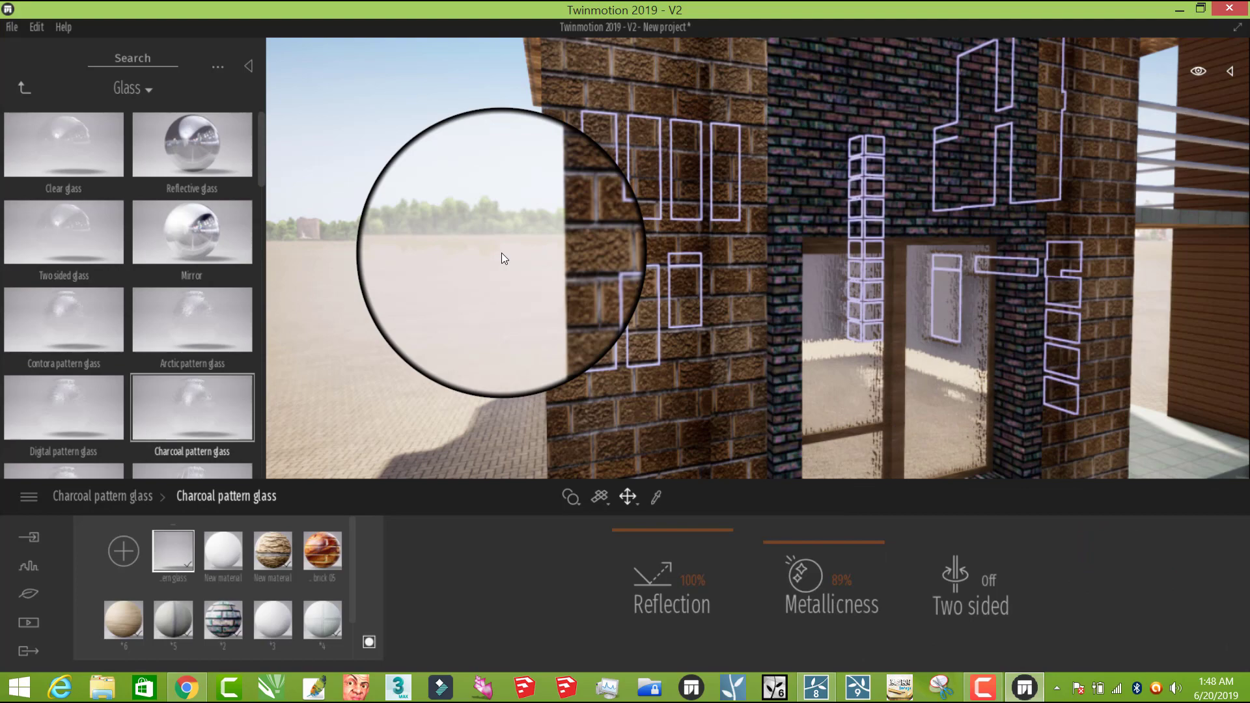
pyautogui.moveTo(740, 357); pyautogui.dragTo(573, 360, button='right')
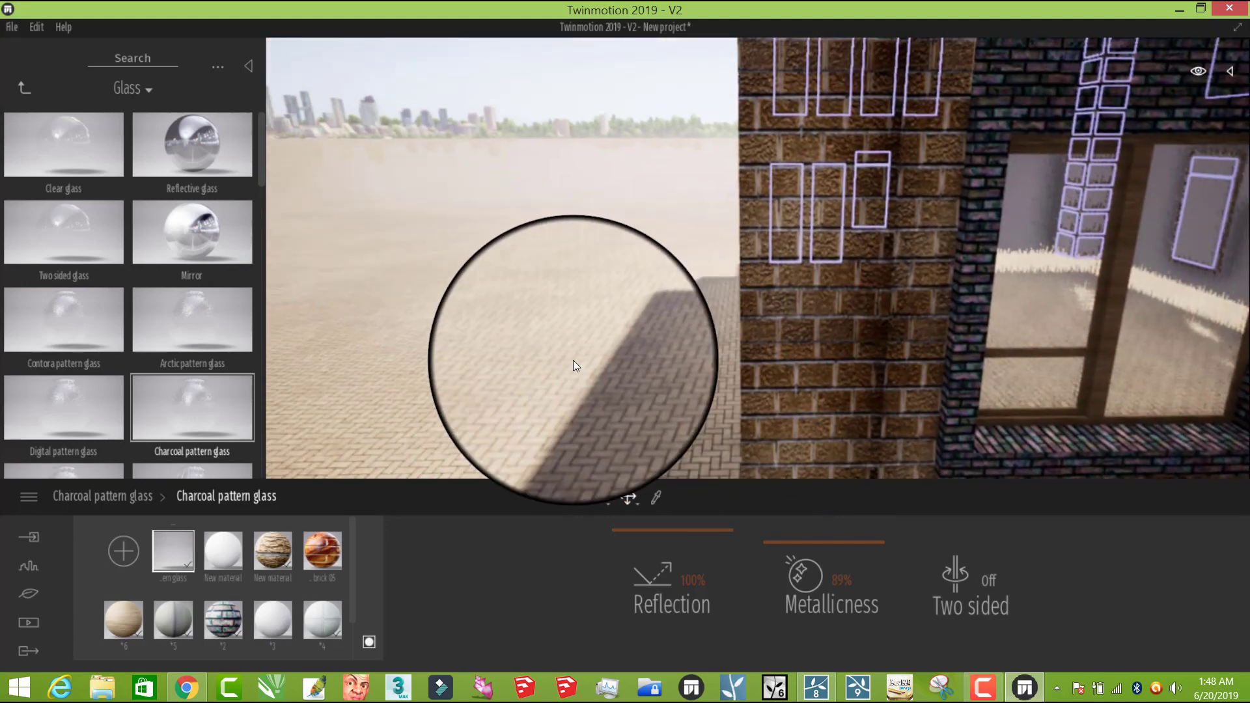
pyautogui.click(653, 497)
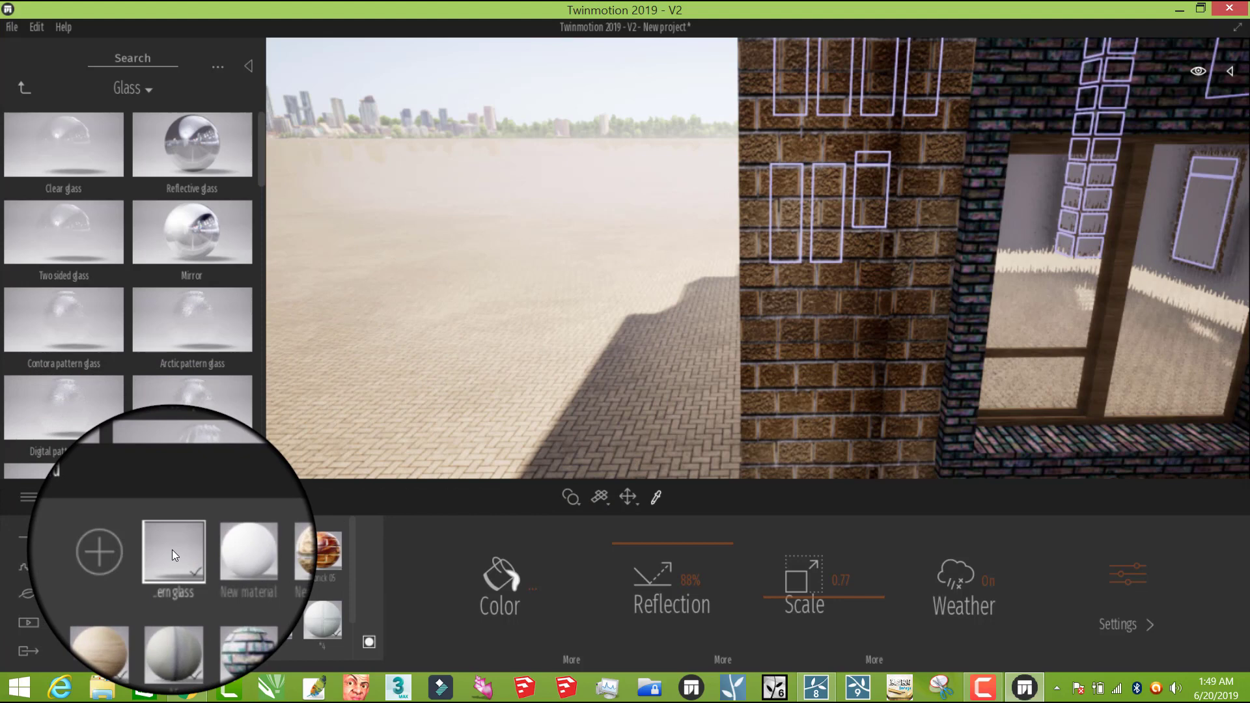
# Step: Add a new material and open the file chooser for its color texture
pyautogui.click(122, 553)
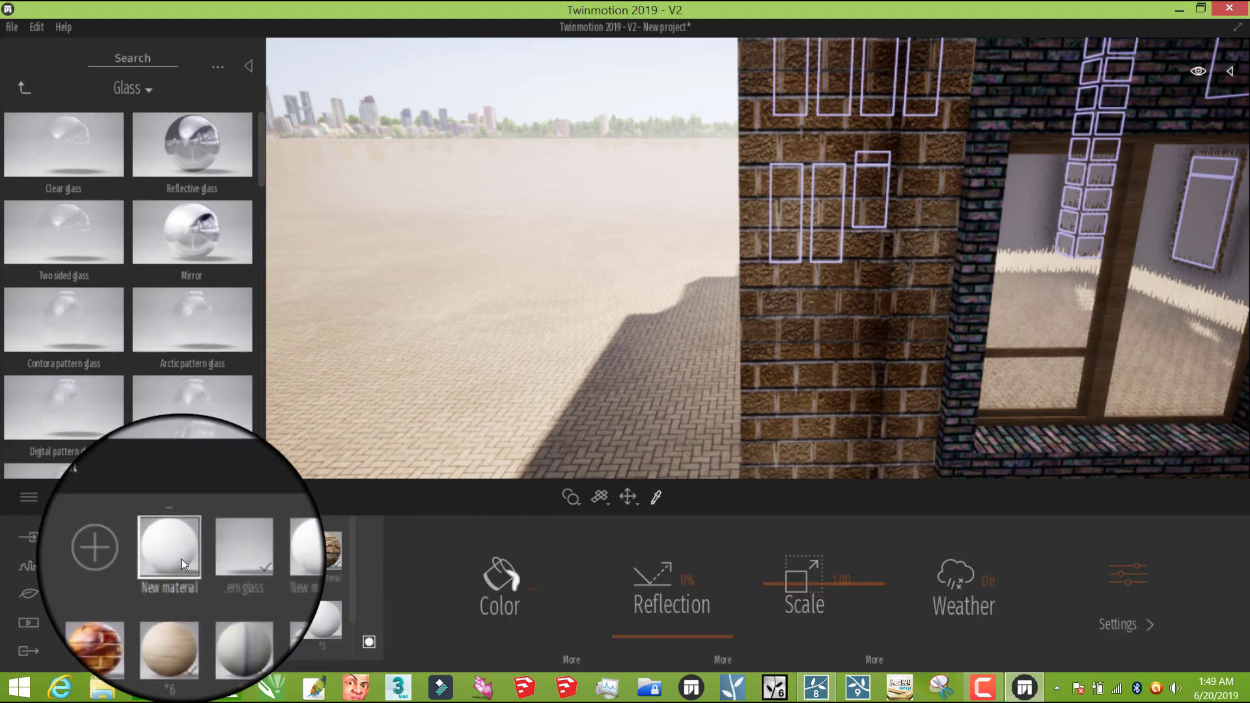
pyautogui.click(569, 662)
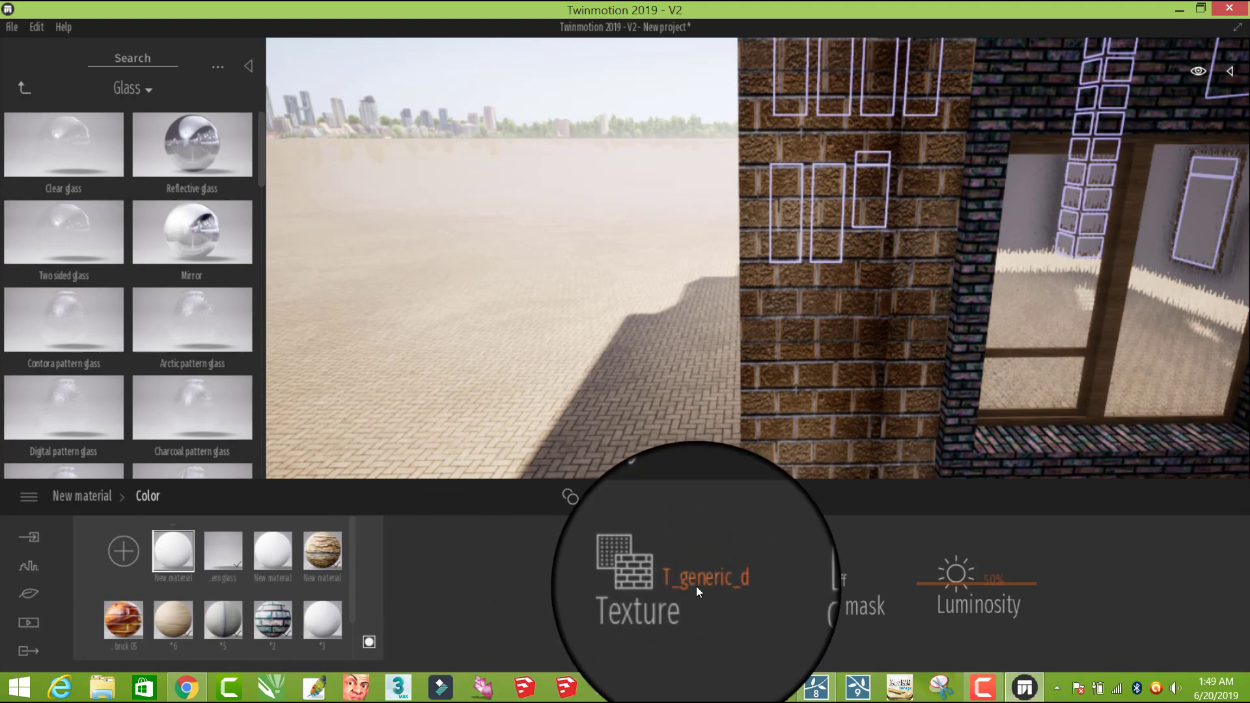
pyautogui.click(697, 586)
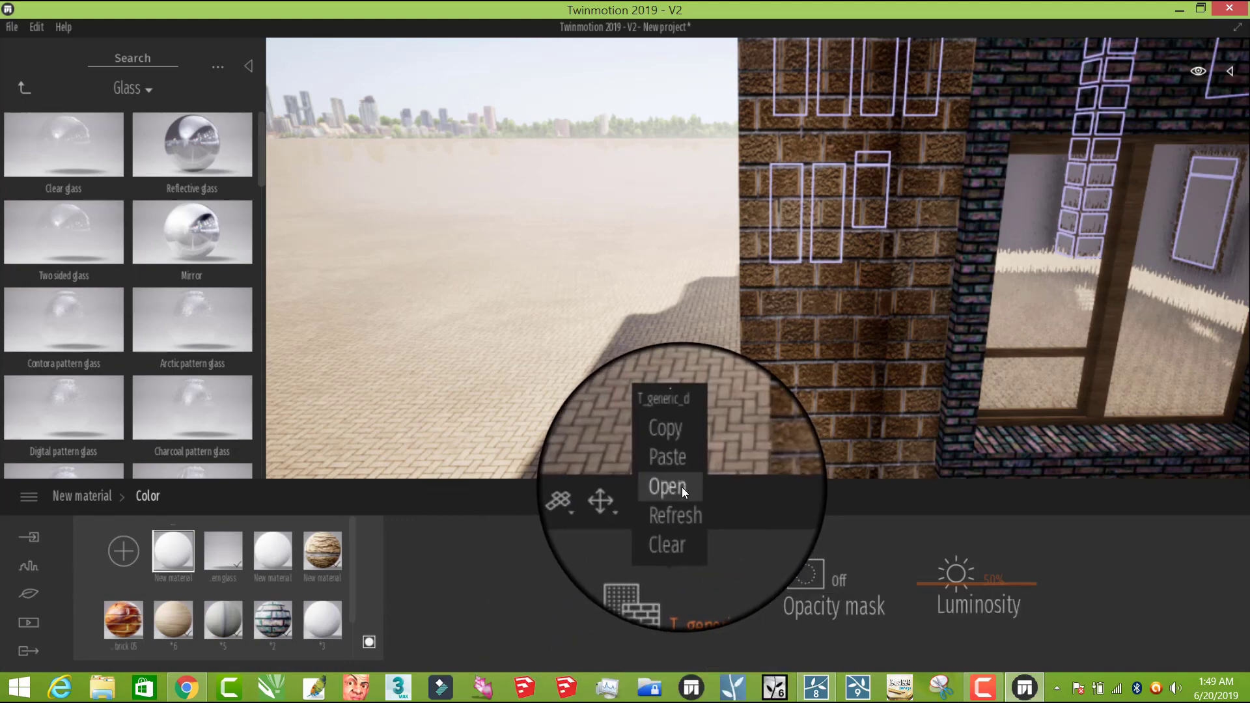
pyautogui.click(682, 487)
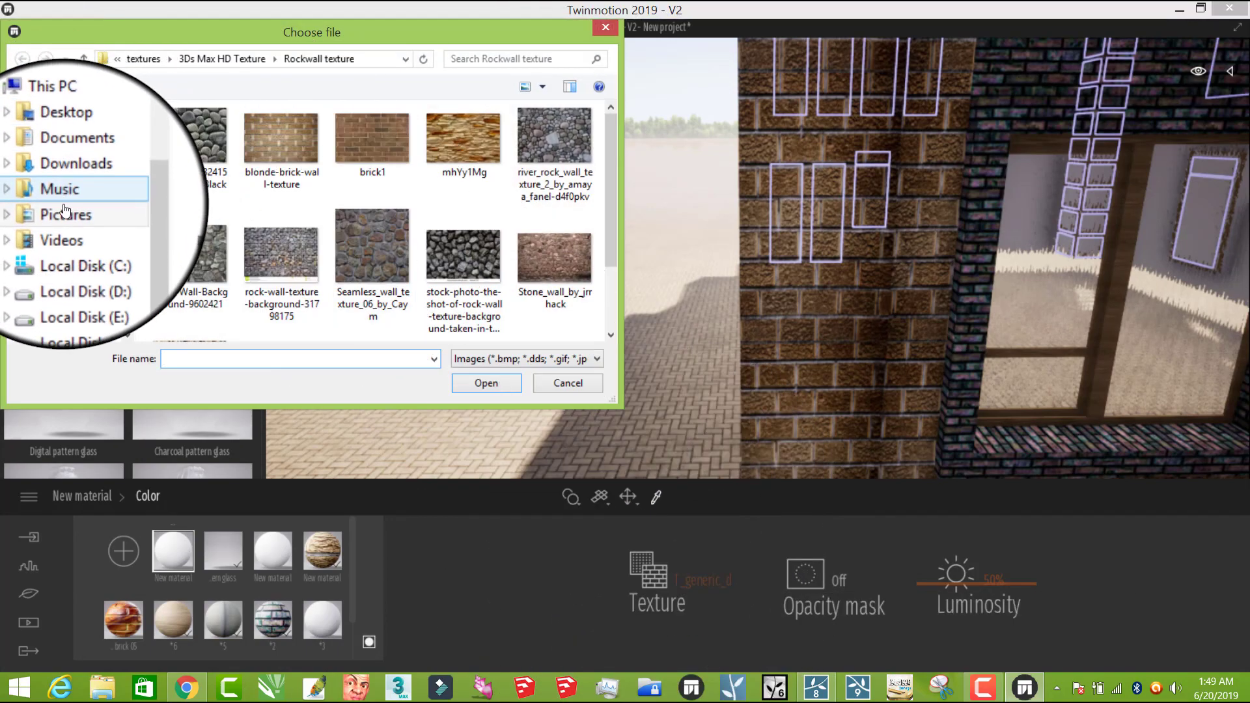
# Step: Browse to the ground texture folder under Pictures, textures, 3Ds Max HD Texture
pyautogui.click(65, 210)
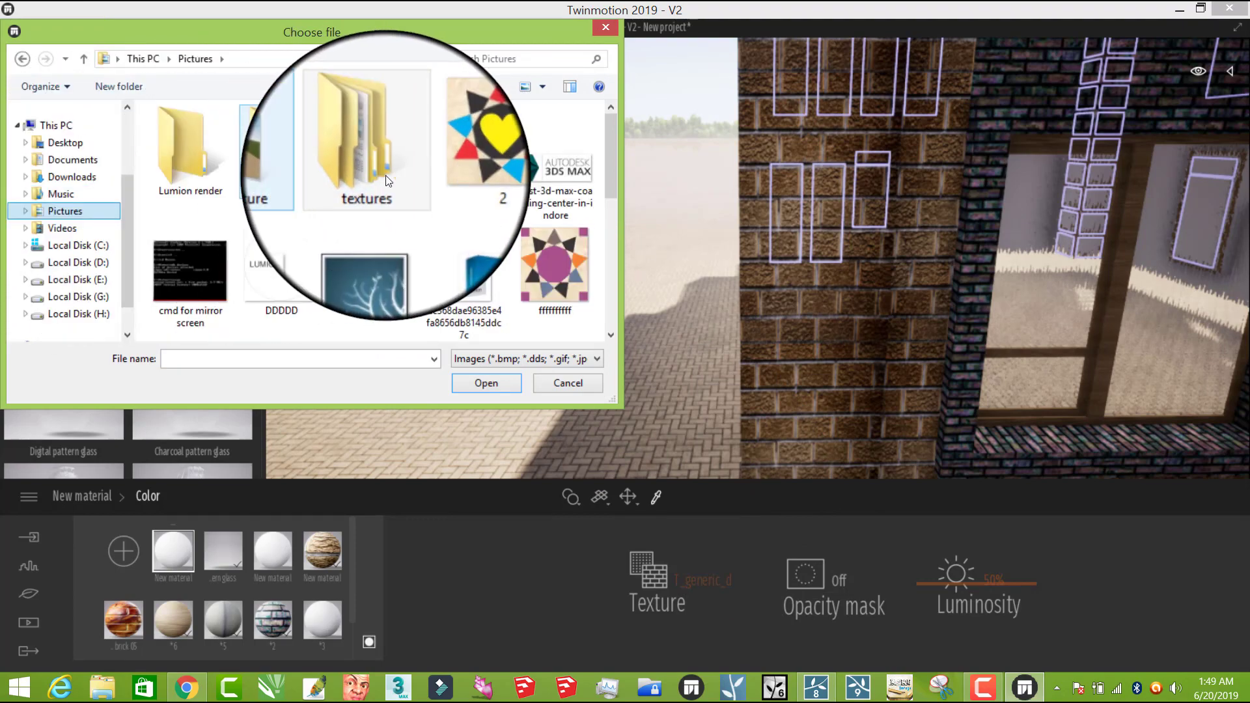
pyautogui.doubleClick(386, 181)
pyautogui.doubleClick(185, 166)
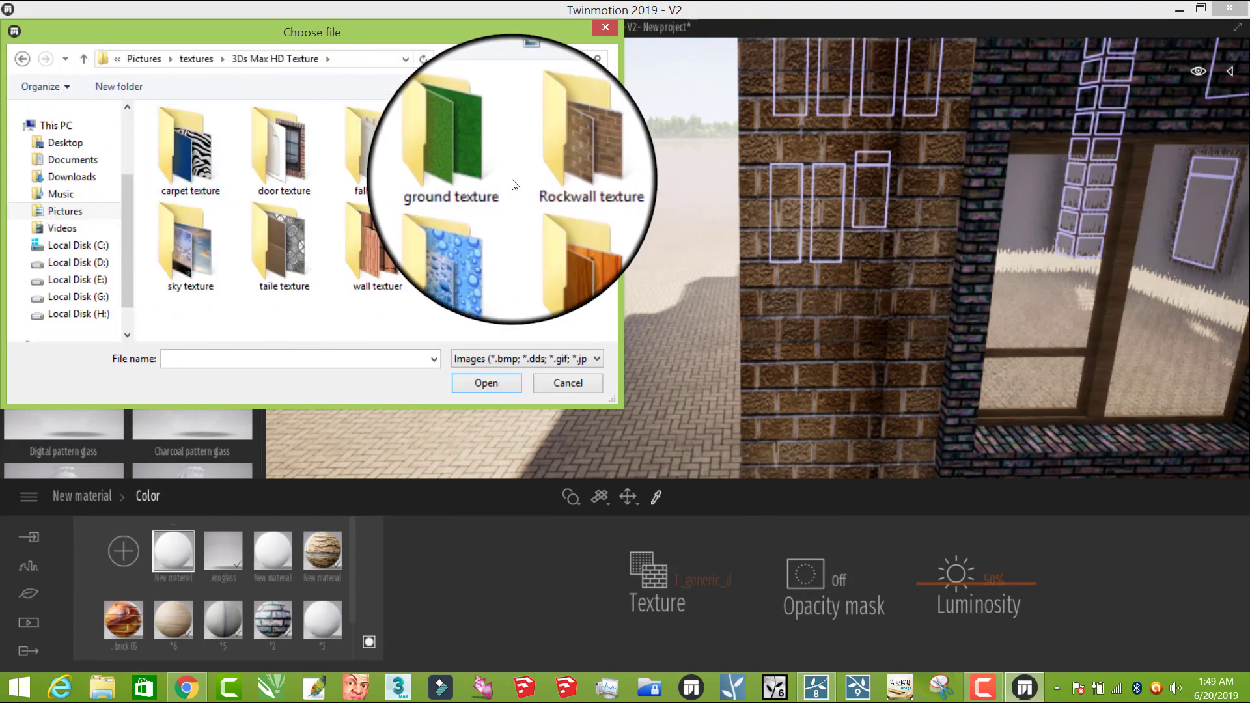
pyautogui.doubleClick(474, 163)
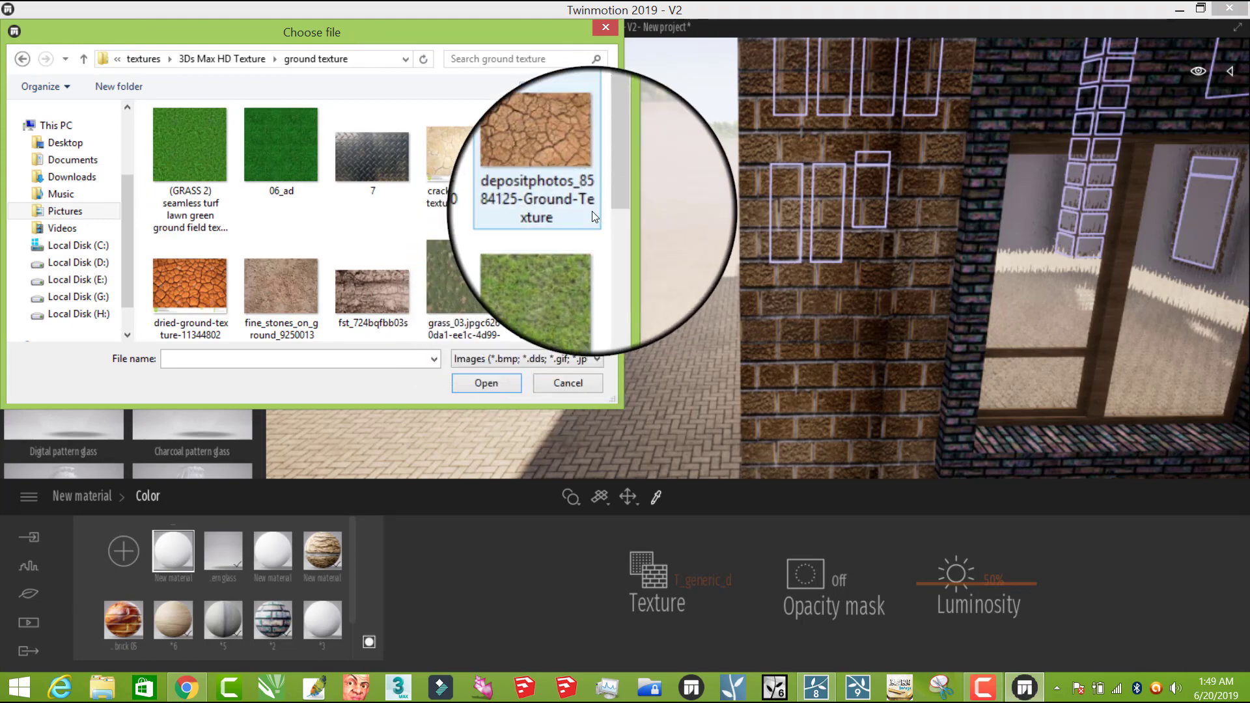
# Step: Load the grass_03 image as the new material's texture and apply the material to the ground around the house
pyautogui.moveTo(608, 182); pyautogui.dragTo(612, 252)
pyautogui.click(391, 259)
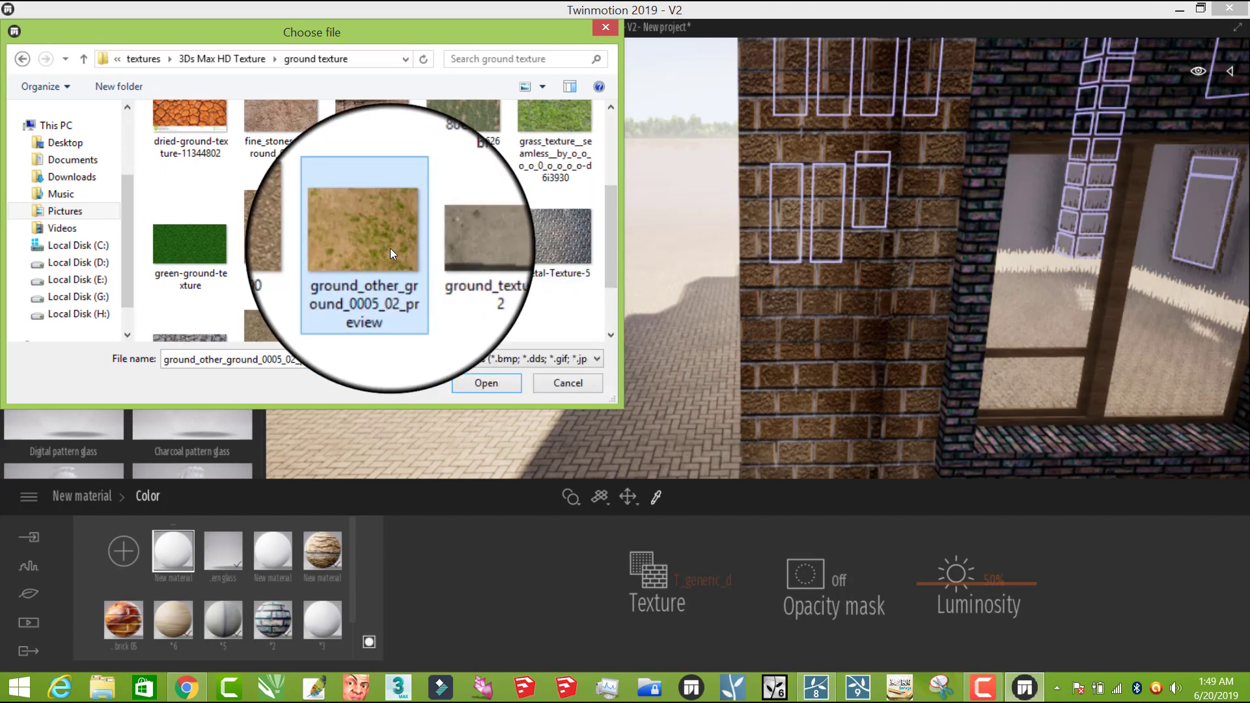
pyautogui.click(541, 127)
pyautogui.click(476, 138)
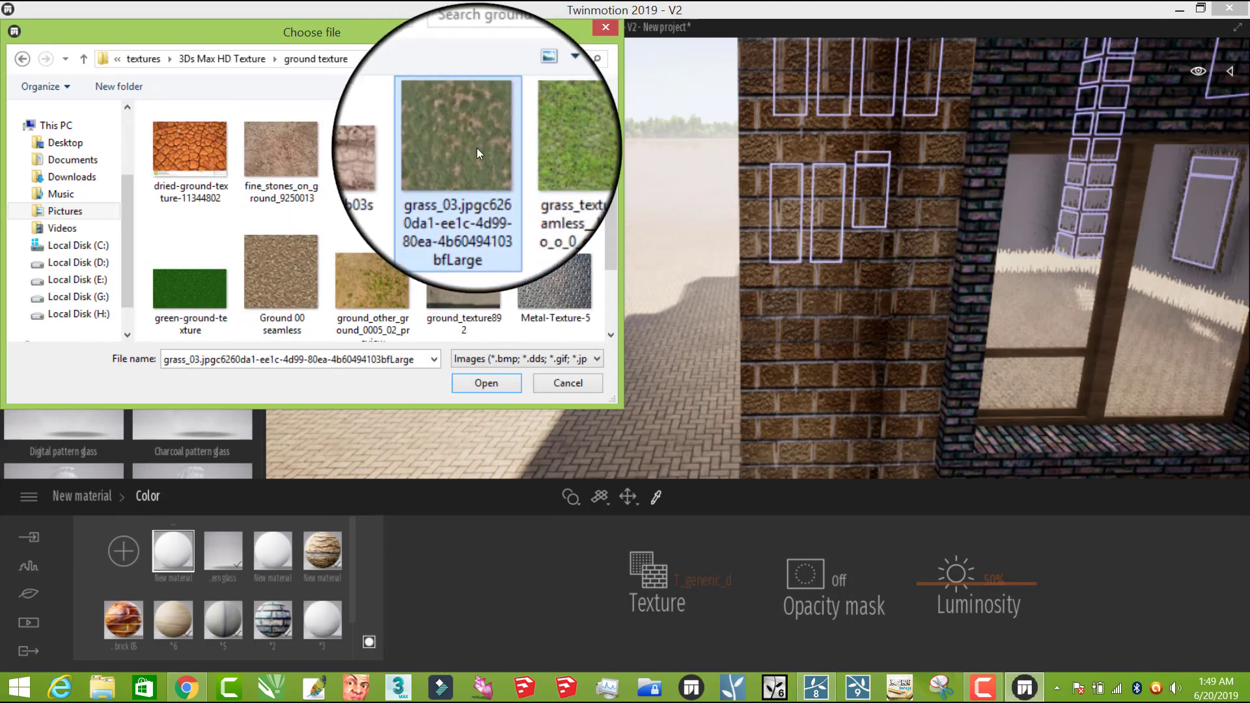
pyautogui.click(483, 383)
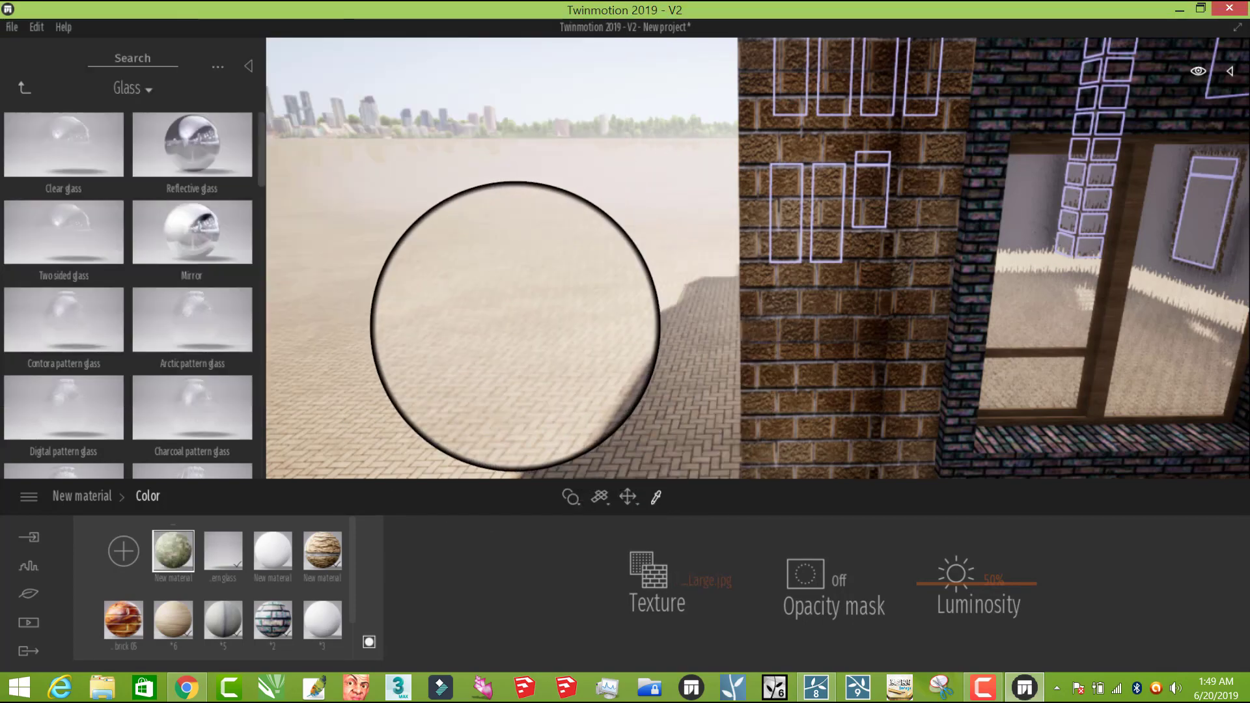
pyautogui.moveTo(175, 556); pyautogui.dragTo(413, 378)
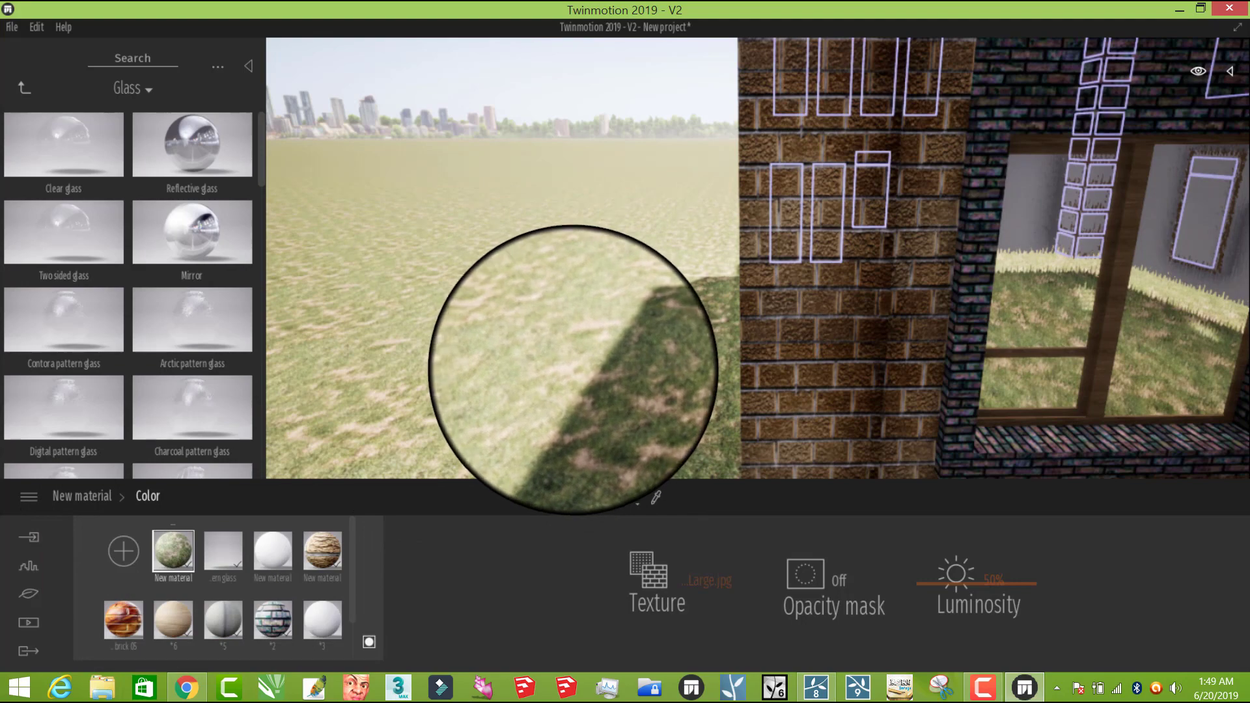
# Step: Select the grass ground and examine it together with the house's brick walls and window glass from outside
pyautogui.moveTo(574, 368)
pyautogui.mouseDown(button='right')
pyautogui.moveTo(572, 355)
pyautogui.moveTo(567, 404)
pyautogui.moveTo(553, 372)
pyautogui.moveTo(580, 349)
pyautogui.moveTo(573, 420)
pyautogui.moveTo(575, 377)
pyautogui.moveTo(560, 370)
pyautogui.moveTo(560, 384)
pyautogui.moveTo(572, 370)
pyautogui.mouseUp(button='right')
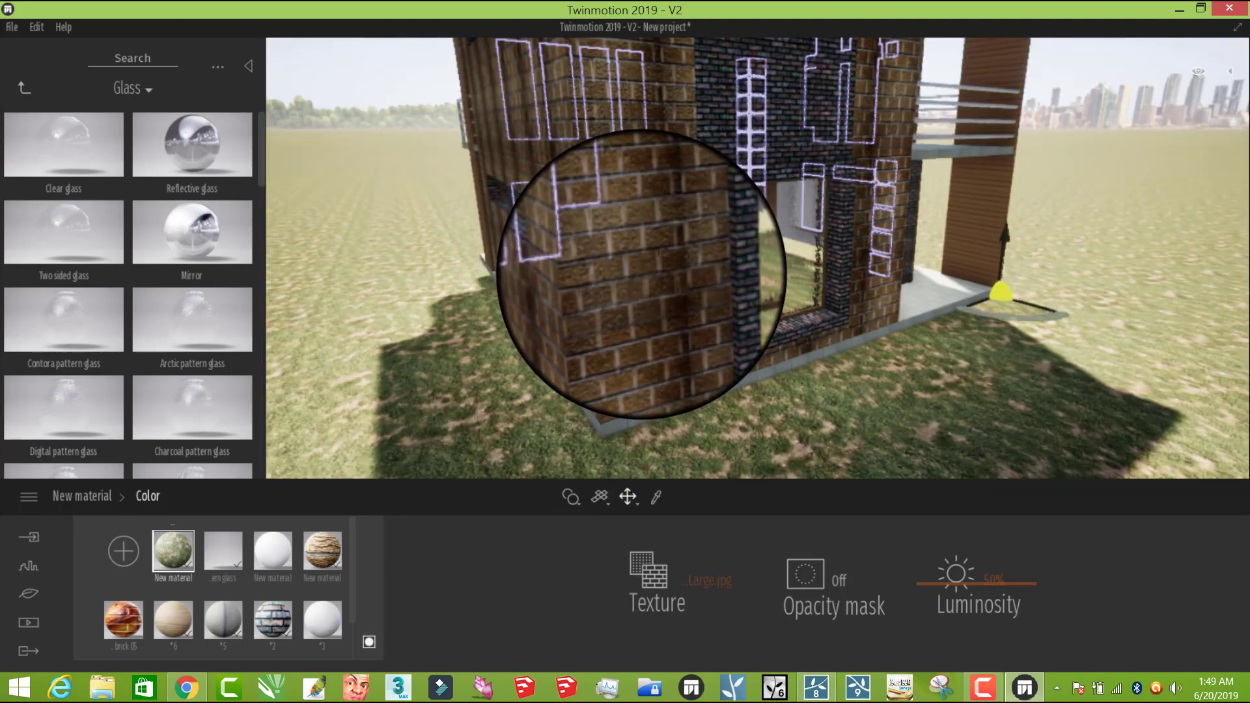
pyautogui.moveTo(642, 266); pyautogui.dragTo(643, 273, button='right')
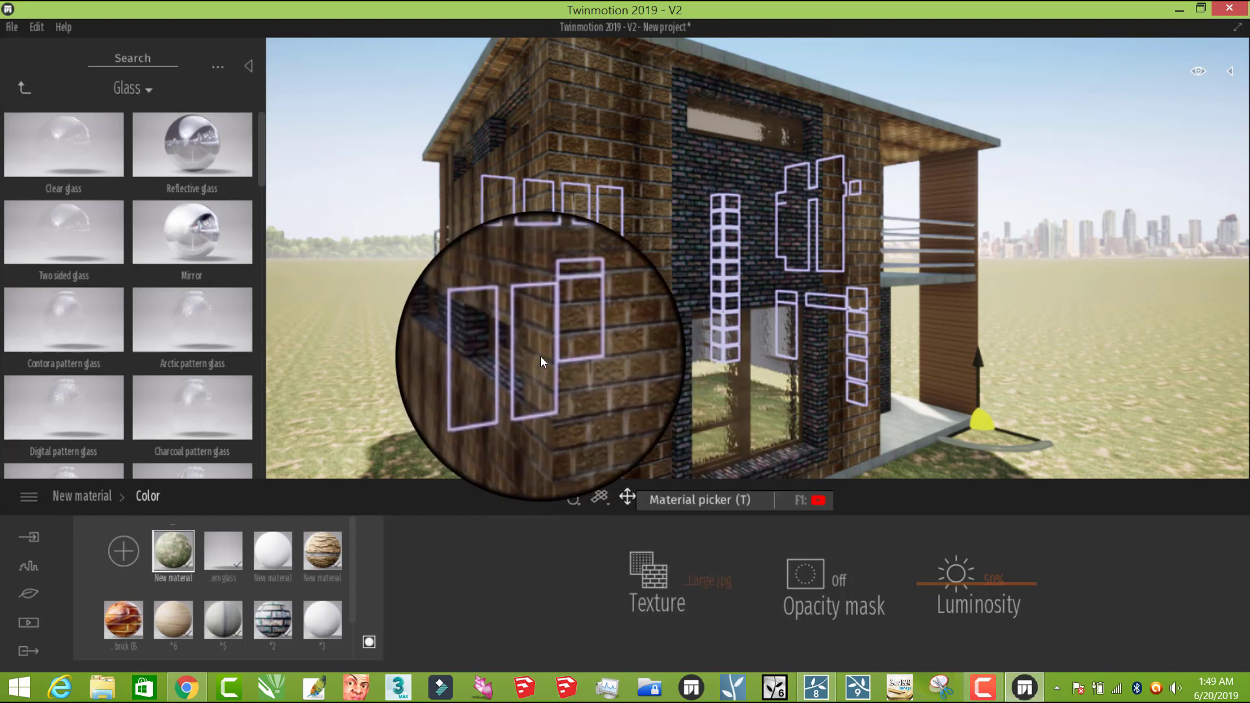
pyautogui.click(1045, 385)
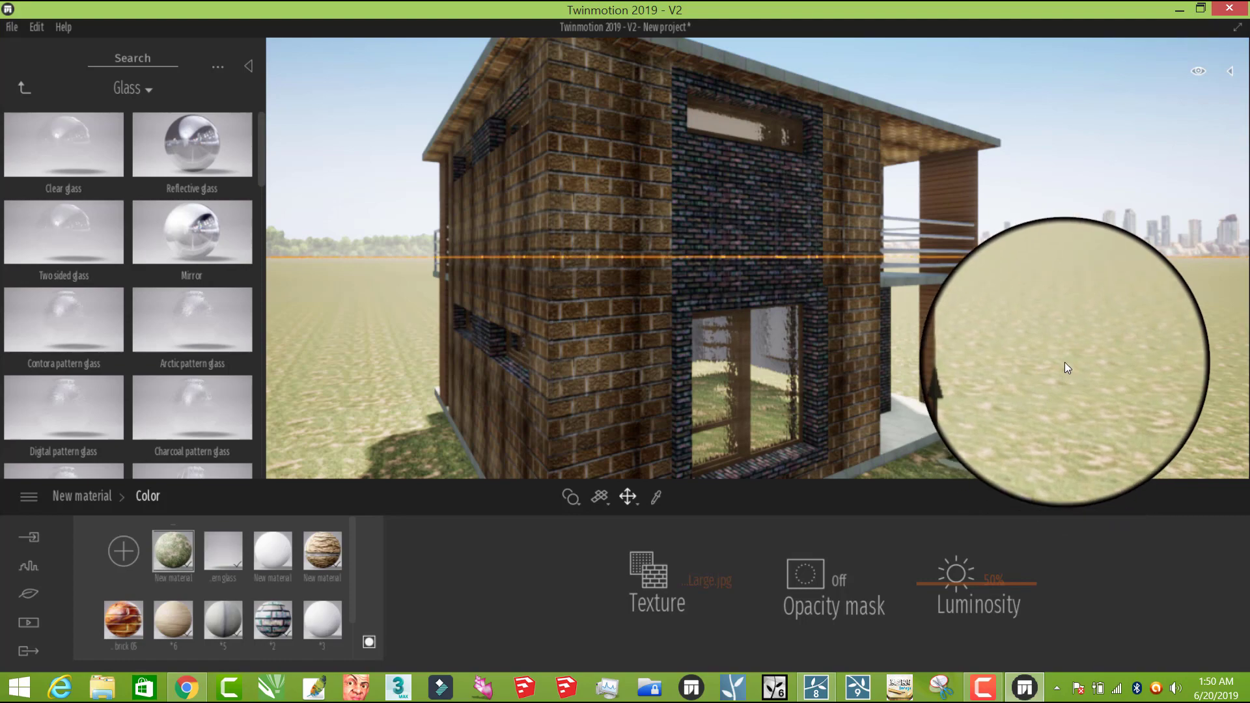
pyautogui.click(1099, 378)
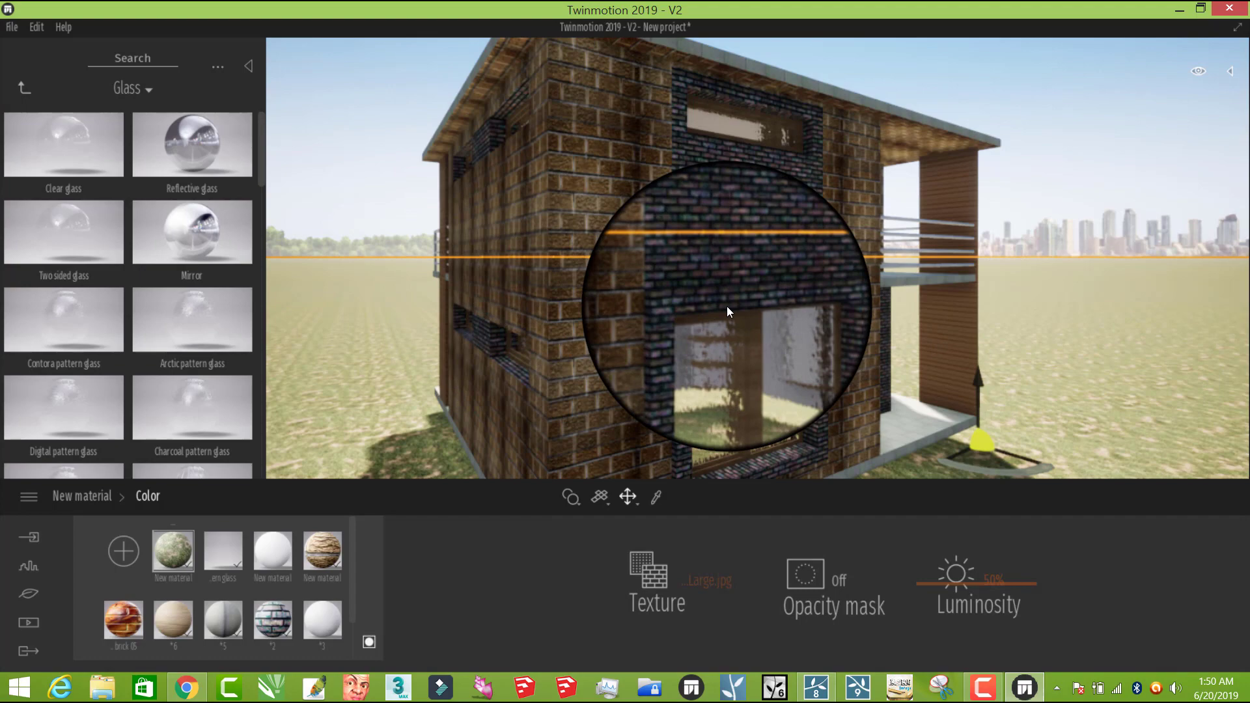
pyautogui.scroll(-2, 727, 306)
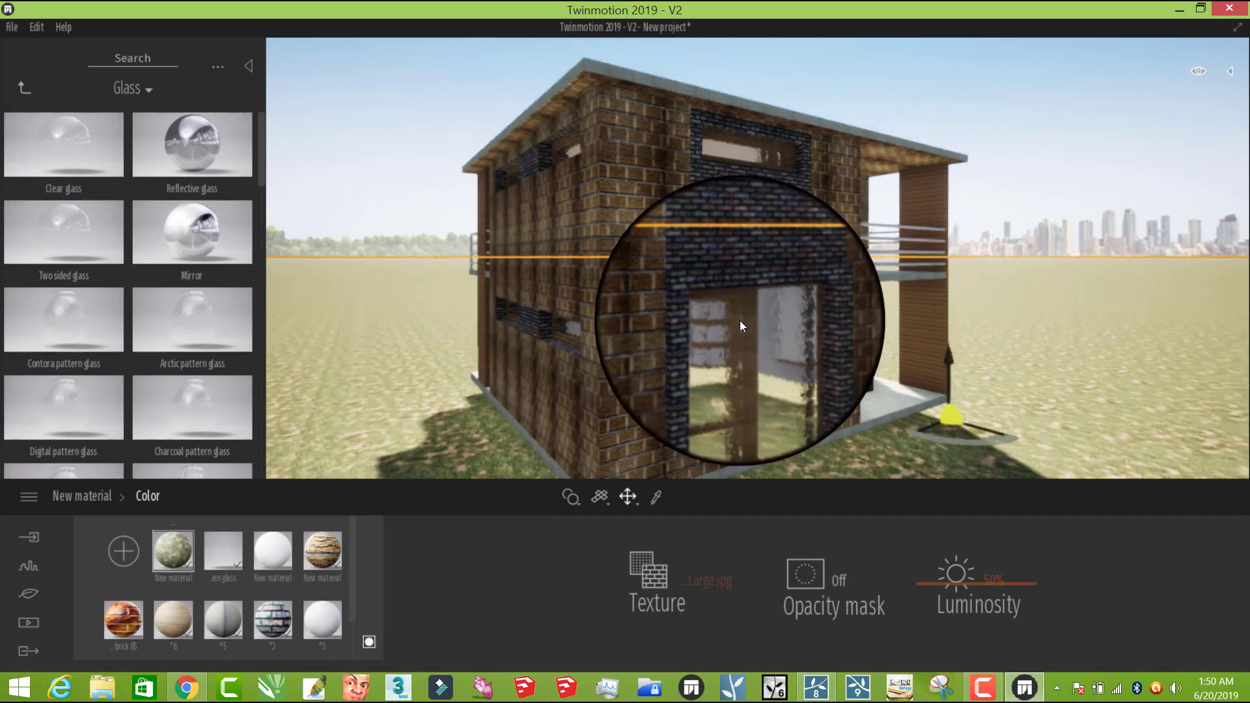
pyautogui.scroll(2, 739, 337)
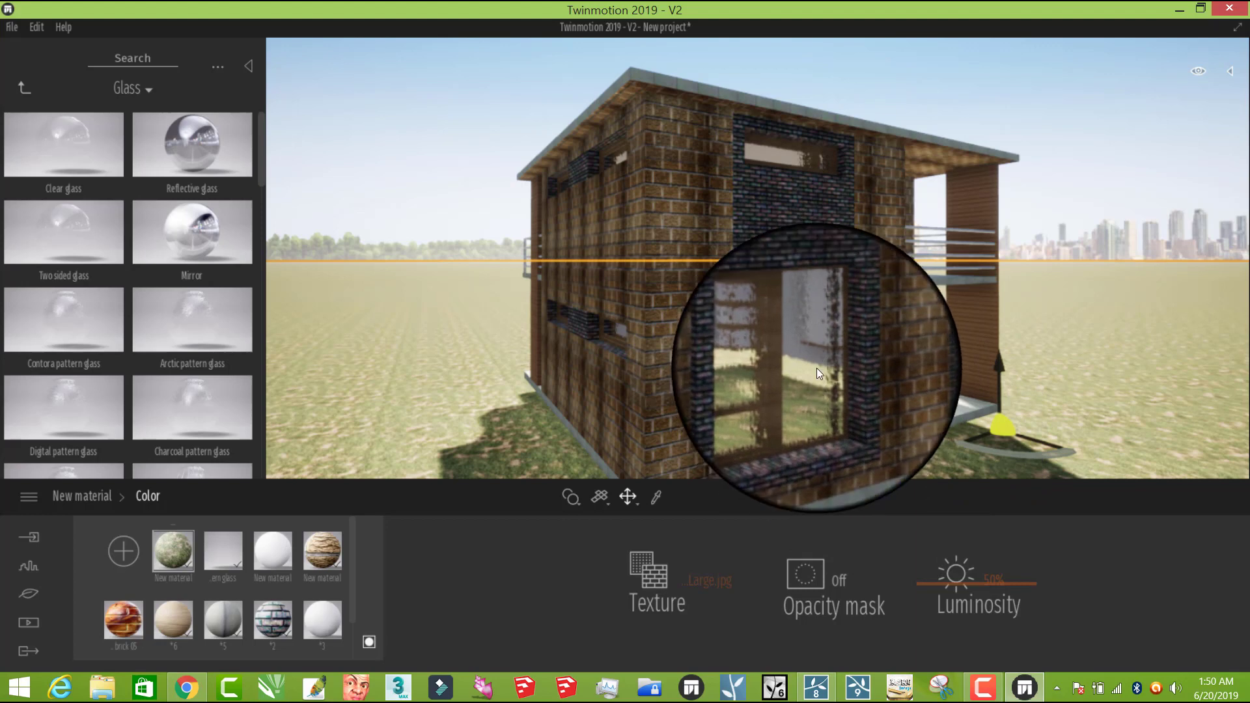
pyautogui.moveTo(817, 369); pyautogui.dragTo(817, 407, button='right')
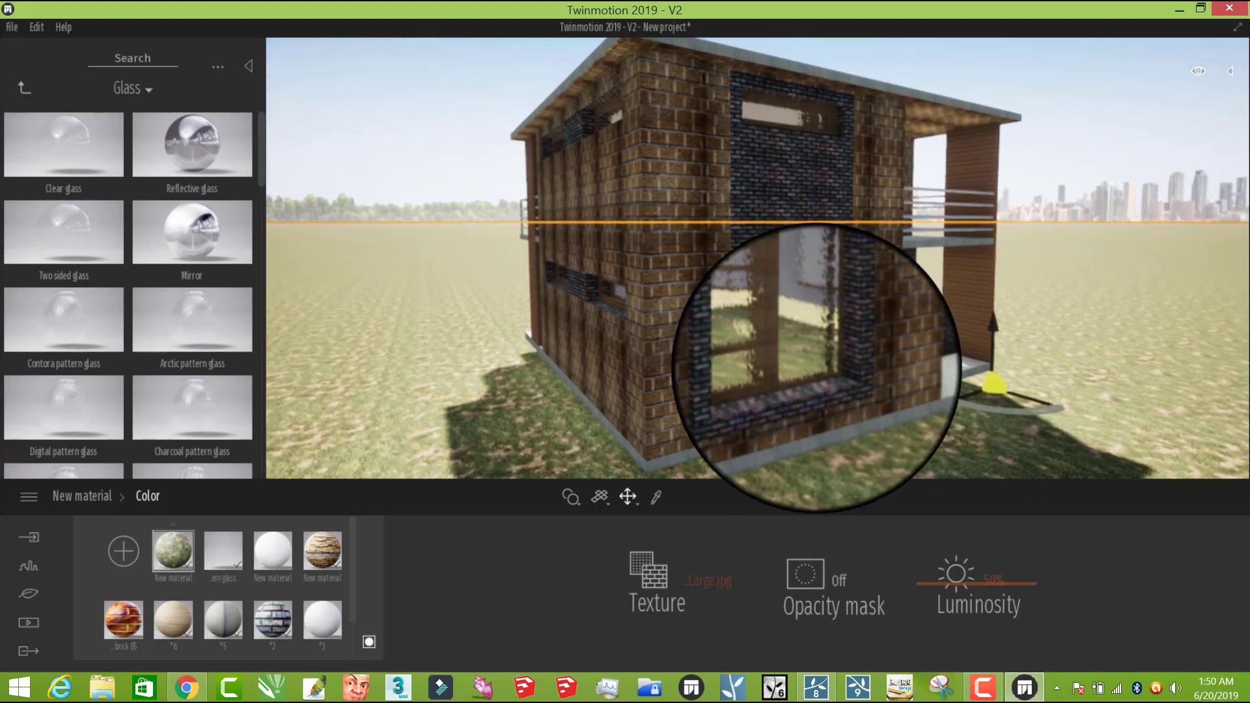